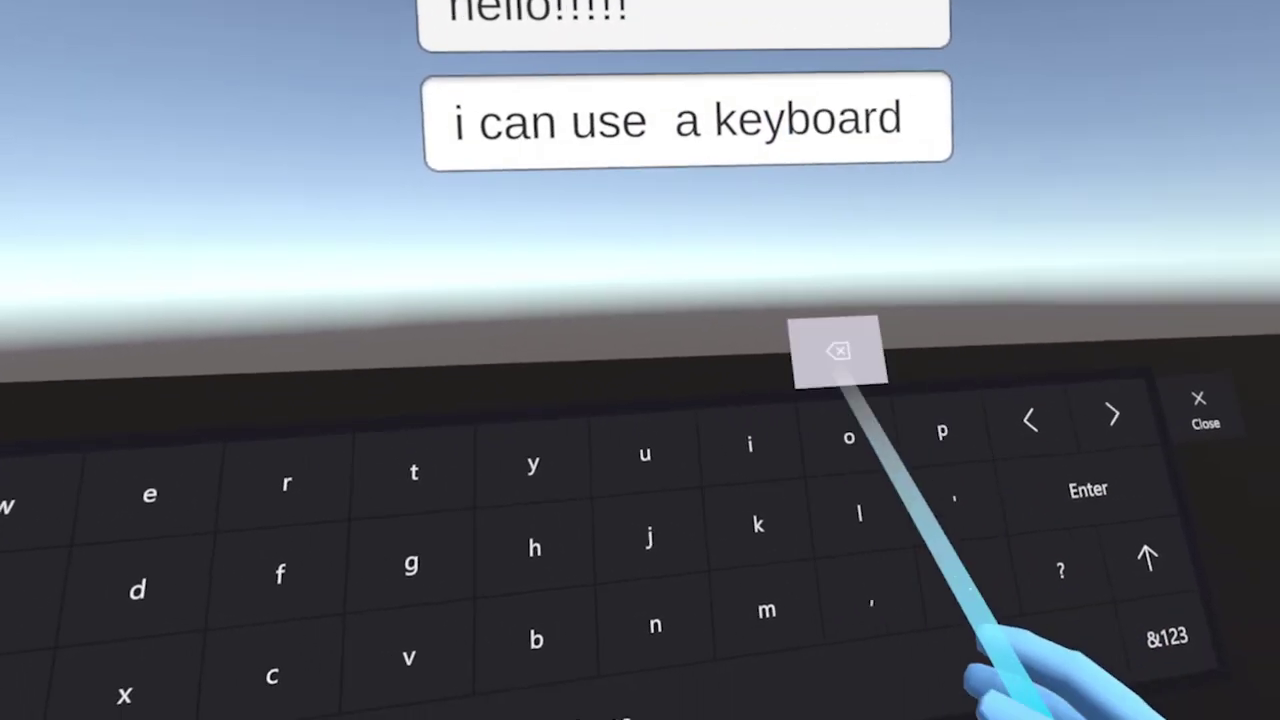
# Step: Backspace the top field's hello!!!!! down to hell on the virtual keyboard
pyautogui.click(906, 390)
pyautogui.click(906, 390)
pyautogui.click(906, 390)
pyautogui.click(906, 390)
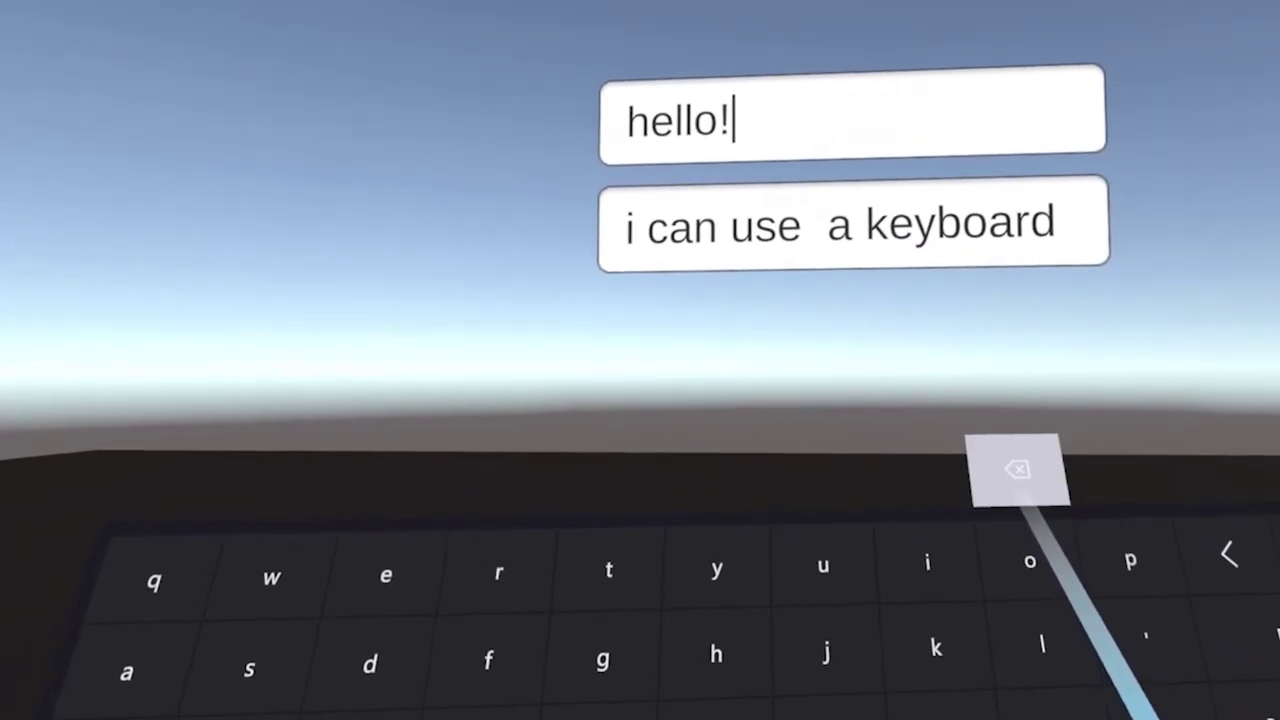
pyautogui.click(906, 390)
pyautogui.click(906, 390)
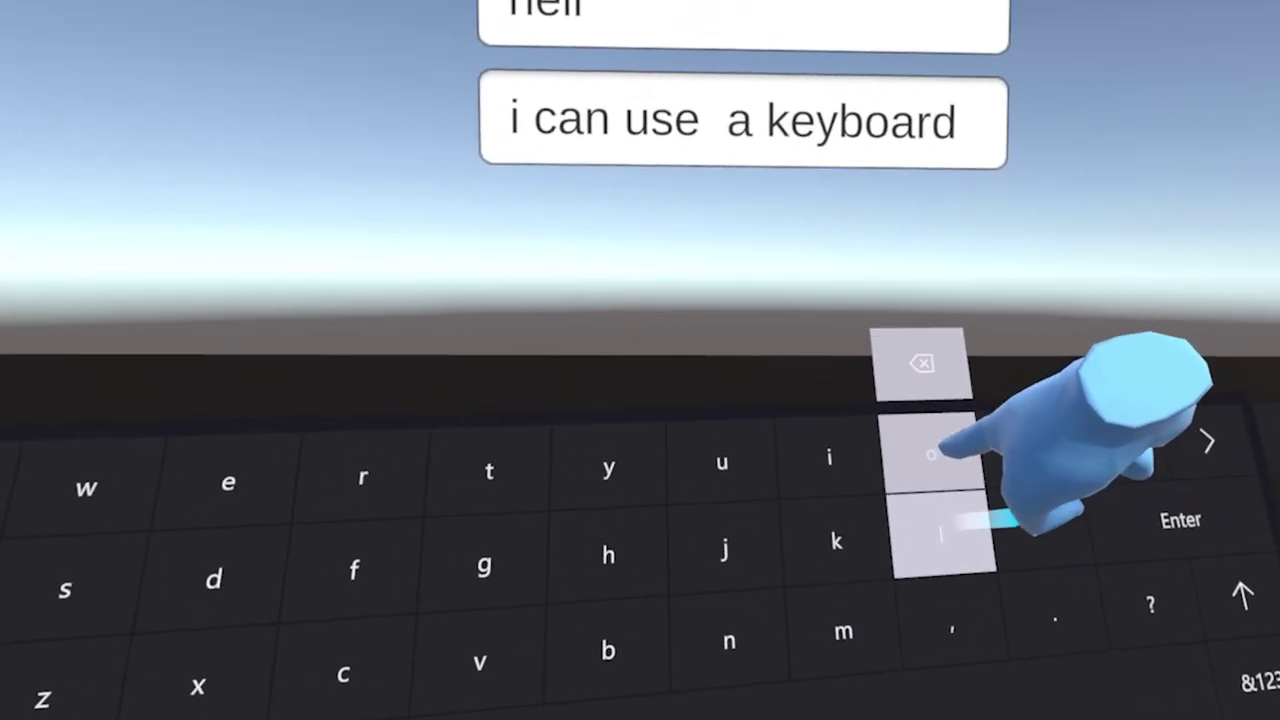
# Step: Add repeated o's to make a long helloooo, then press Enter to dismiss the keyboard
pyautogui.click(1012, 531)
pyautogui.click(1012, 531)
pyautogui.click(1110, 690)
pyautogui.click(1110, 690)
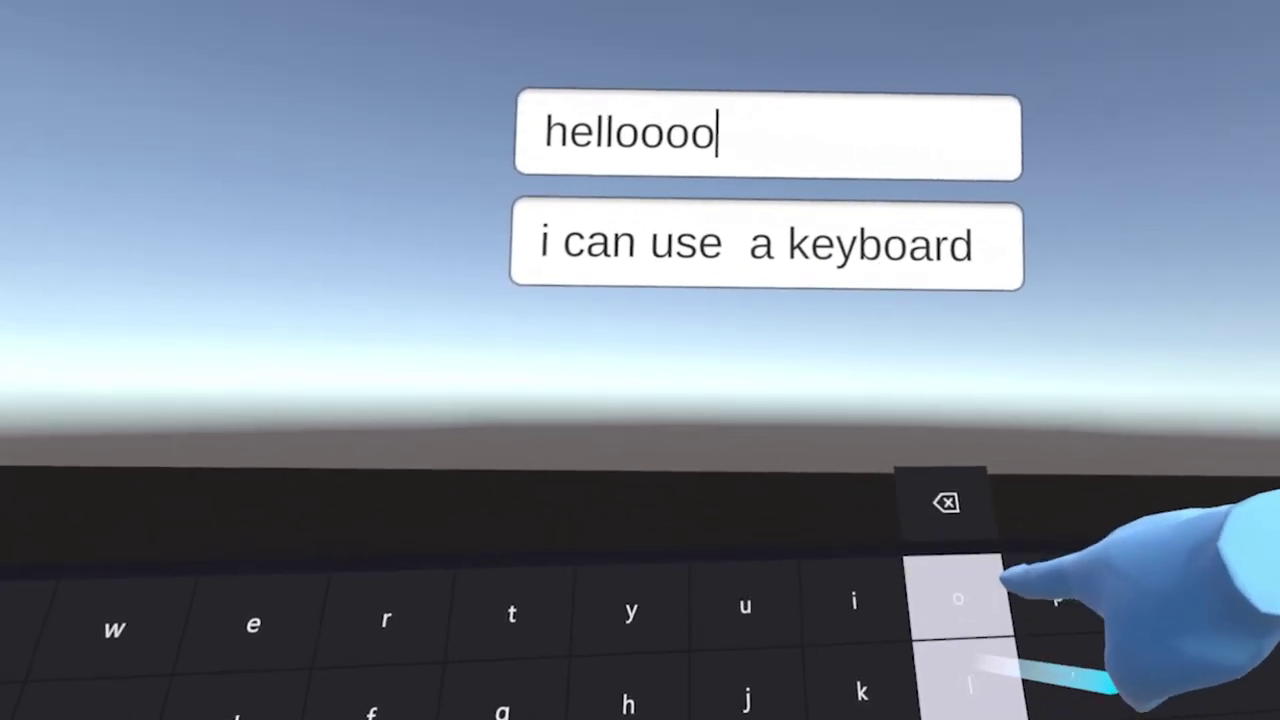
pyautogui.click(1110, 690)
pyautogui.click(1110, 690)
pyautogui.click(1110, 690)
pyautogui.click(927, 562)
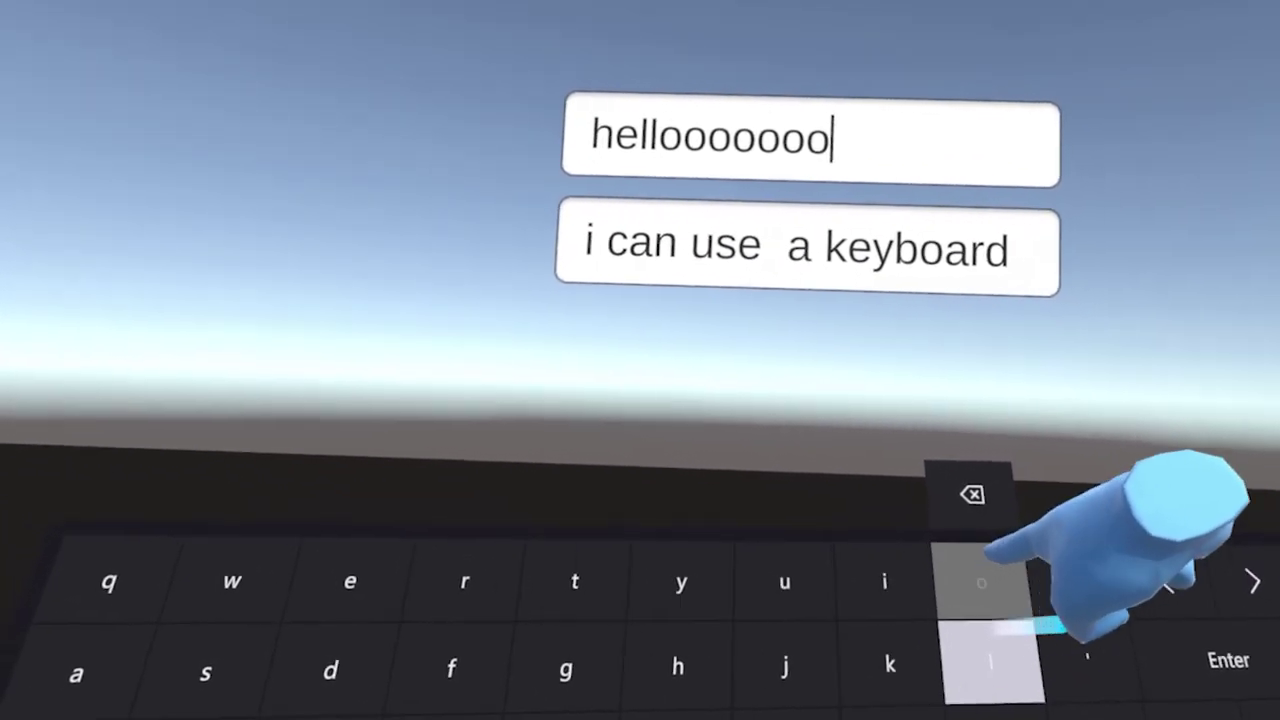
pyautogui.click(927, 562)
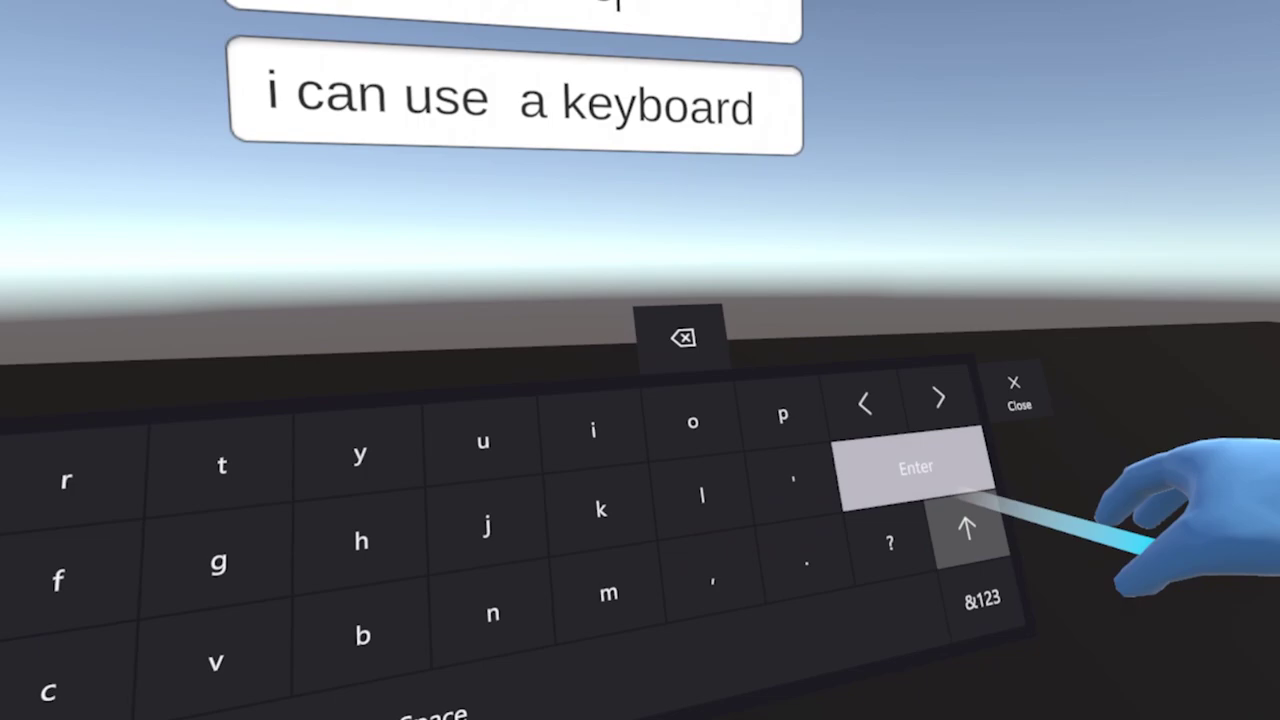
pyautogui.click(972, 517)
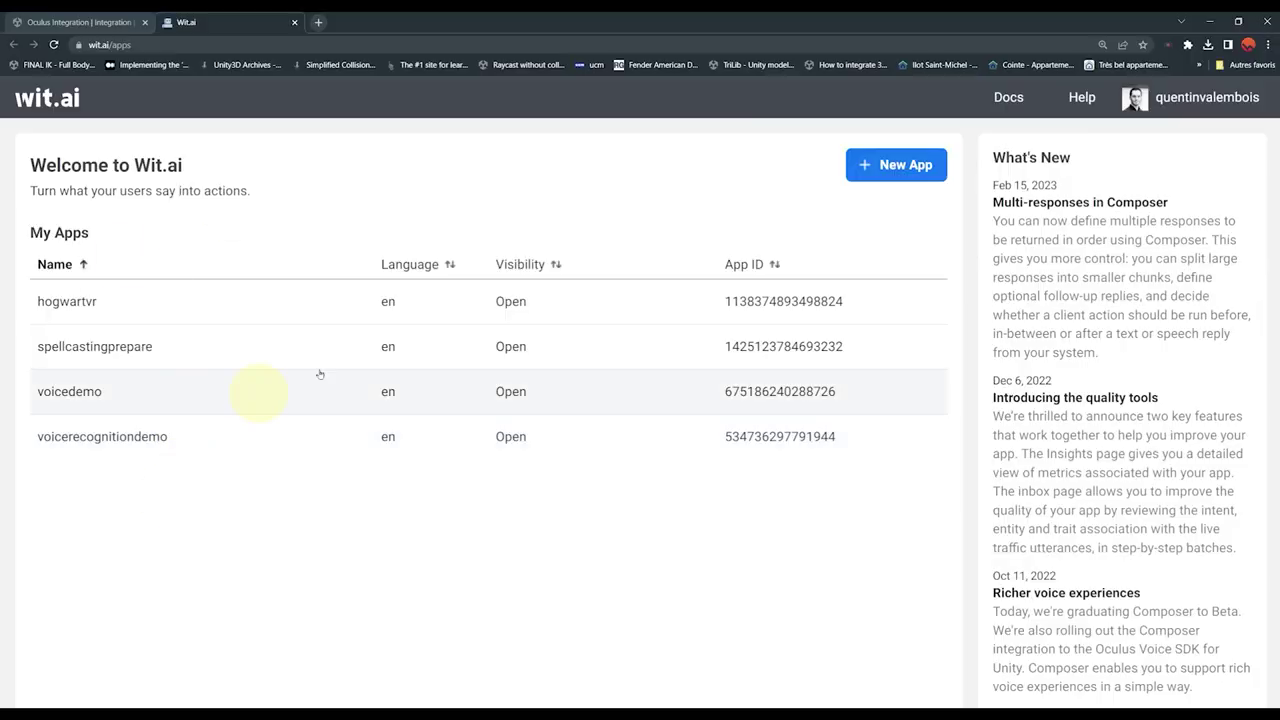
# Step: Start a New App on wit.ai/apps and submit the Create a New App form
pyautogui.click(893, 175)
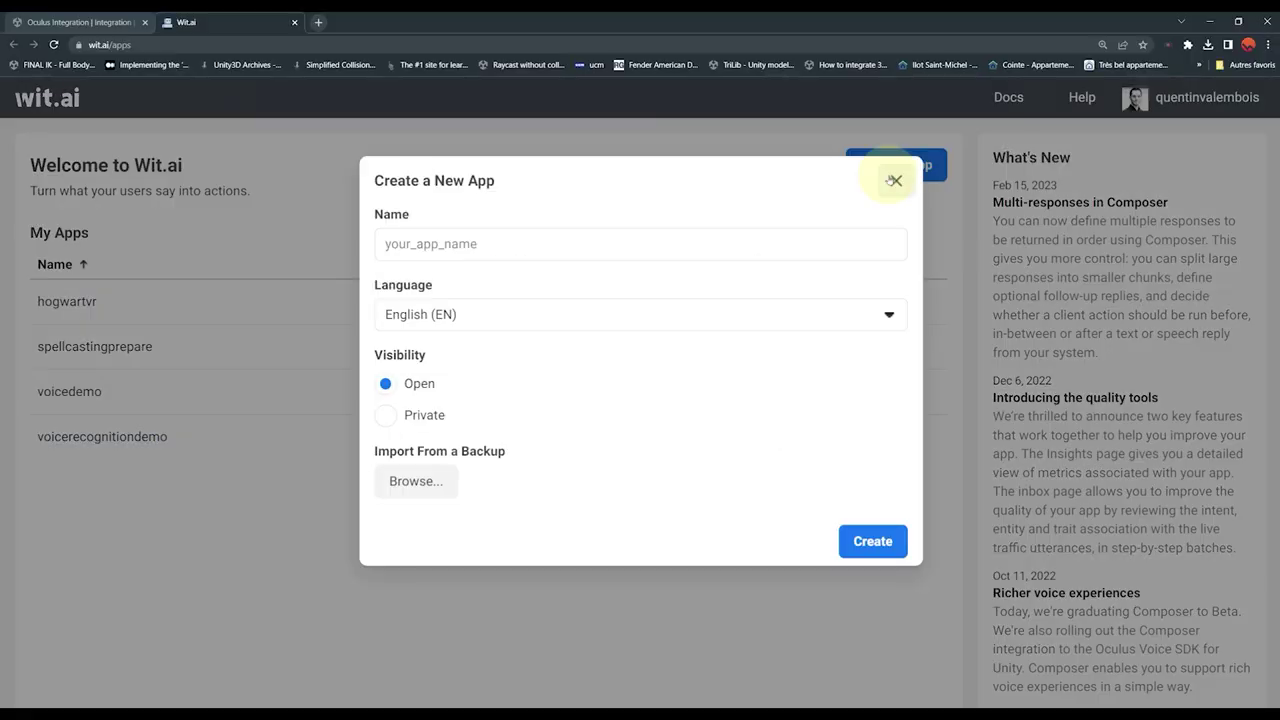
pyautogui.press('Return')
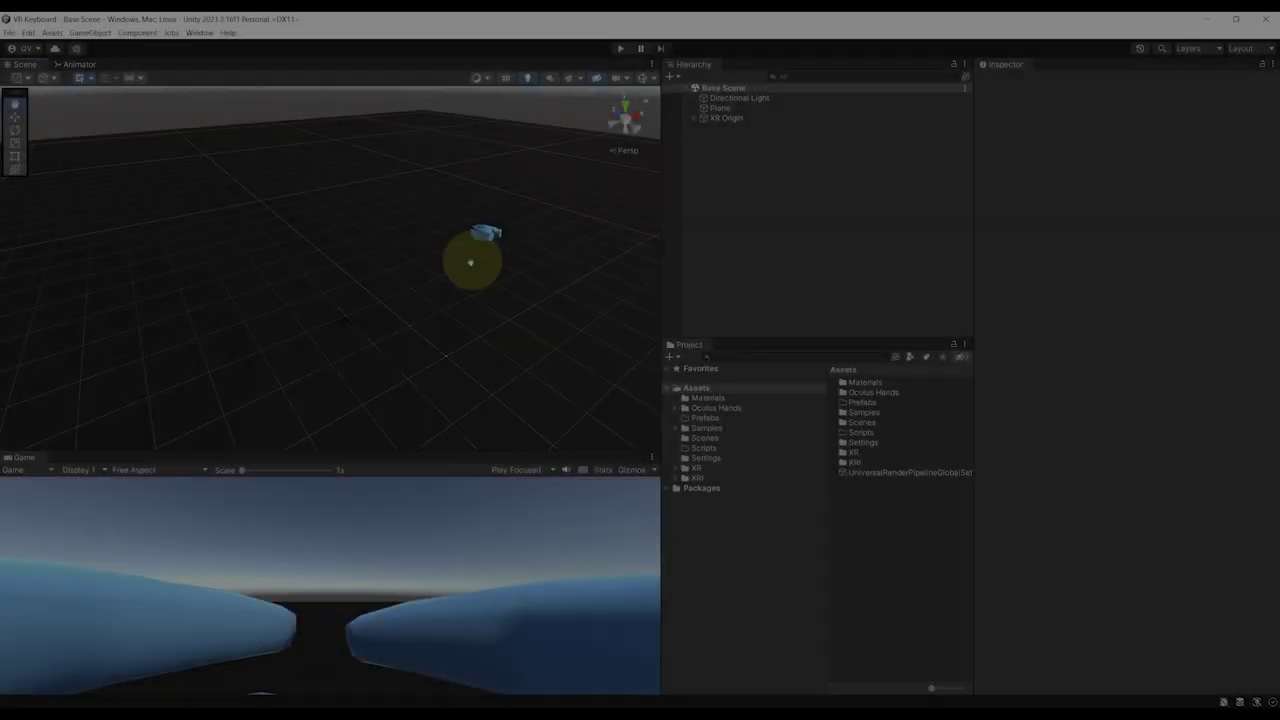
# Step: Orbit the Base Scene view around the hand model
pyautogui.keyDown('alt'); pyautogui.moveTo(471, 263); pyautogui.dragTo(515, 268); pyautogui.keyUp('alt')
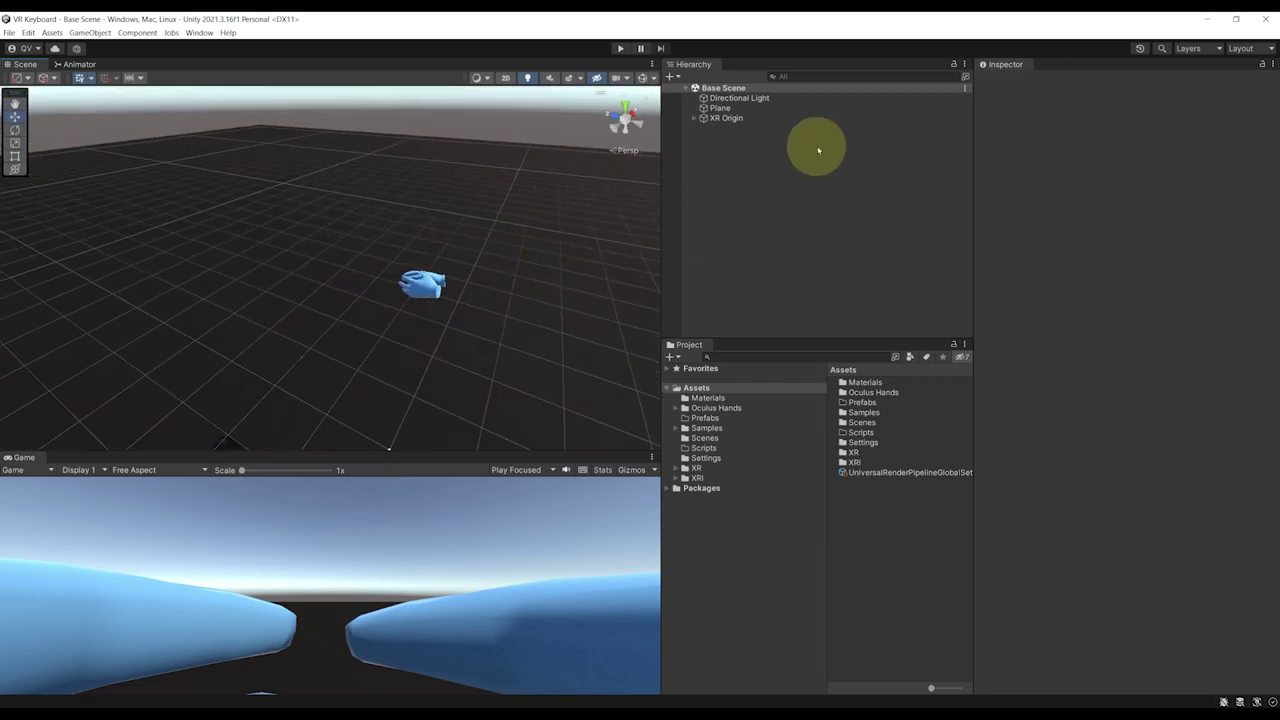
# Step: Expand XR Origin > CameraOffset > LeftHand and inspect its Ray and Poke Interactor settings
pyautogui.click(690, 120)
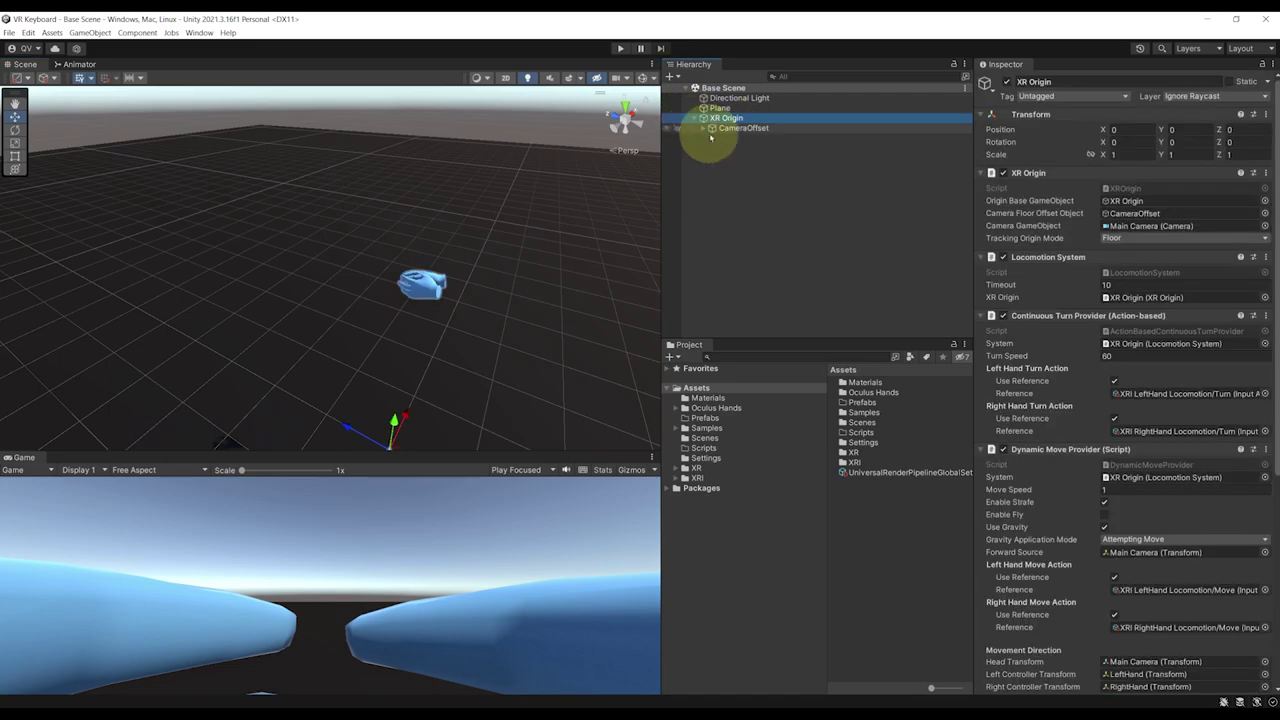
pyautogui.click(704, 128)
pyautogui.click(712, 148)
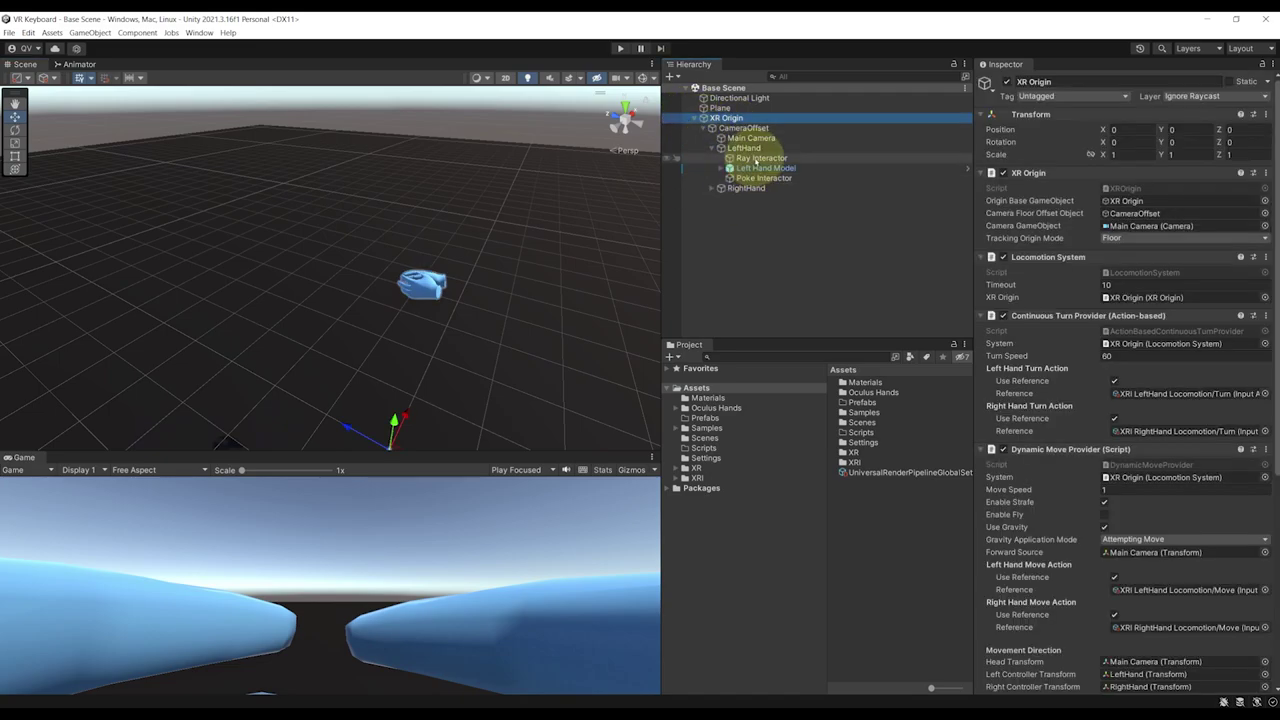
pyautogui.click(755, 158)
pyautogui.click(790, 180)
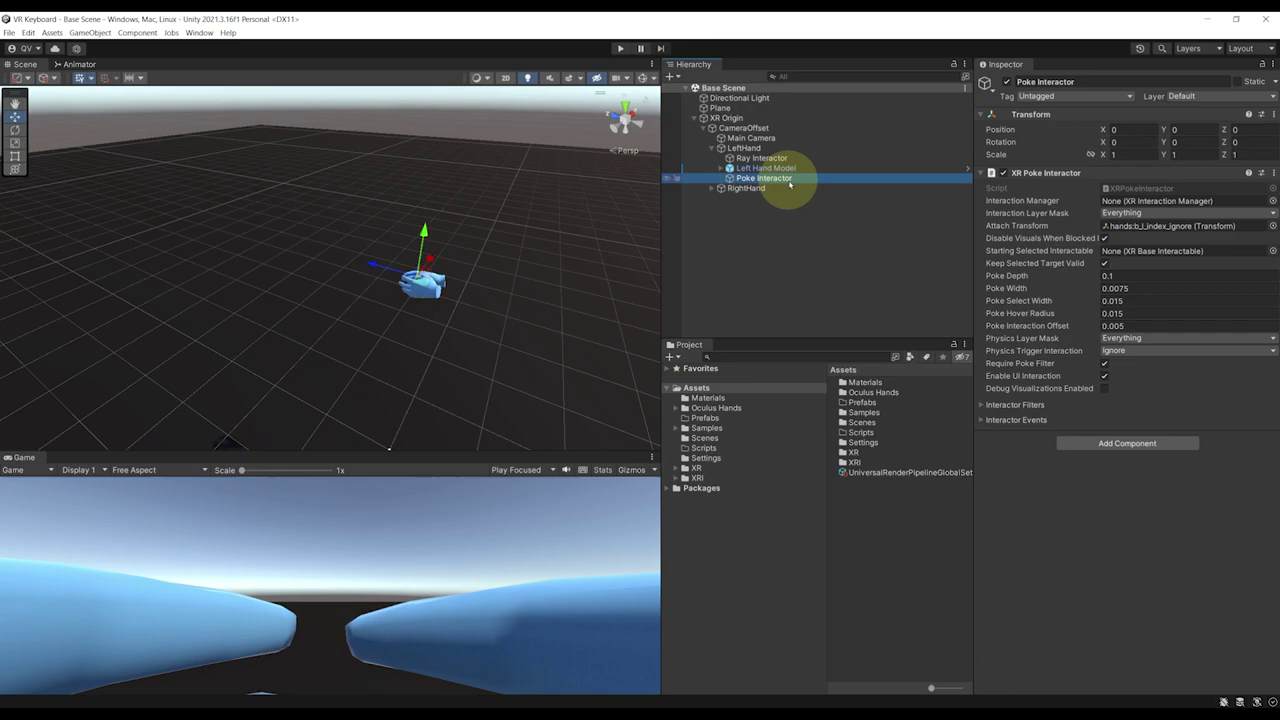
pyautogui.moveTo(640, 215); pyautogui.dragTo(408, 208, button='right')
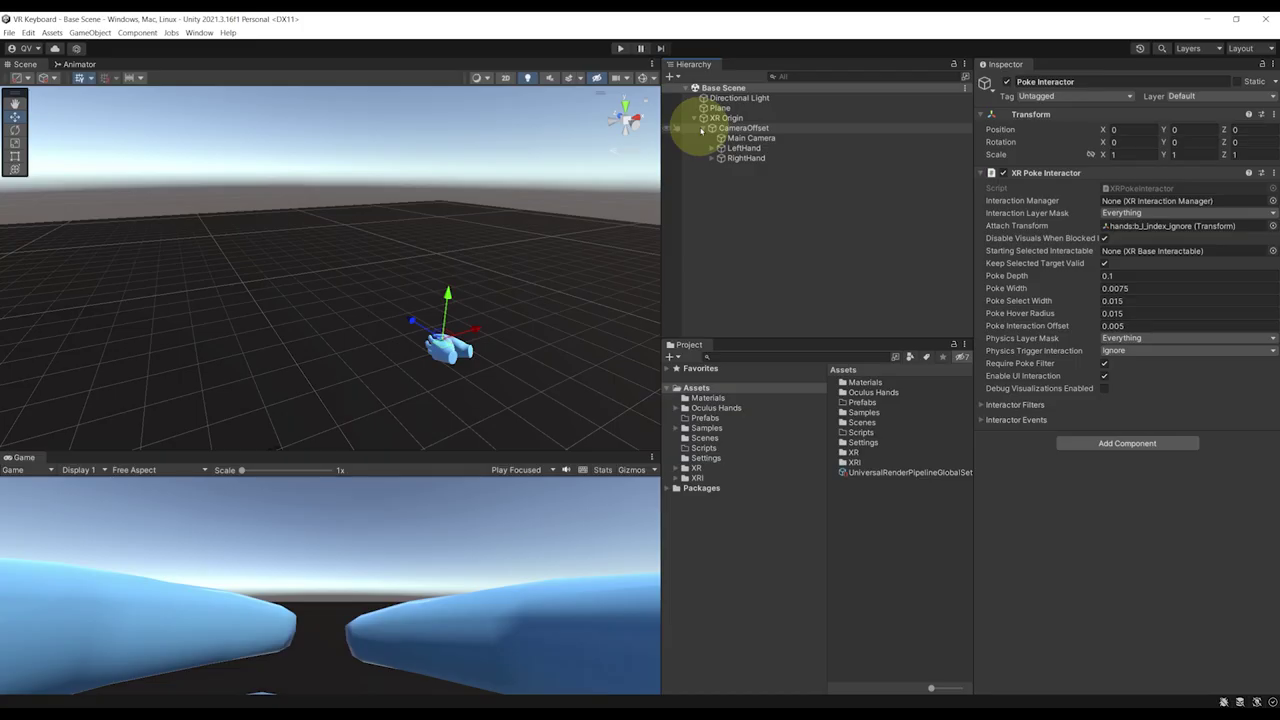
# Step: Collapse XR Origin in the Hierarchy
pyautogui.click(694, 119)
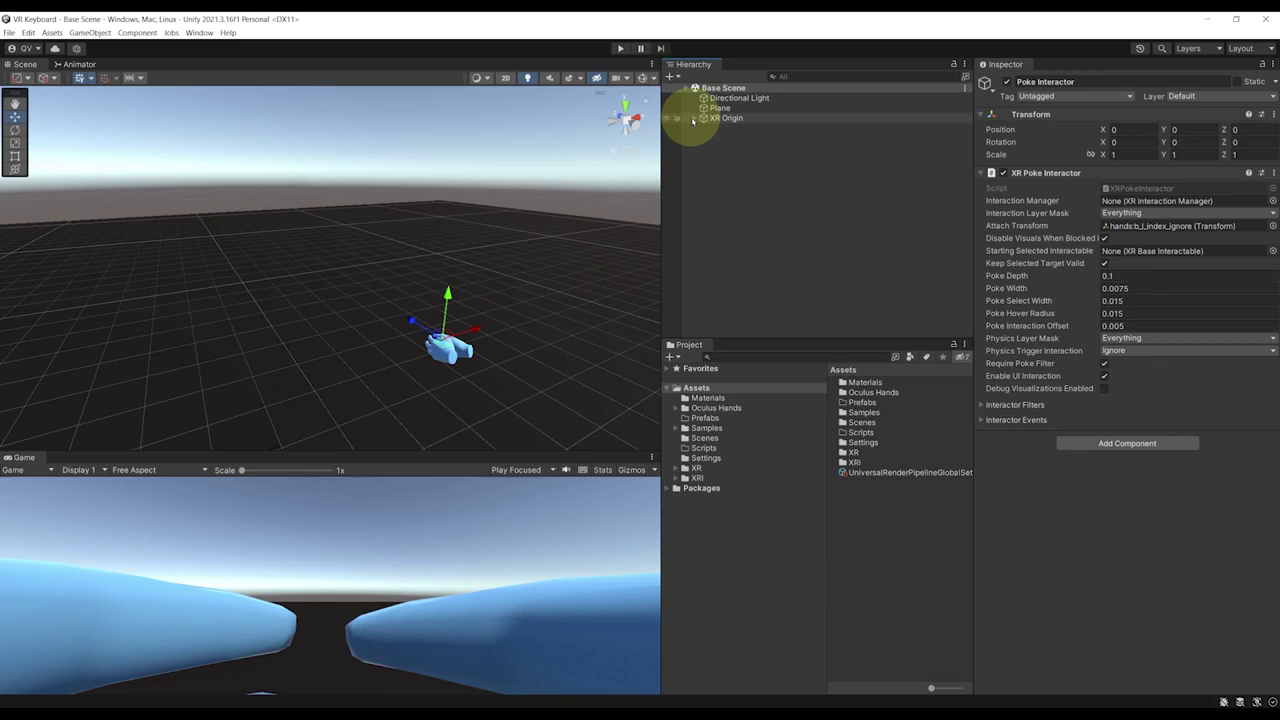
# Step: Add a UI > Input Field - TextMeshPro from the Hierarchy's context menu
pyautogui.keyDown('alt'); pyautogui.moveTo(420, 232); pyautogui.dragTo(425, 268); pyautogui.keyUp('alt')
pyautogui.rightClick(709, 156)
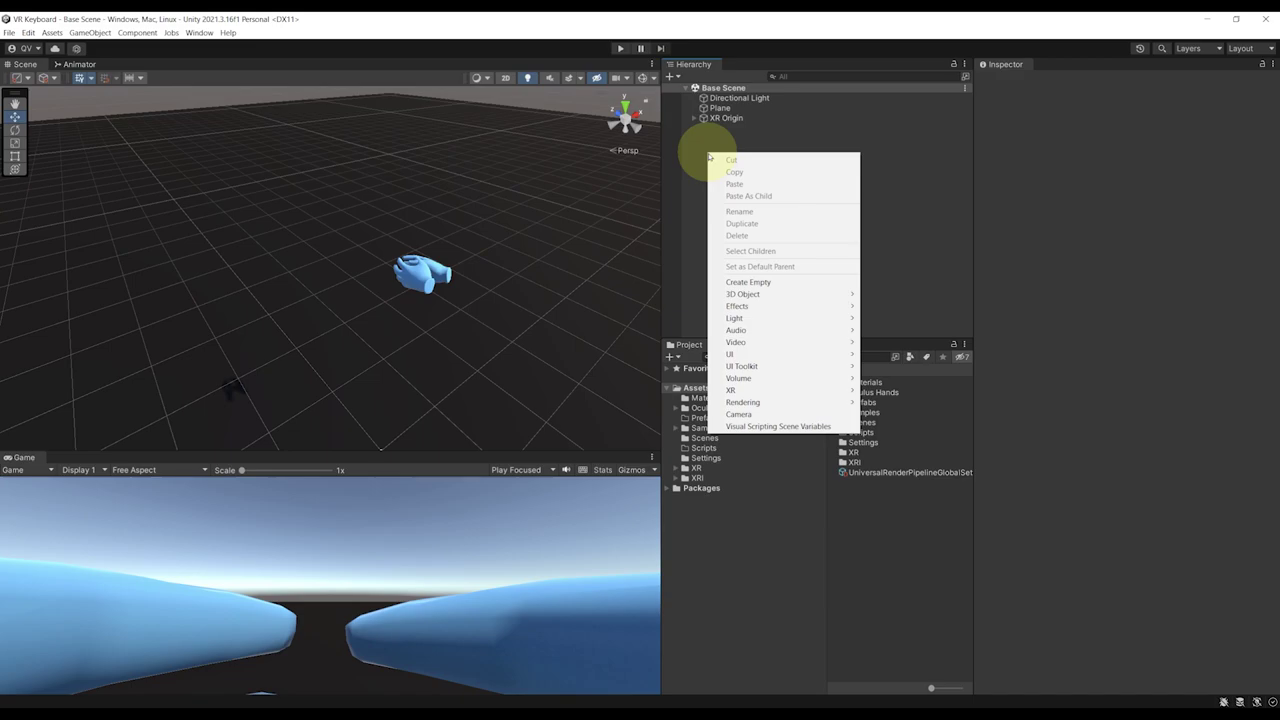
pyautogui.moveTo(762, 355)
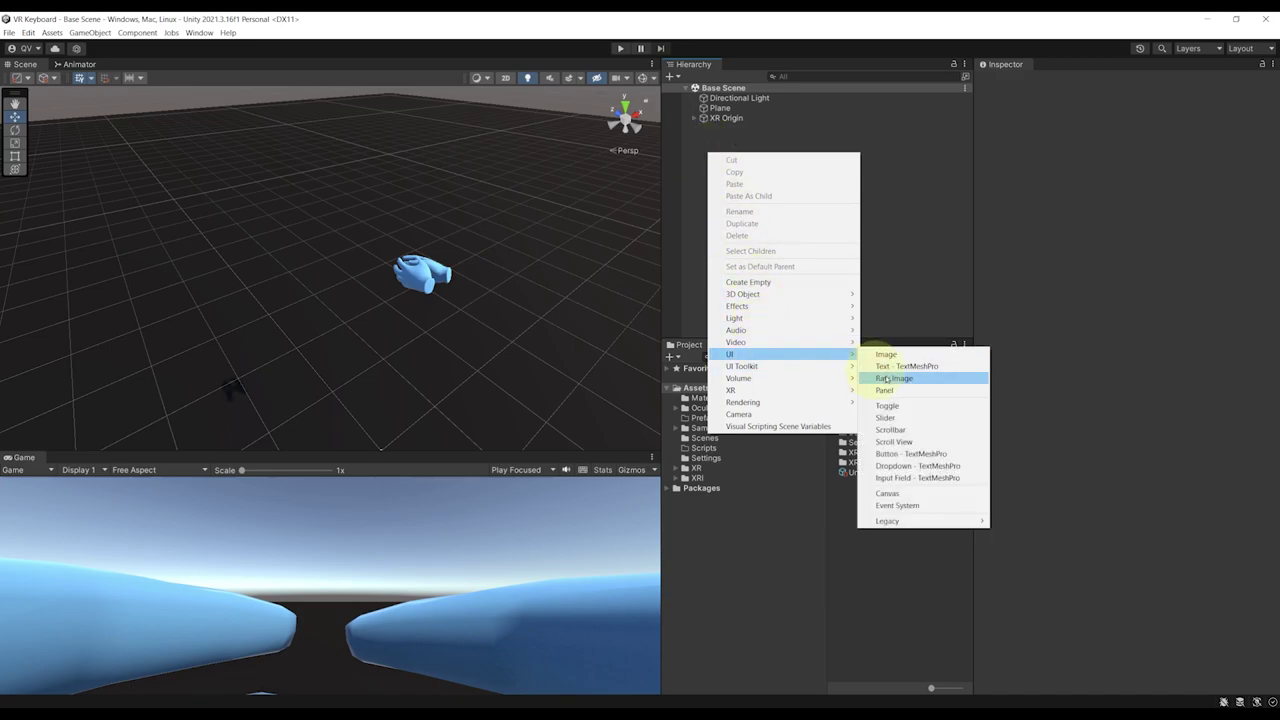
pyautogui.click(903, 479)
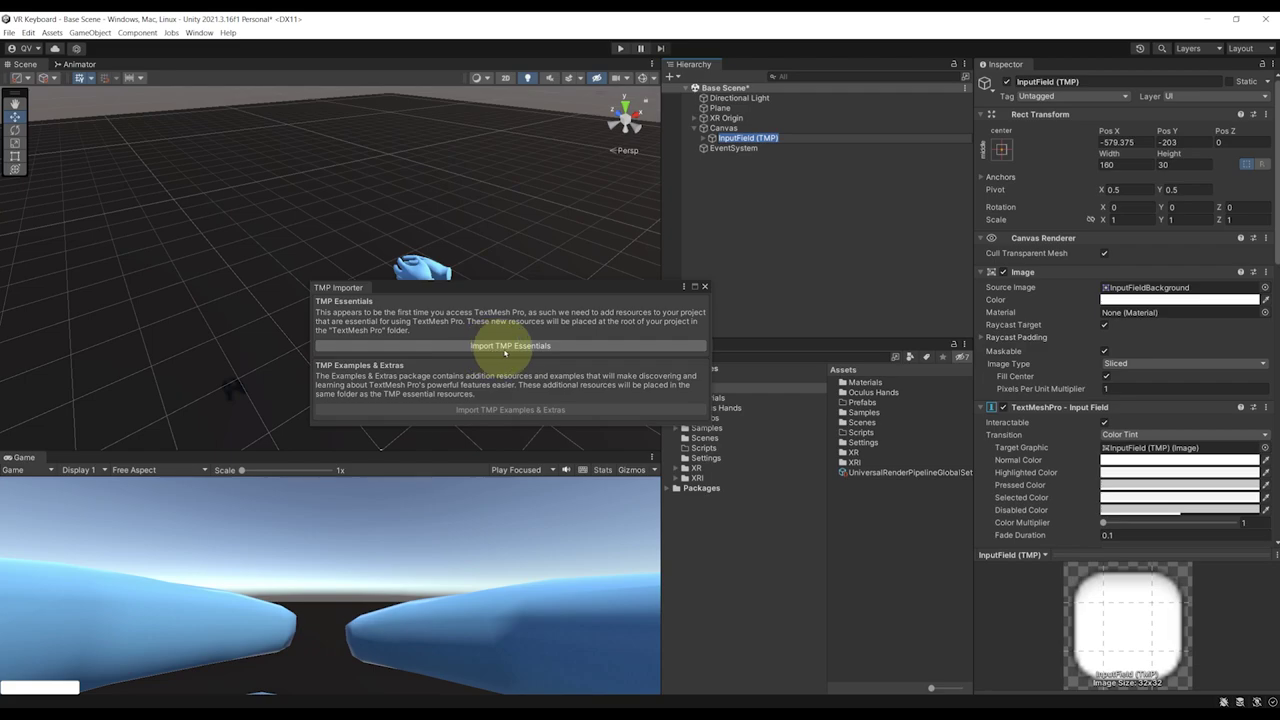
# Step: Import TMP Essentials, close the TMP Importer, and select the Canvas
pyautogui.click(505, 346)
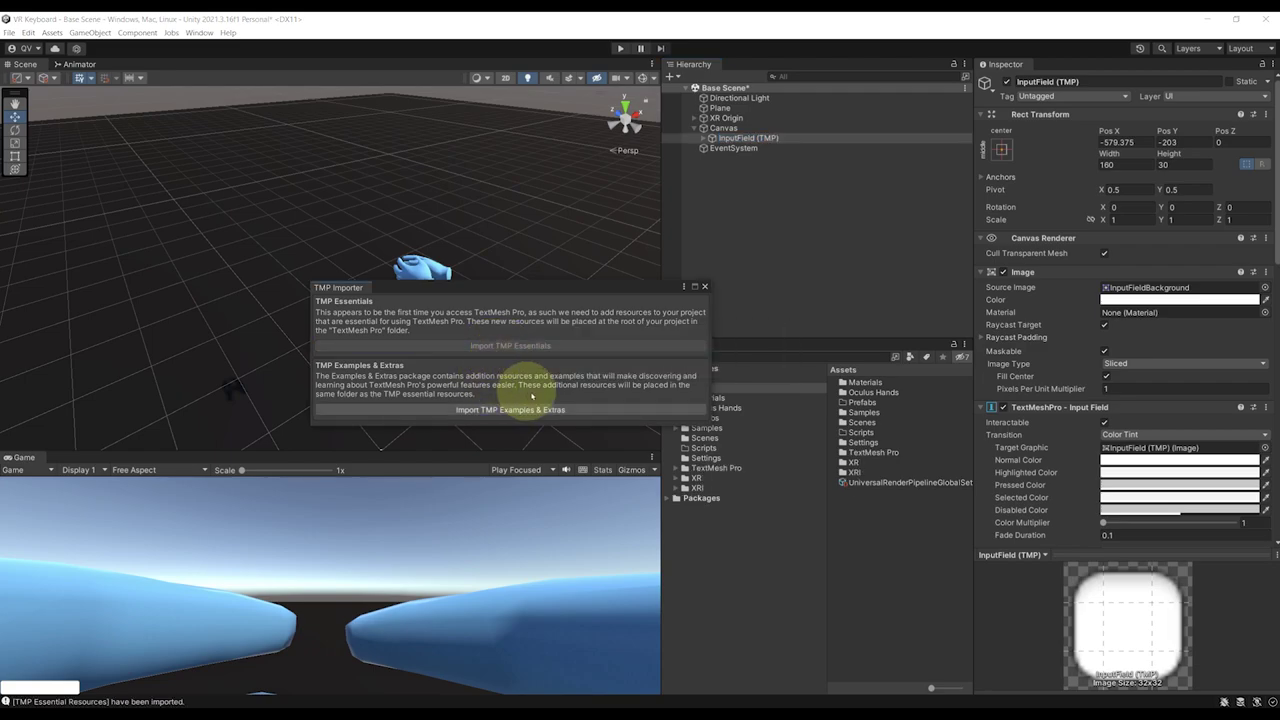
pyautogui.click(705, 287)
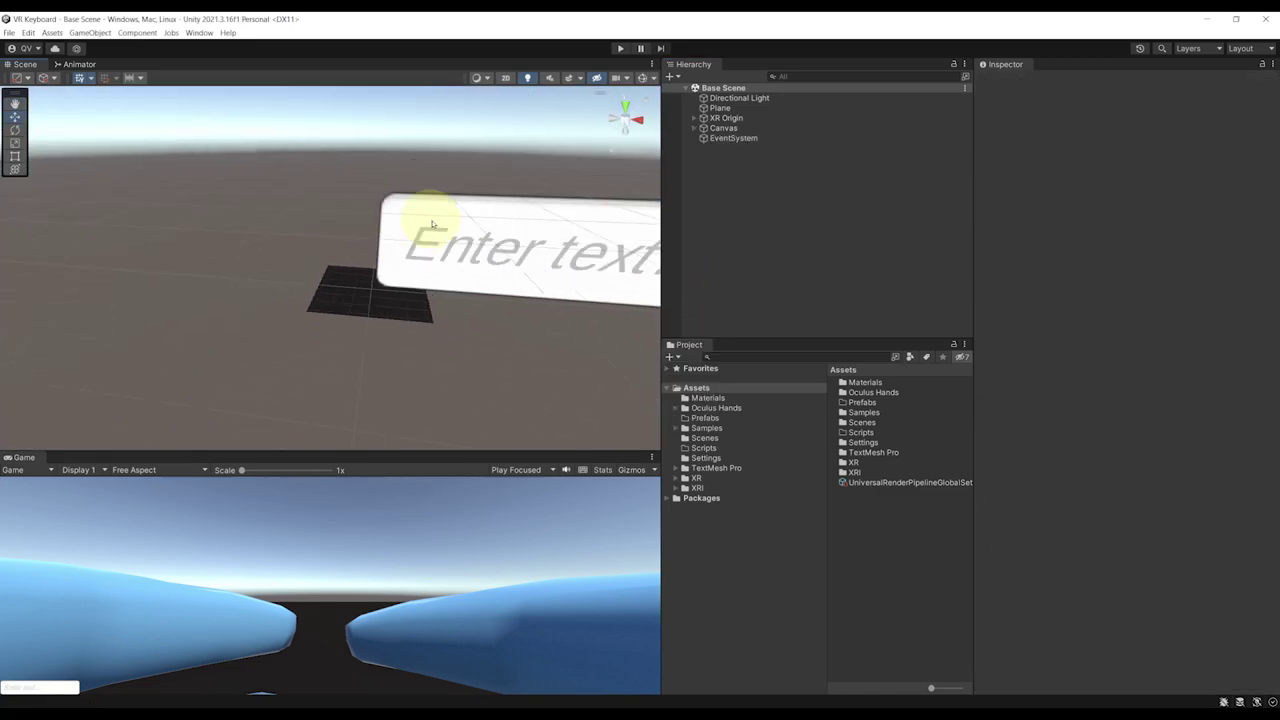
pyautogui.scroll(-10, 432, 224)
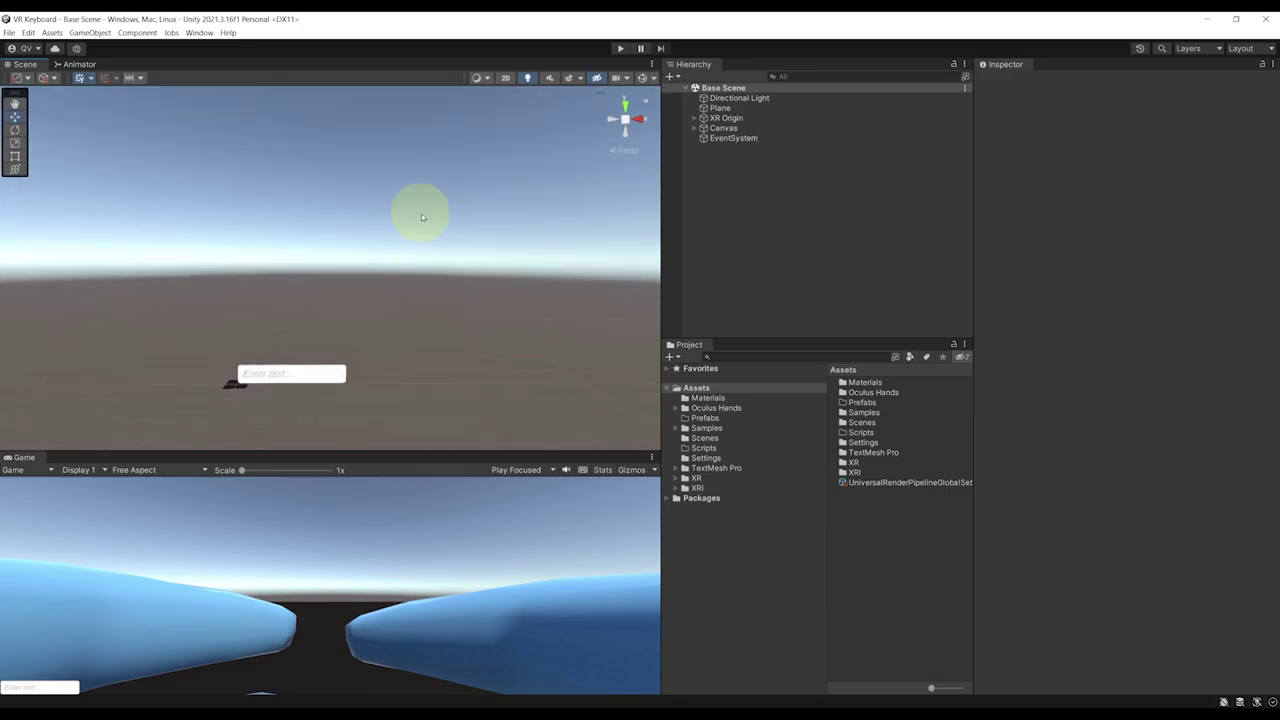
pyautogui.scroll(-4, 422, 217)
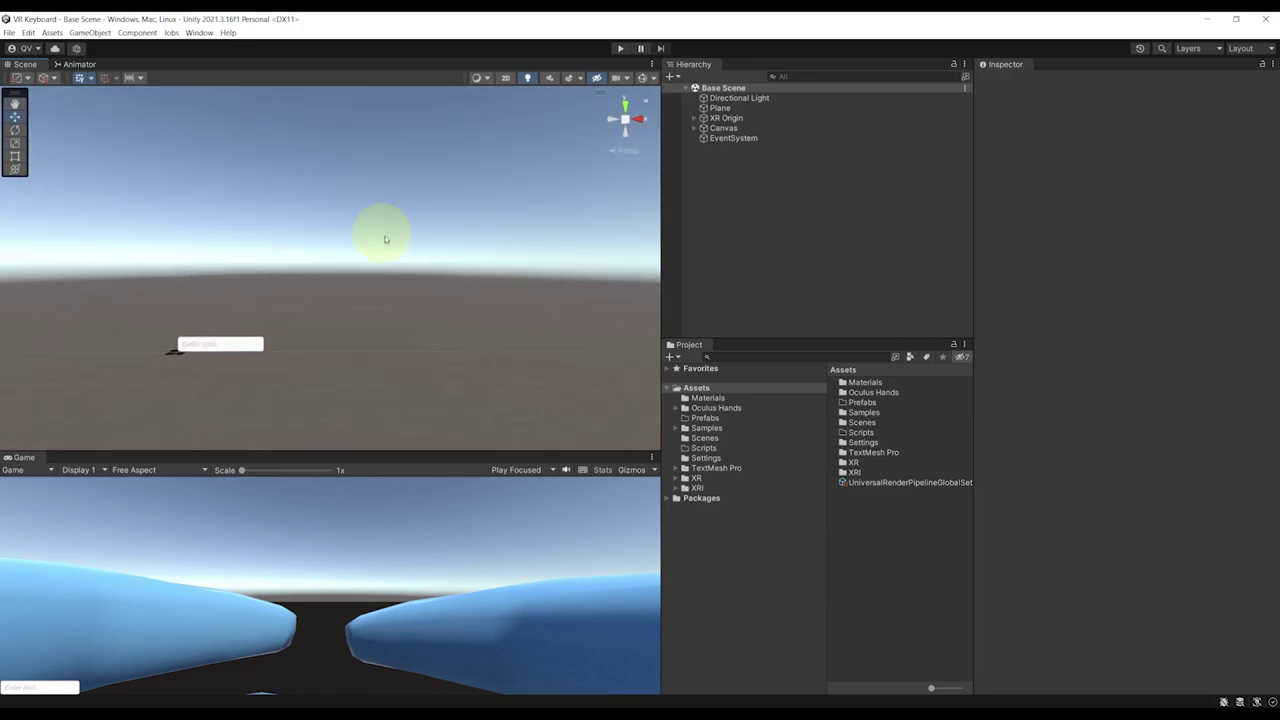
pyautogui.click(708, 128)
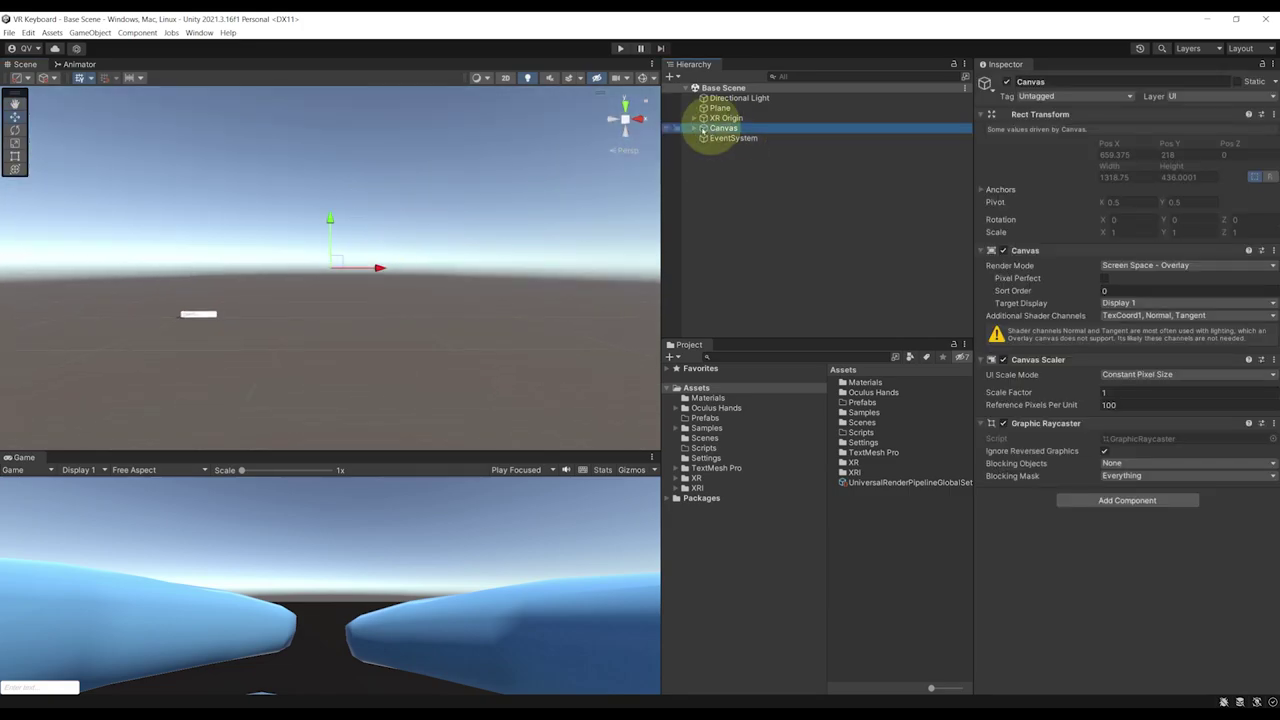
pyautogui.scroll(2, 463, 218)
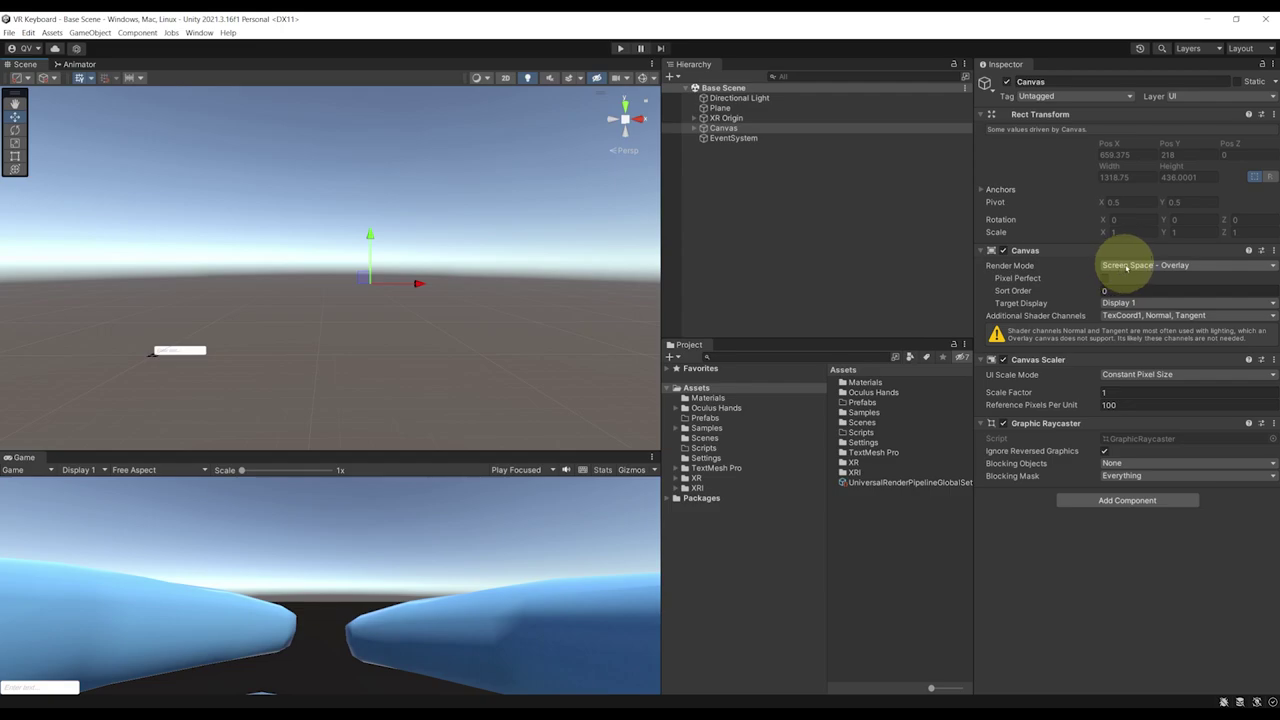
# Step: Set the Canvas to World Space with scale 0.01 on all axes and position 0, 0, 0, and save
pyautogui.click(1126, 266)
pyautogui.click(1135, 299)
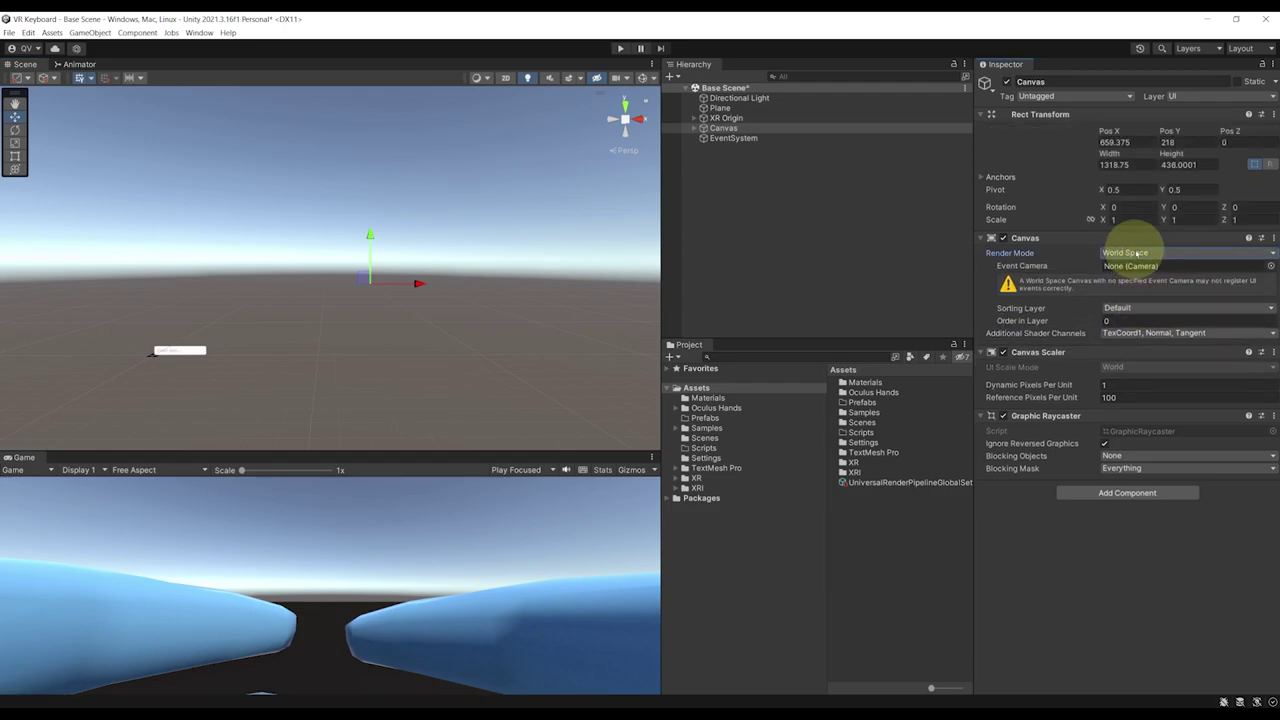
pyautogui.click(1140, 220)
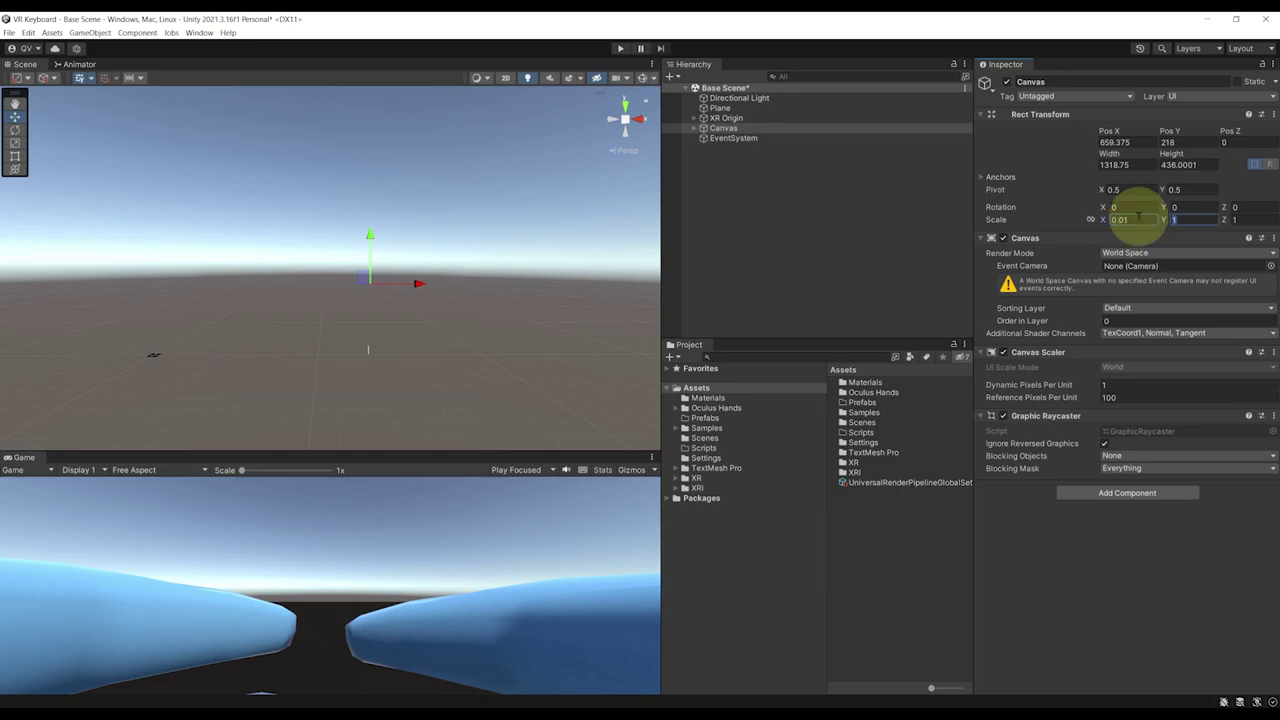
pyautogui.hotkey('ctrl', 's')
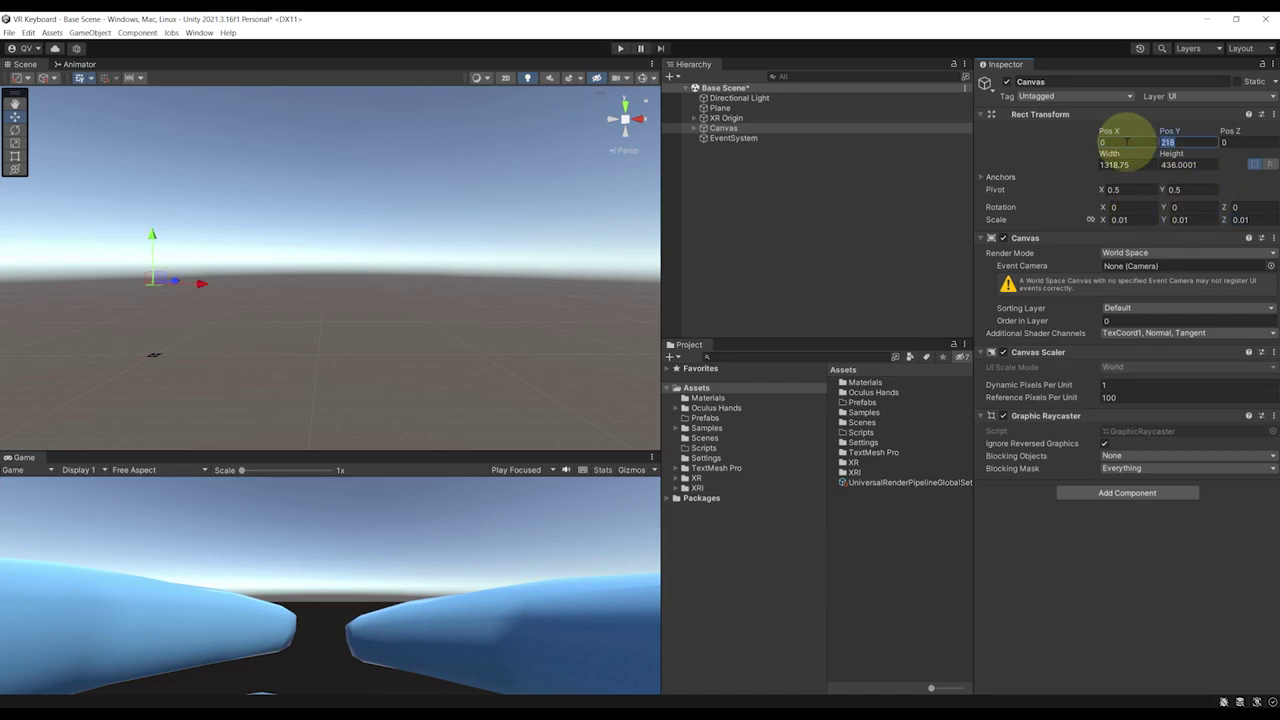
pyautogui.hotkey('ctrl', 's')
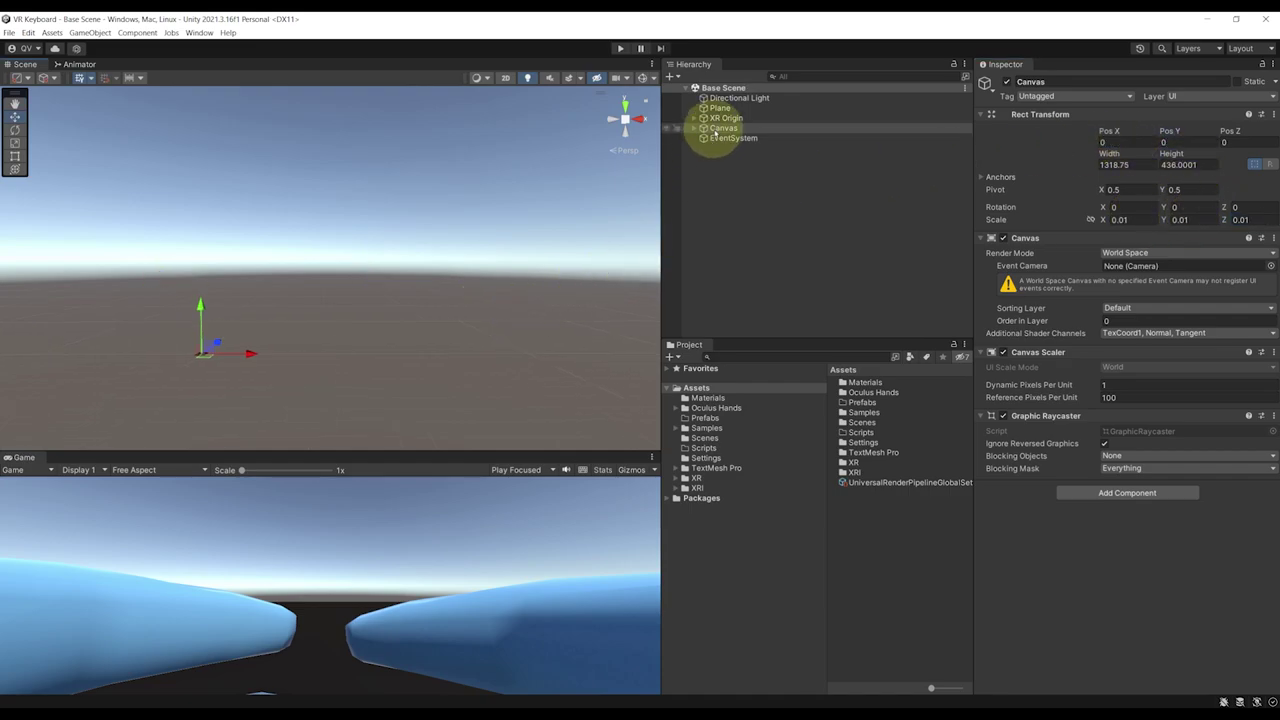
# Step: Expand the Canvas in the Hierarchy and select its InputField (TMP)
pyautogui.click(706, 129)
pyautogui.moveTo(600, 145); pyautogui.dragTo(455, 310, button='middle')
pyautogui.keyDown('alt'); pyautogui.moveTo(455, 310); pyautogui.dragTo(430, 320); pyautogui.keyUp('alt')
pyautogui.click(704, 128)
pyautogui.click(740, 138)
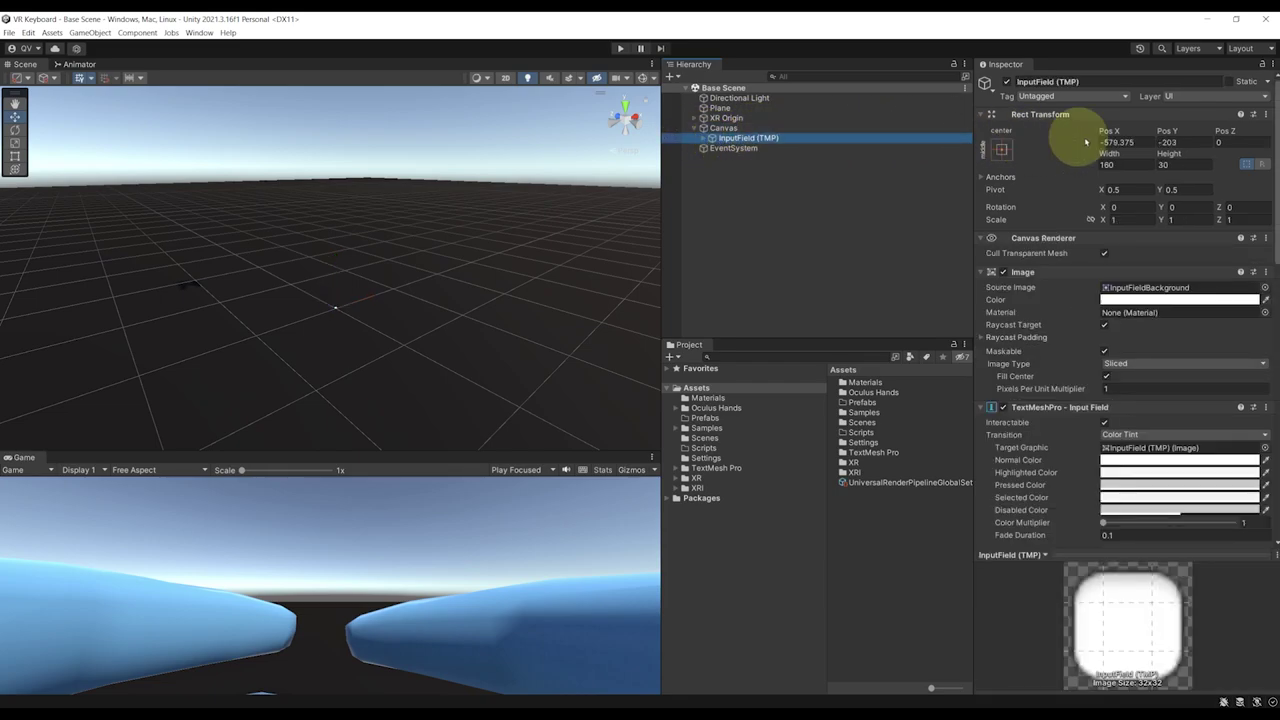
# Step: Set the InputField (TMP) Pos Y to 0, then reselect the Canvas
pyautogui.click(1108, 142)
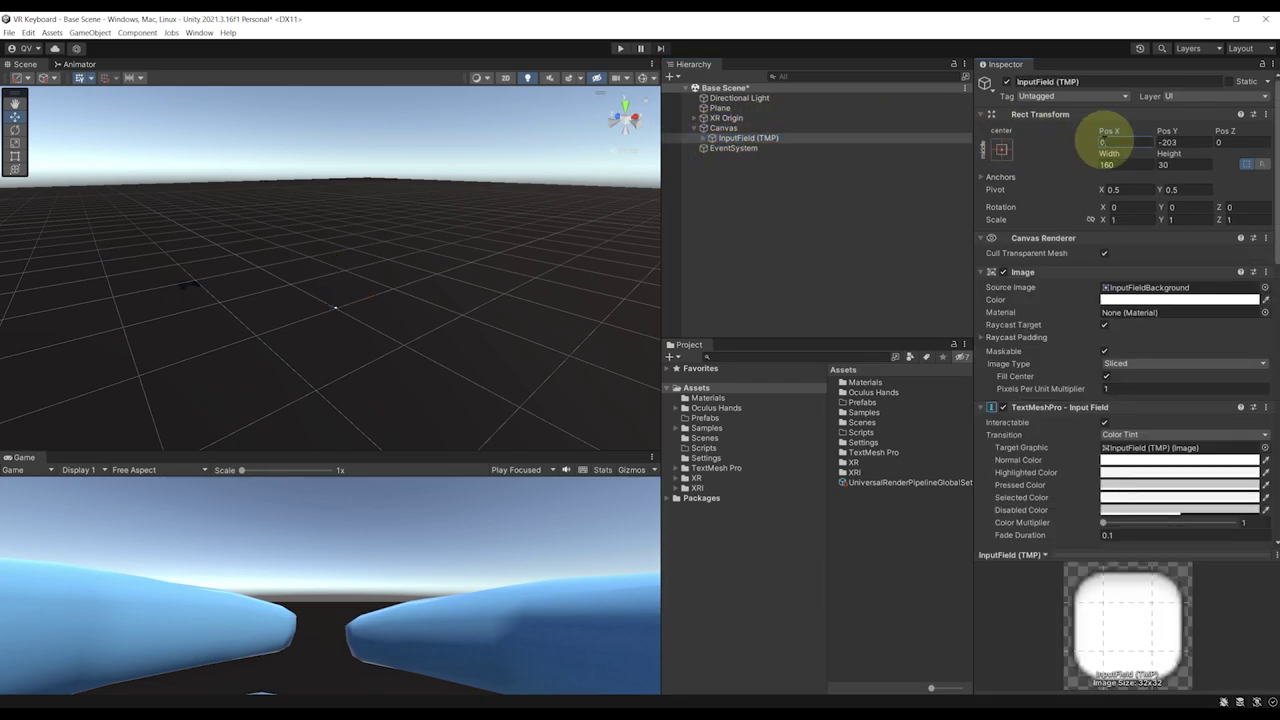
pyautogui.write('0')
pyautogui.press('Return')
pyautogui.keyDown('alt'); pyautogui.moveTo(500, 290); pyautogui.dragTo(450, 270); pyautogui.keyUp('alt')
pyautogui.click(725, 128)
pyautogui.keyDown('alt'); pyautogui.moveTo(285, 335); pyautogui.dragTo(357, 330); pyautogui.keyUp('alt')
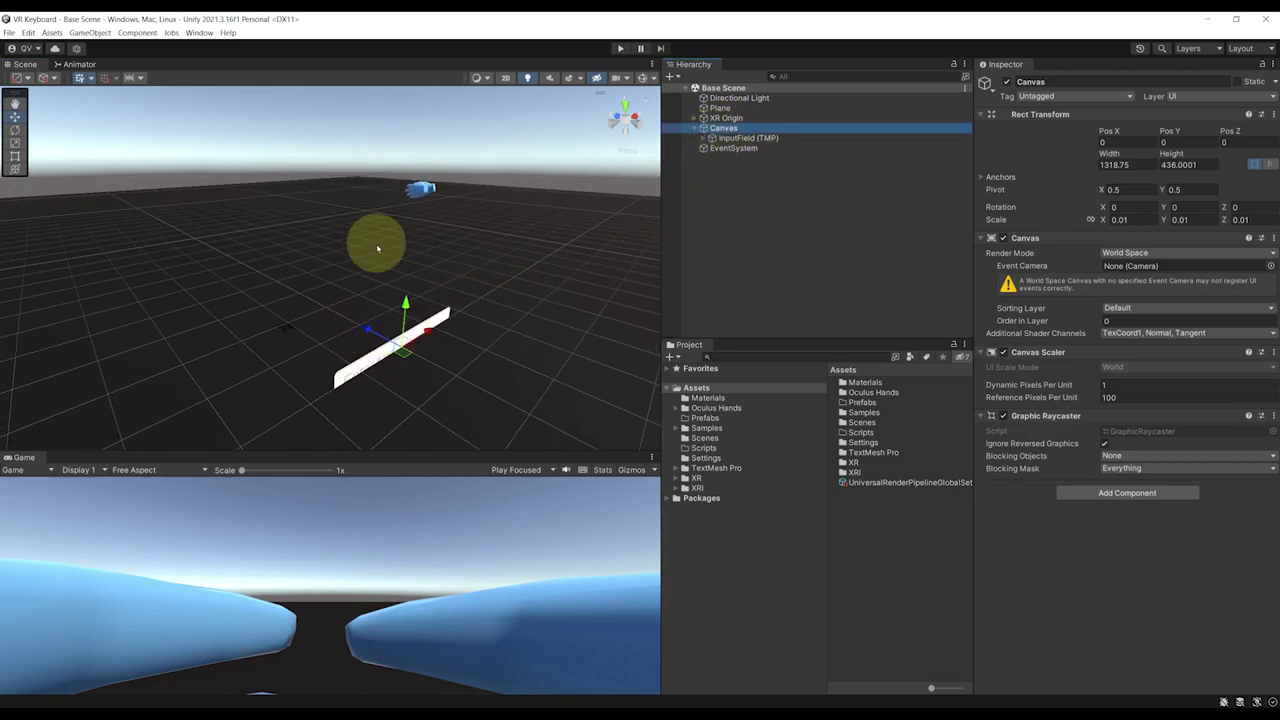
# Step: Drag the Canvas to Pos Y 2.088, Pos Z 2.727 so the field faces the VR camera
pyautogui.moveTo(371, 243); pyautogui.dragTo(420, 282, button='middle')
pyautogui.moveTo(421, 385); pyautogui.dragTo(449, 391)
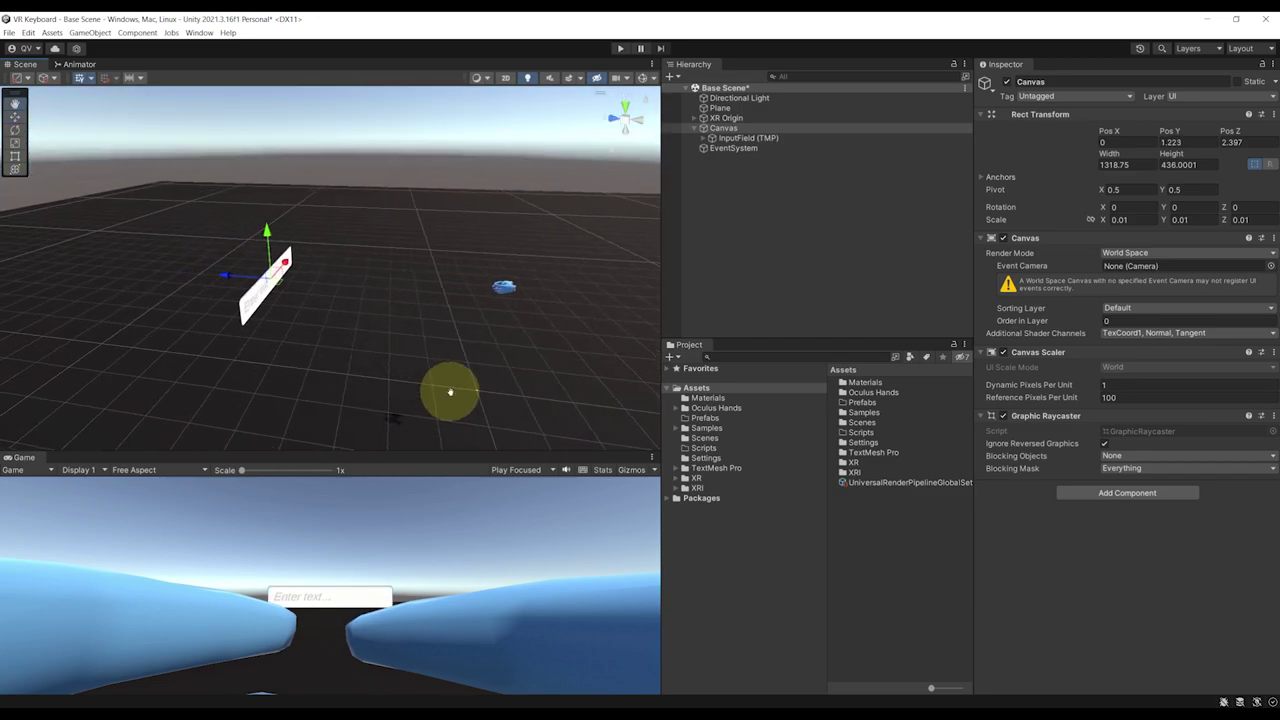
pyautogui.moveTo(221, 267); pyautogui.dragTo(466, 214)
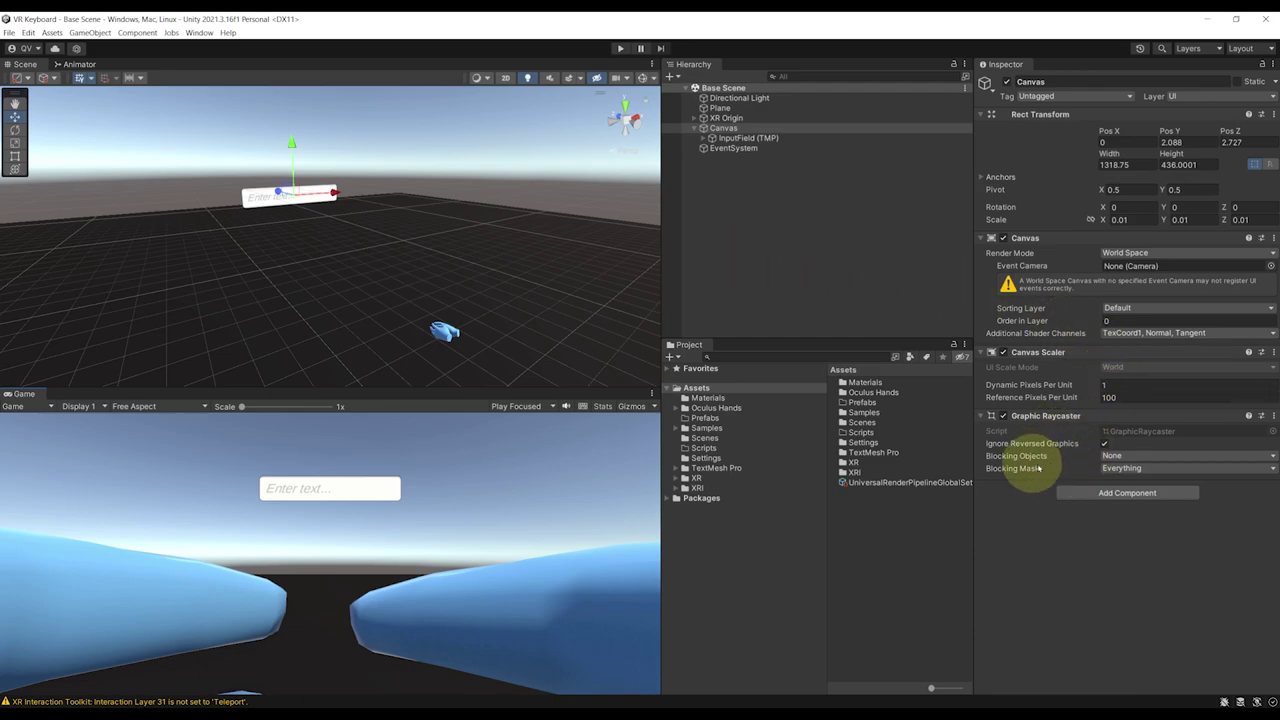
# Step: Remove the Canvas's Graphic Raycaster and add a Tracked Device Graphic Raycaster via a 'TrackedVe' search
pyautogui.rightClick(1056, 417)
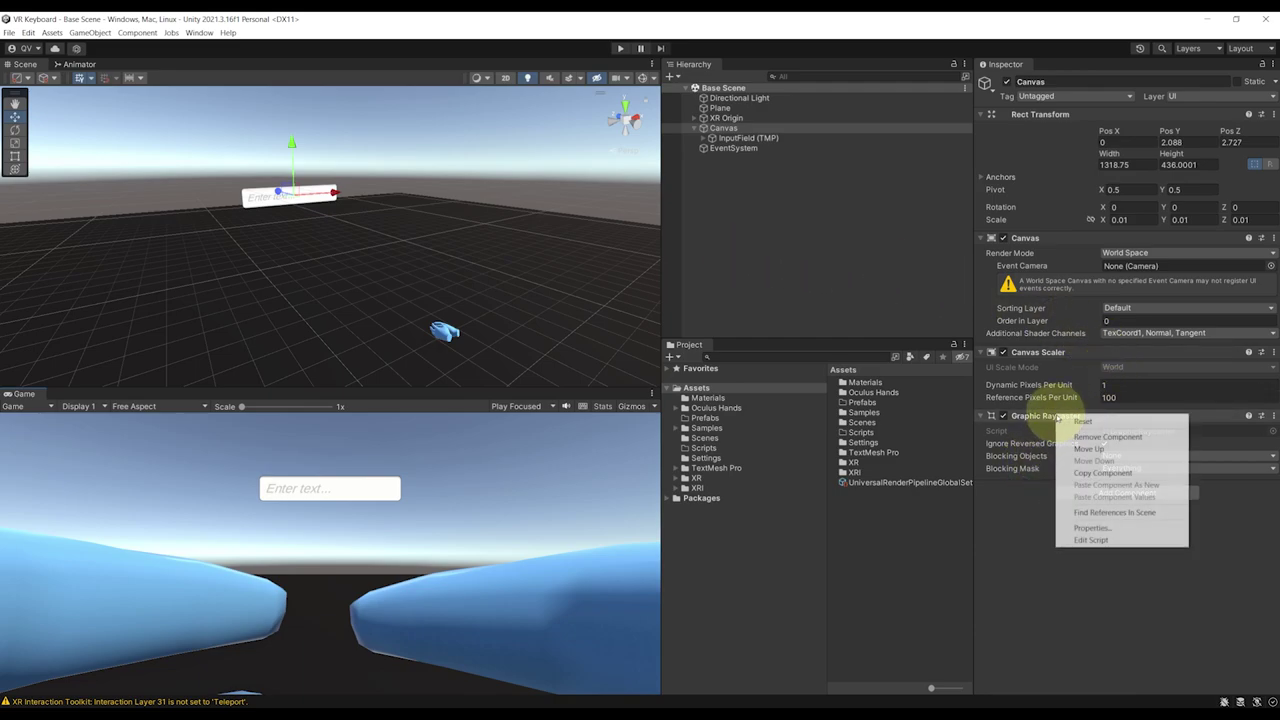
pyautogui.click(1058, 435)
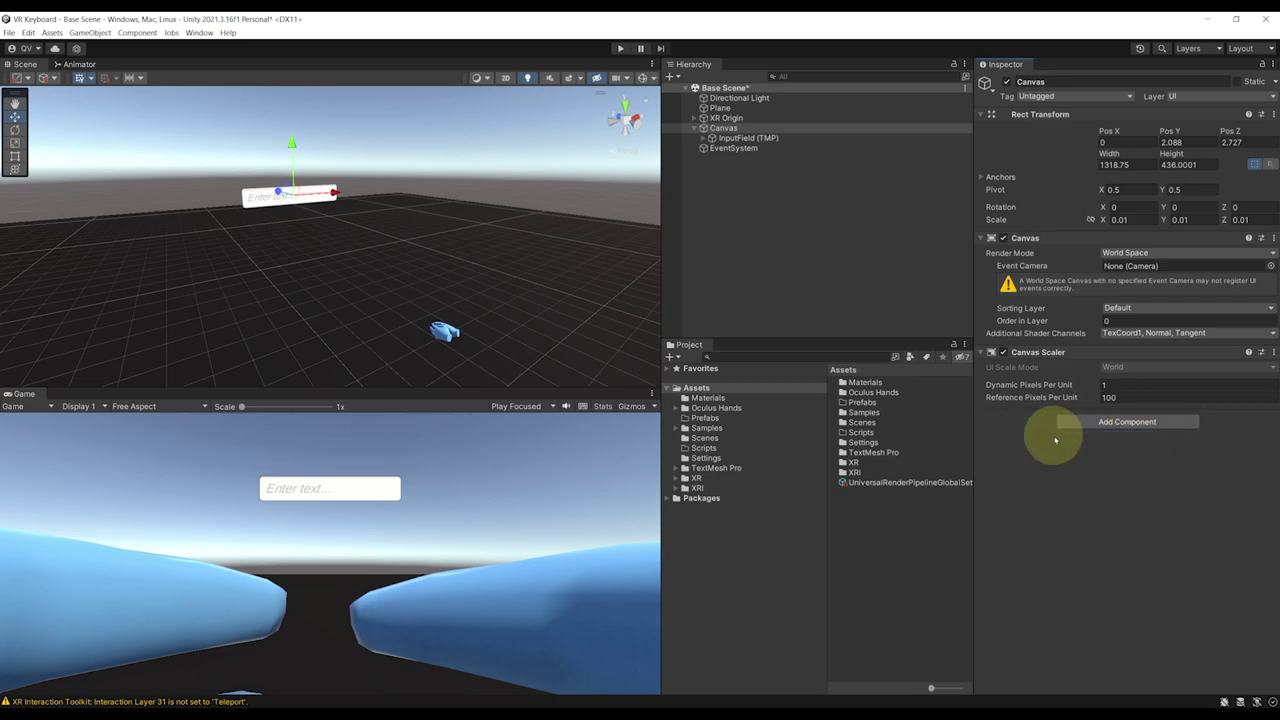
pyautogui.click(1120, 422)
pyautogui.write('TrackedVe')
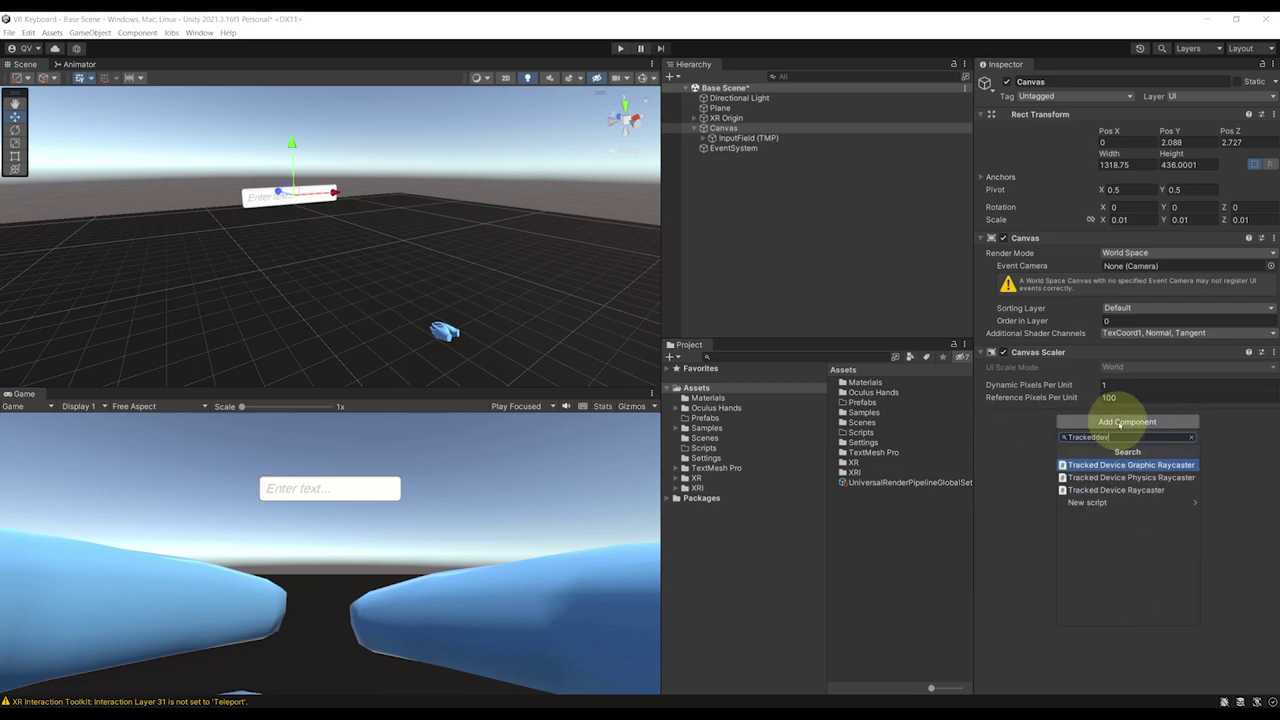
pyautogui.press('Return')
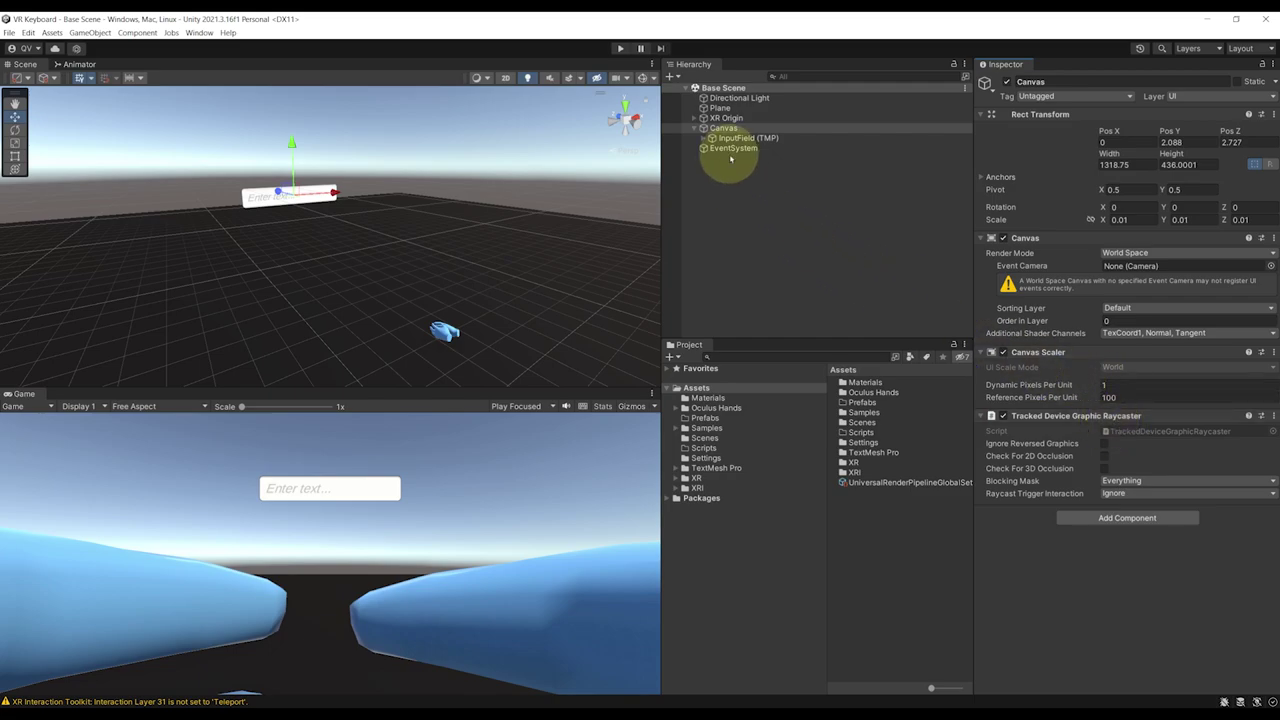
# Step: On the EventSystem, remove the Standalone Input Module and add an XR UI Input Module
pyautogui.click(731, 148)
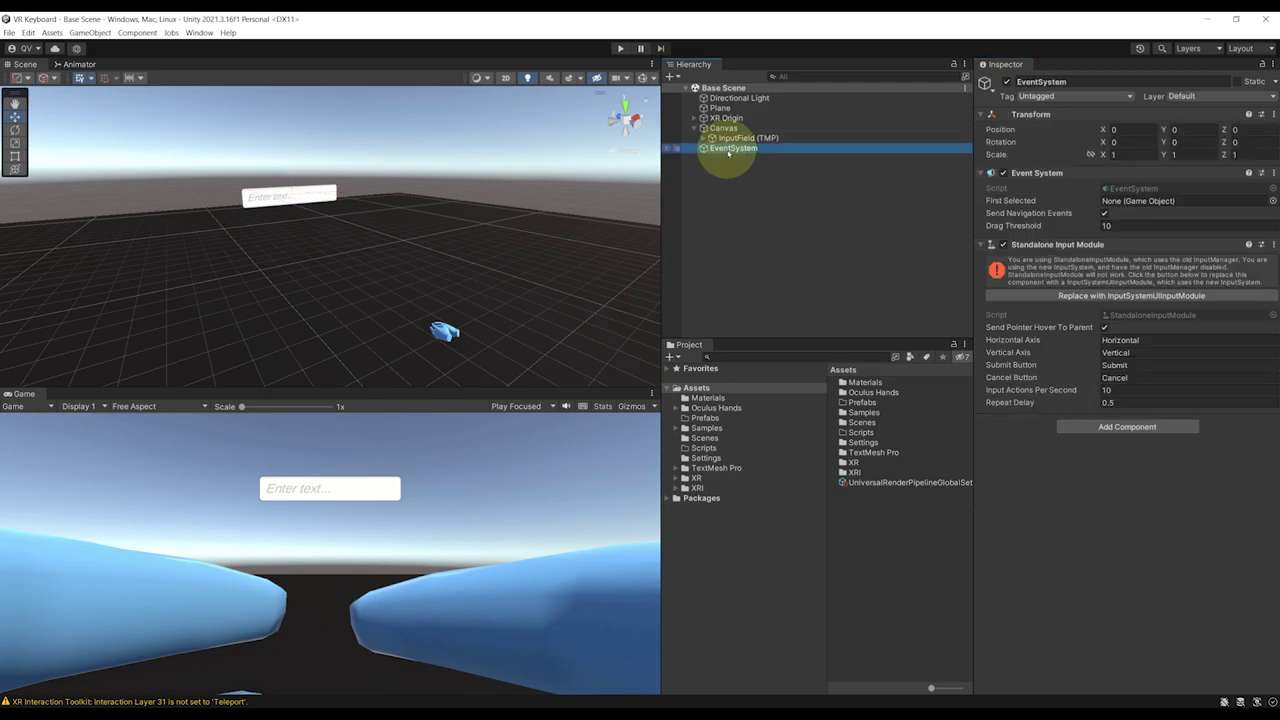
pyautogui.rightClick(1059, 249)
pyautogui.click(1102, 271)
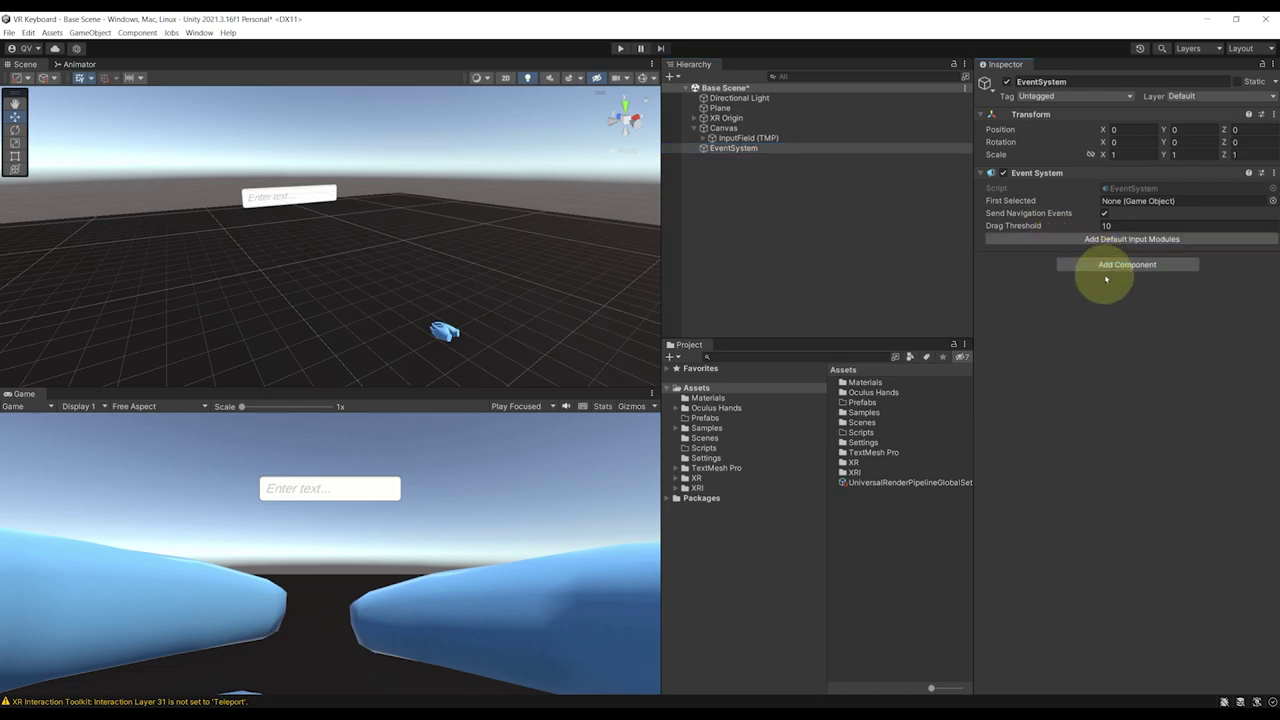
pyautogui.click(1097, 268)
pyautogui.write('XRUI')
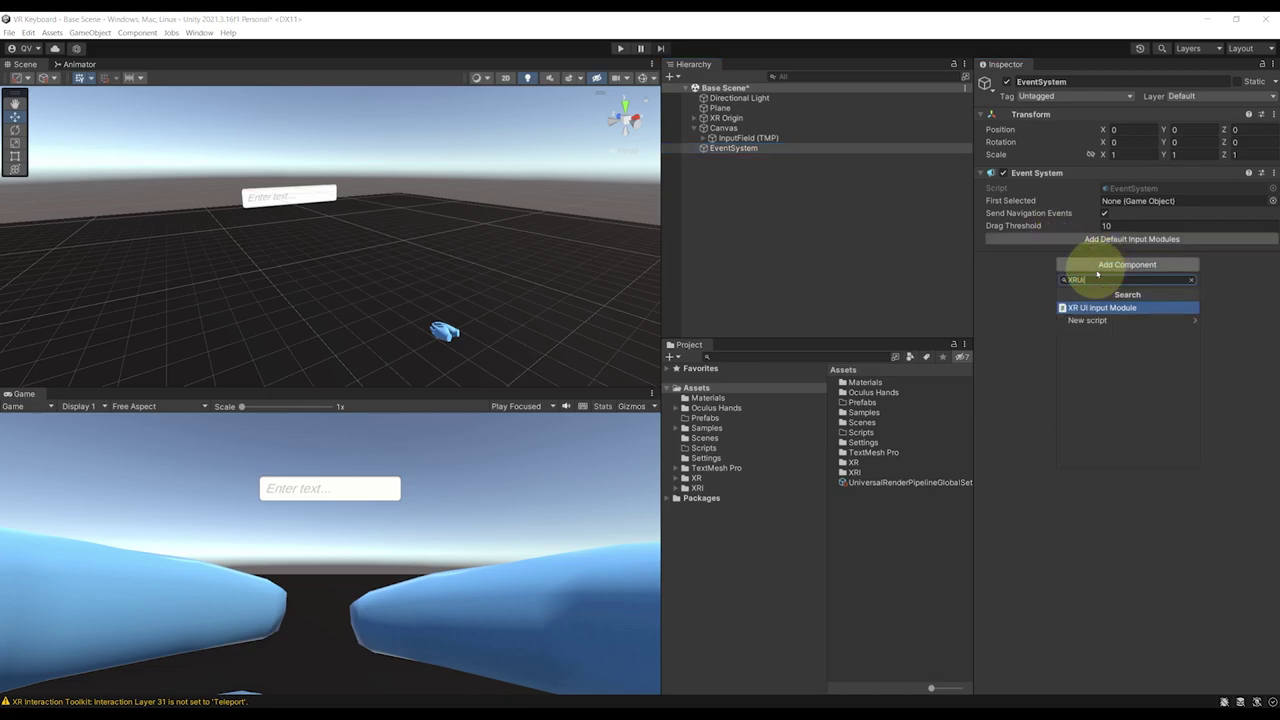
pyautogui.press('Return')
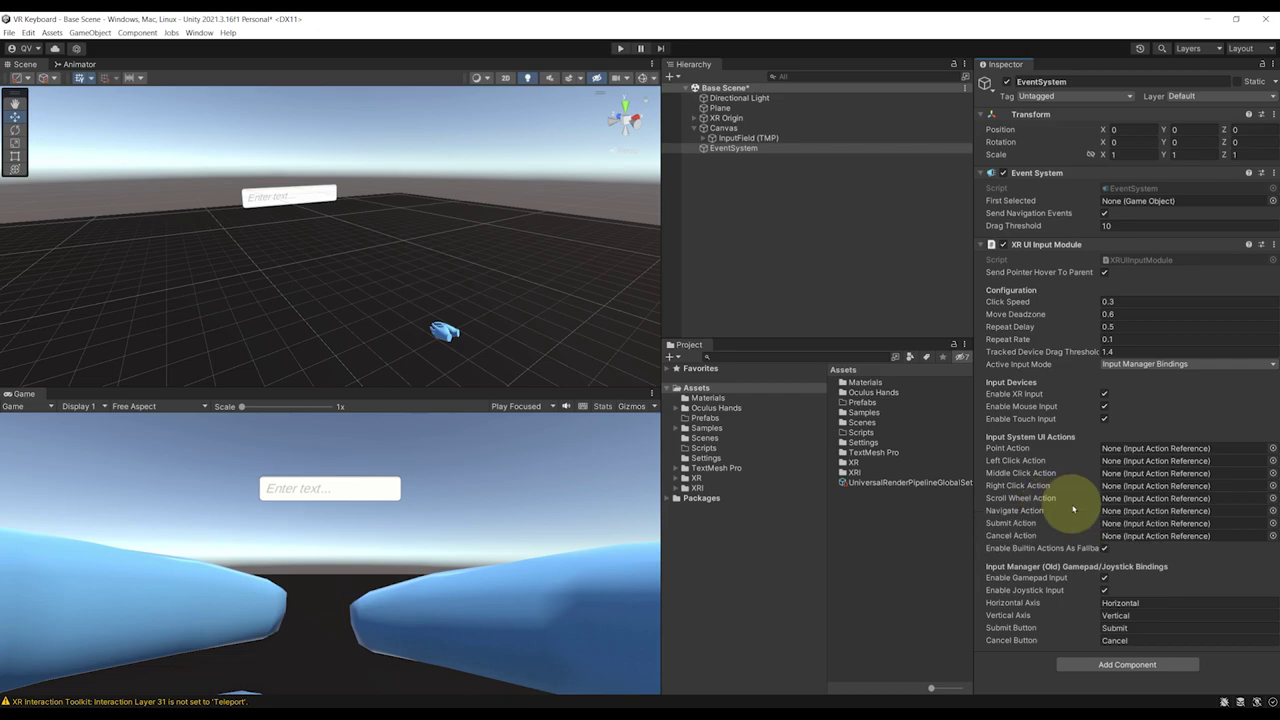
# Step: Apply the XRI Default preset to the XR UI Input Module and save the scene
pyautogui.click(1262, 245)
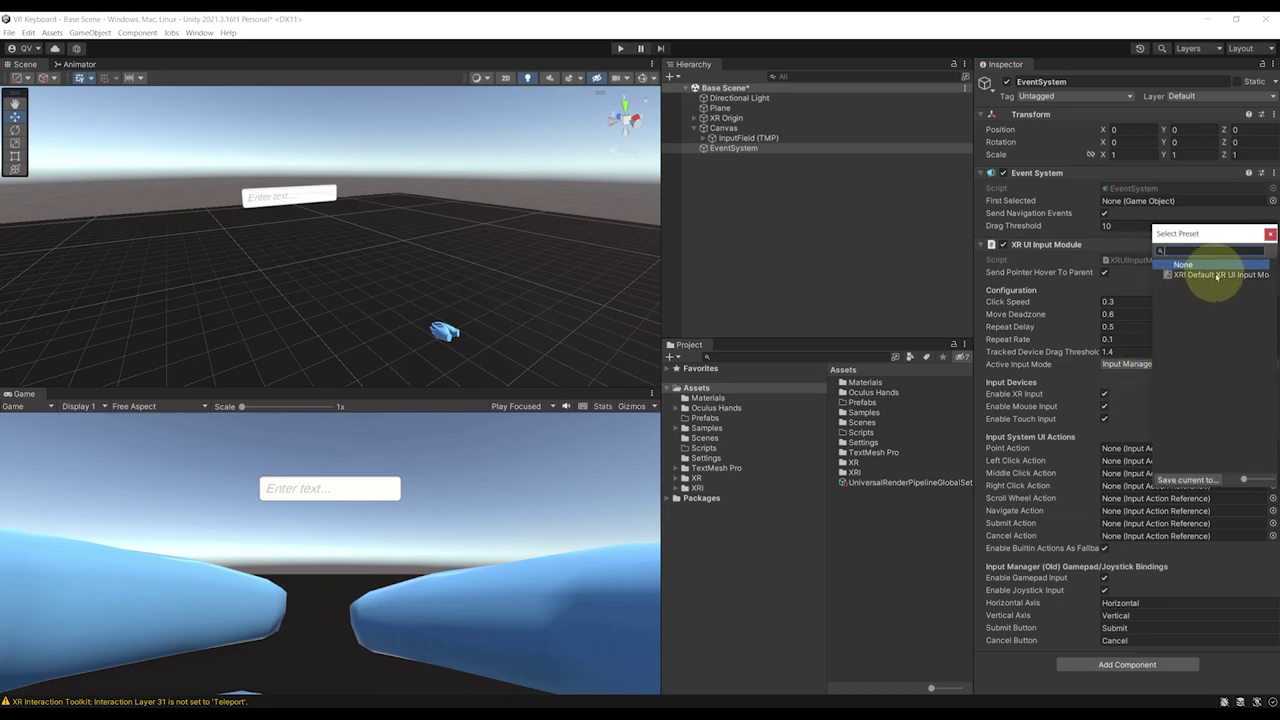
pyautogui.click(1213, 274)
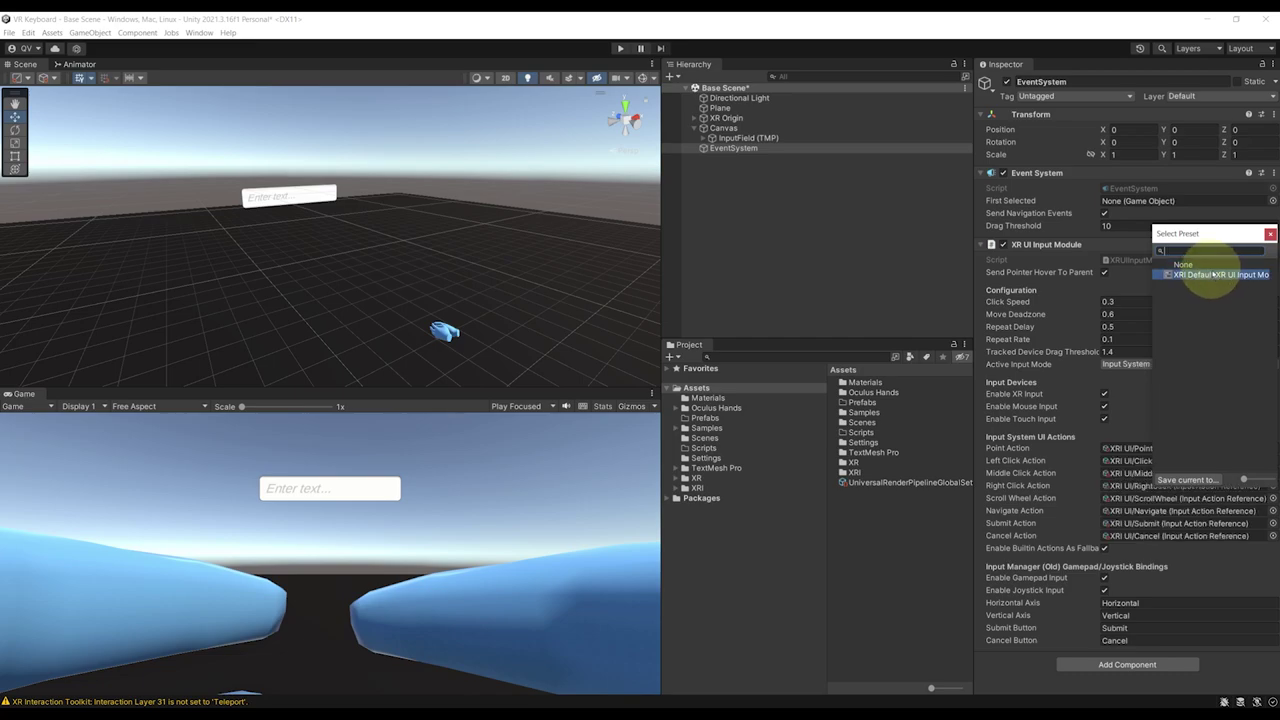
pyautogui.doubleClick(1215, 274)
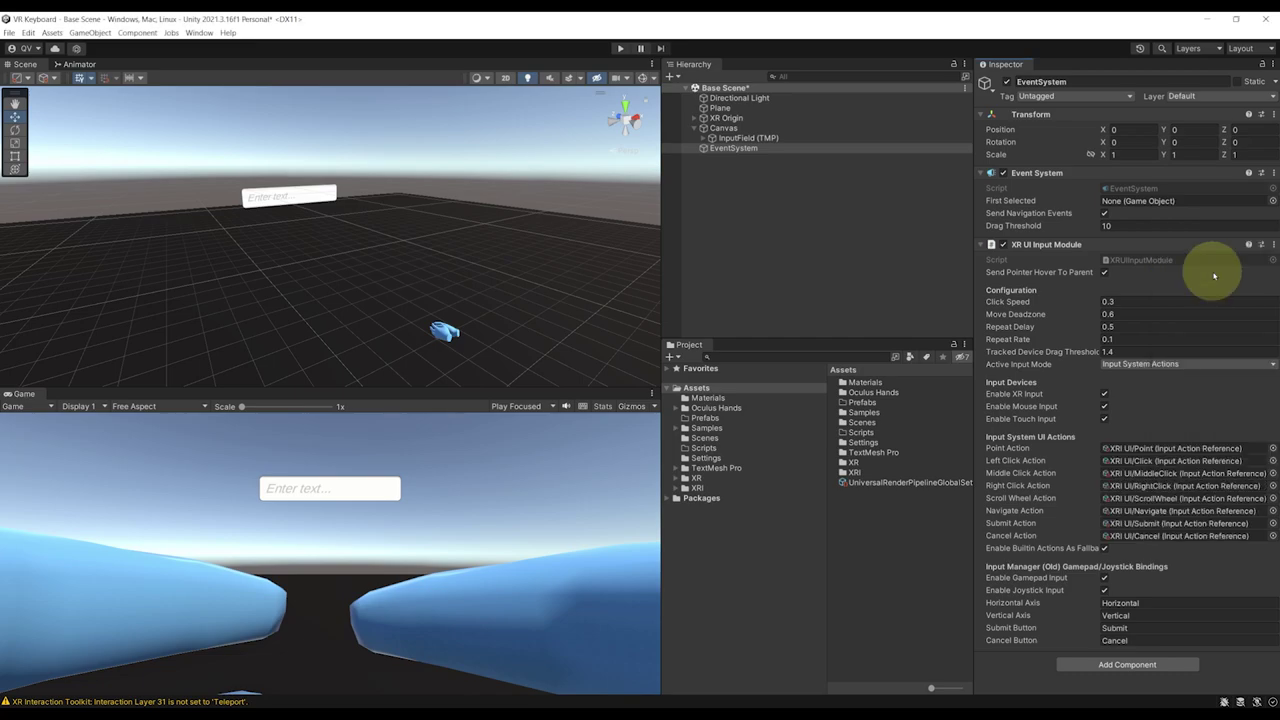
pyautogui.hotkey('ctrl', 's')
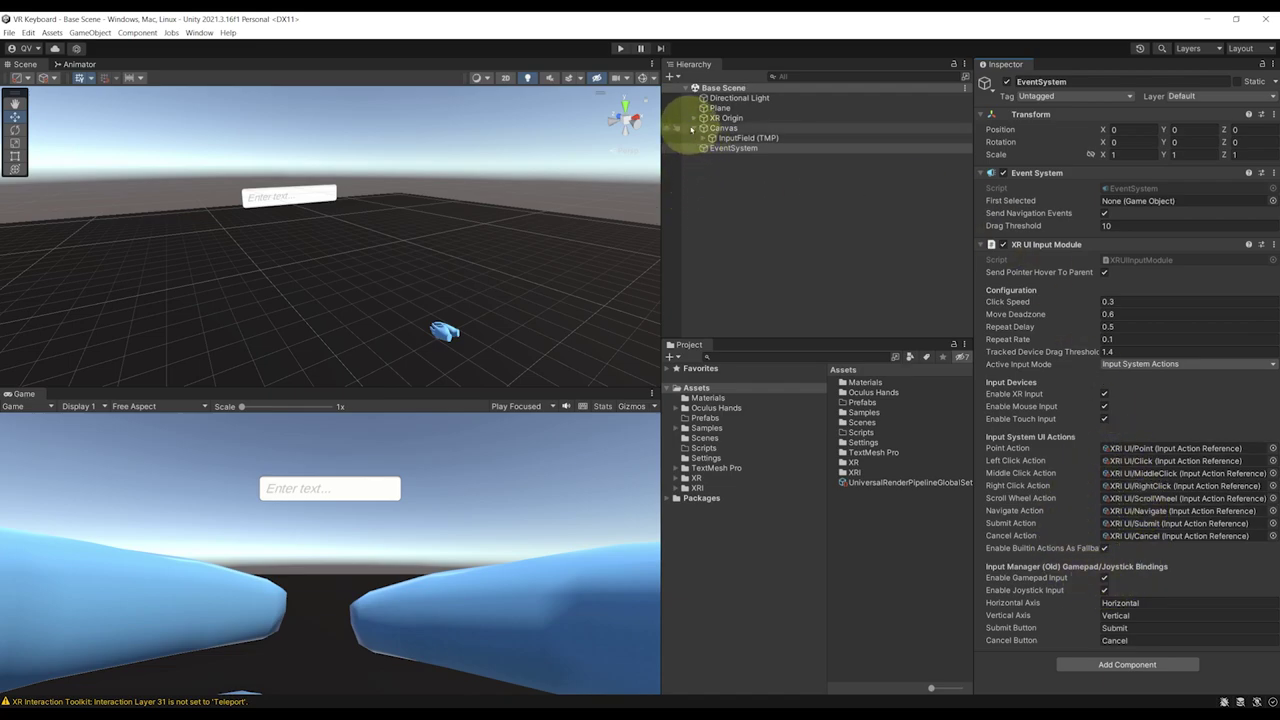
pyautogui.click(694, 128)
pyautogui.moveTo(596, 178); pyautogui.dragTo(514, 163, button='right')
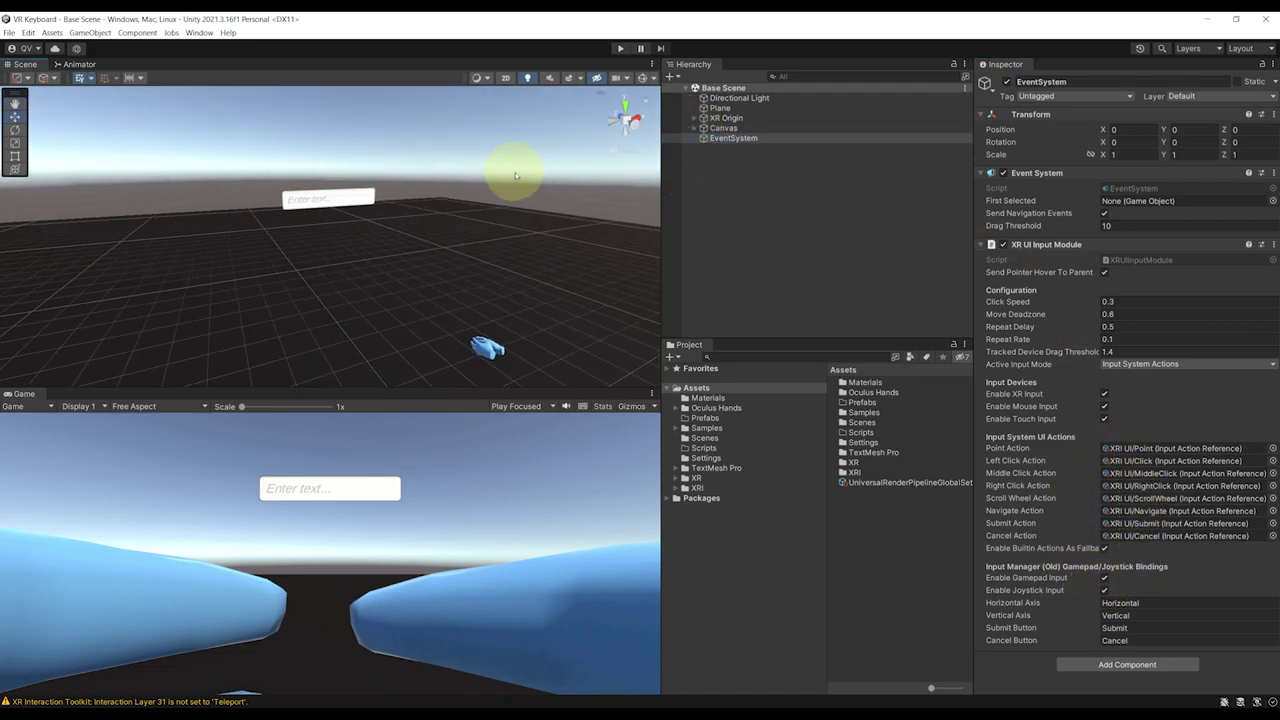
# Step: Enter Play mode and type Hello! into the floating world-space input field
pyautogui.click(620, 48)
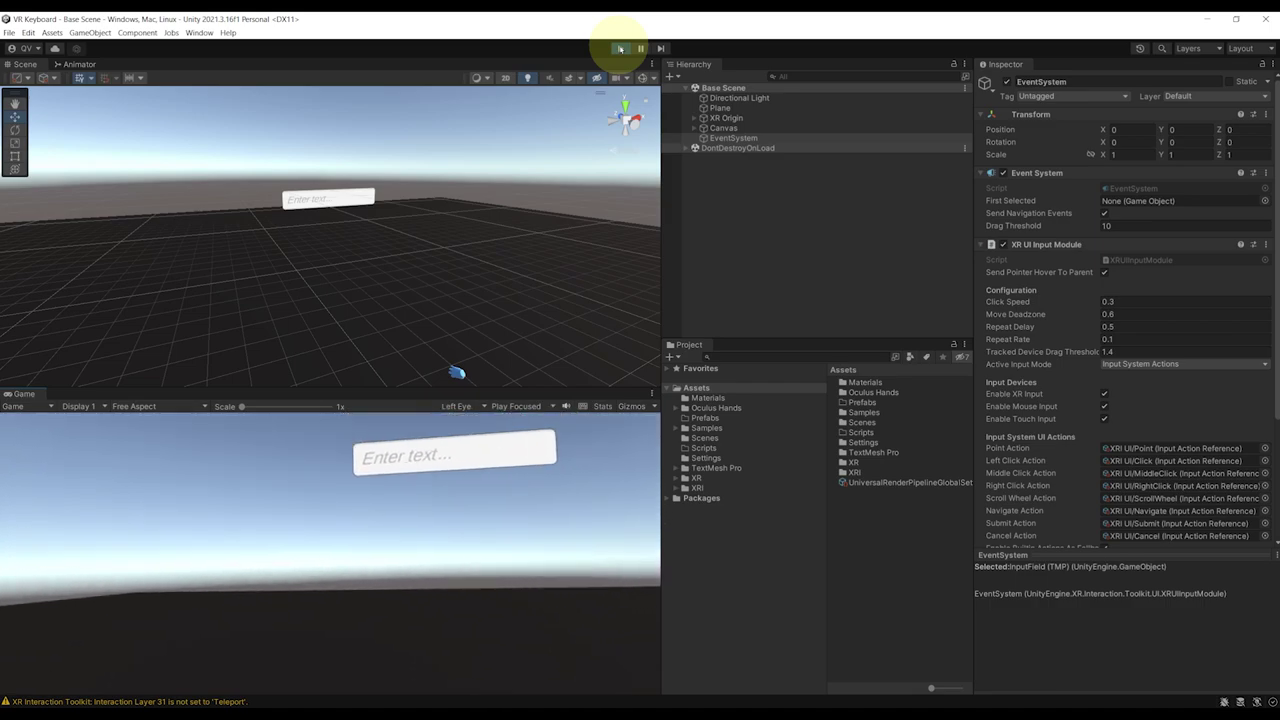
pyautogui.write('Hello!')
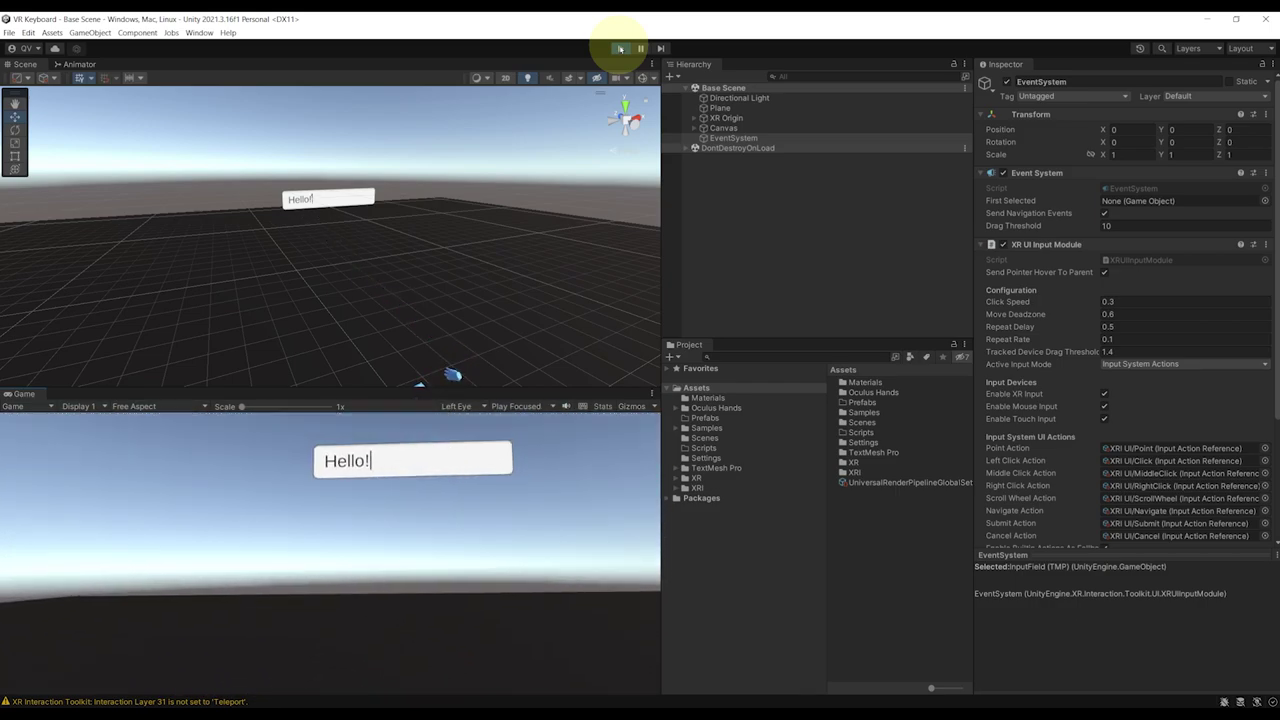
pyautogui.scroll(5, 440, 188)
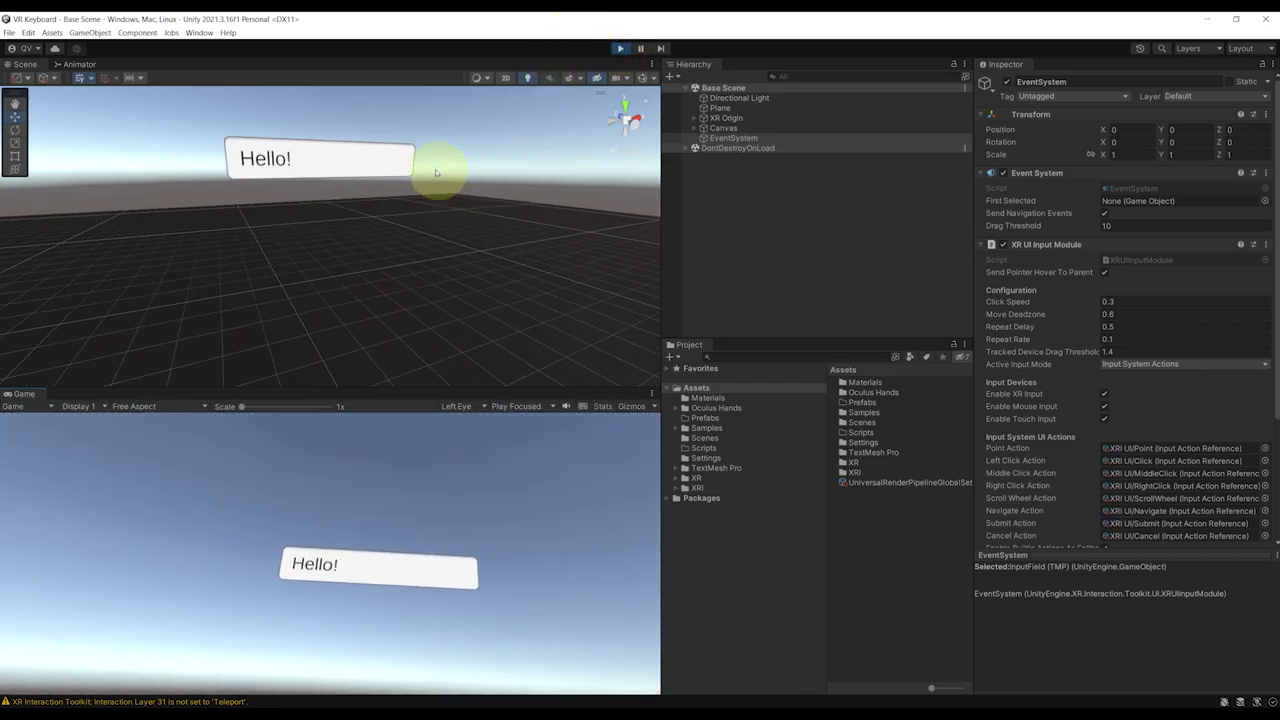
# Step: Create a Button - TextMeshPro under the Canvas and move it below the Hello! field
pyautogui.click(693, 128)
pyautogui.click(718, 128)
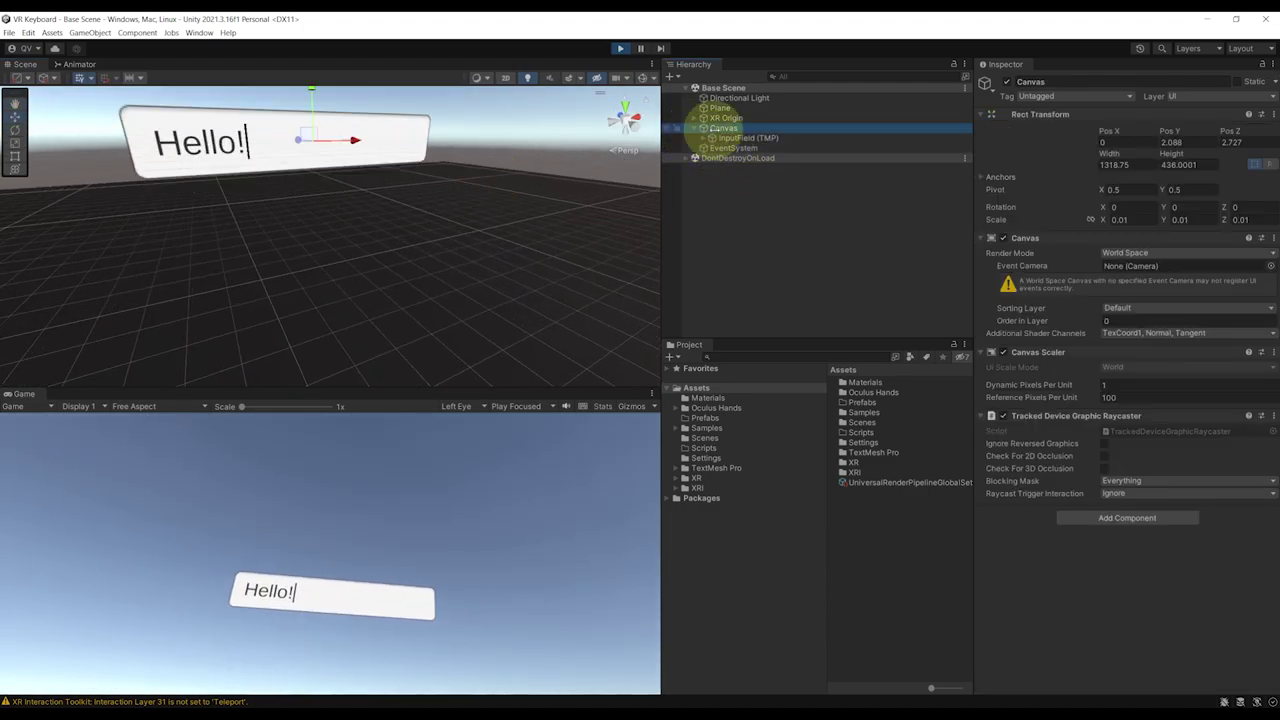
pyautogui.rightClick(720, 128)
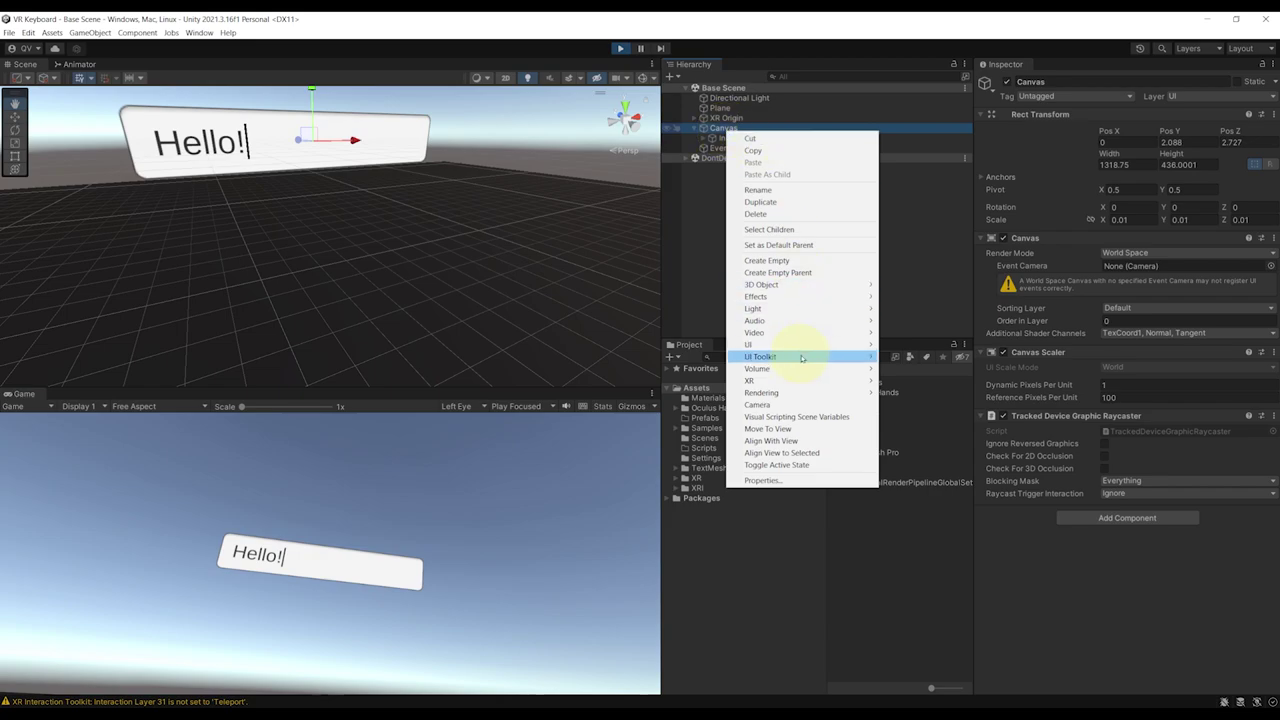
pyautogui.moveTo(794, 345)
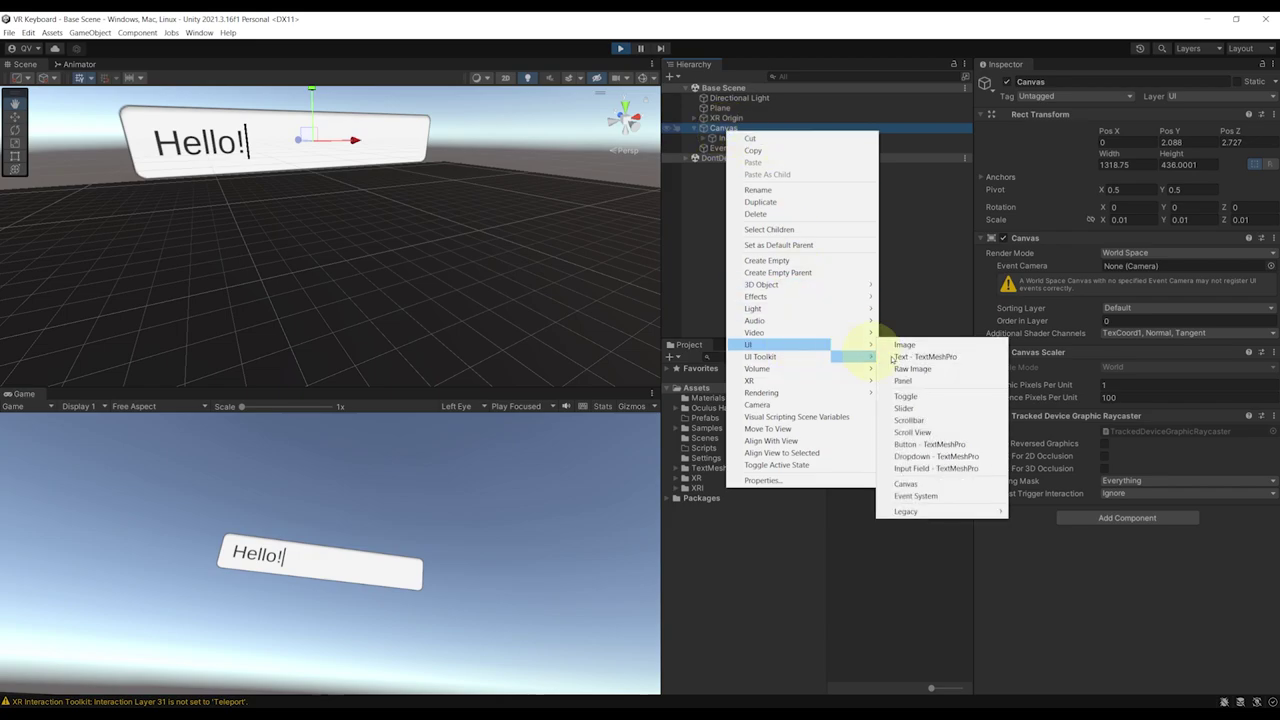
pyautogui.click(930, 444)
pyautogui.moveTo(397, 251); pyautogui.dragTo(391, 160, button='right')
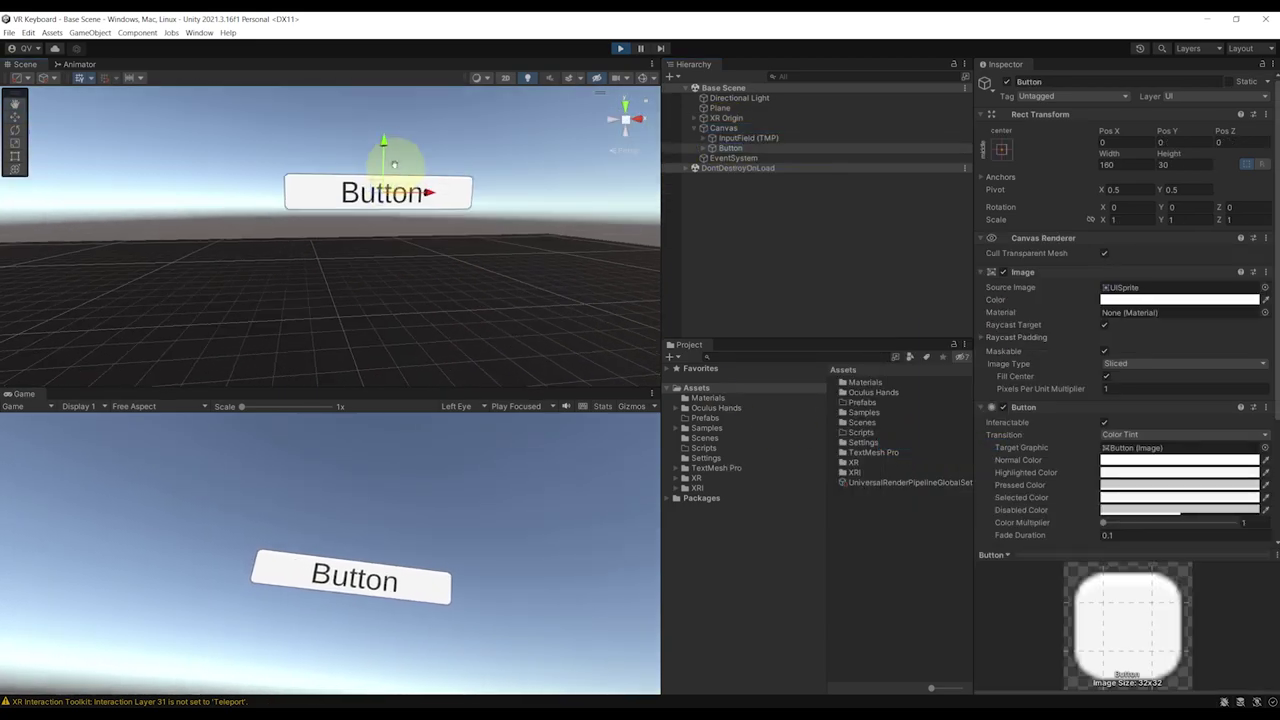
pyautogui.moveTo(380, 137); pyautogui.dragTo(386, 186)
# Step: Change the button's Text (TMP) label to Q
pyautogui.click(729, 148)
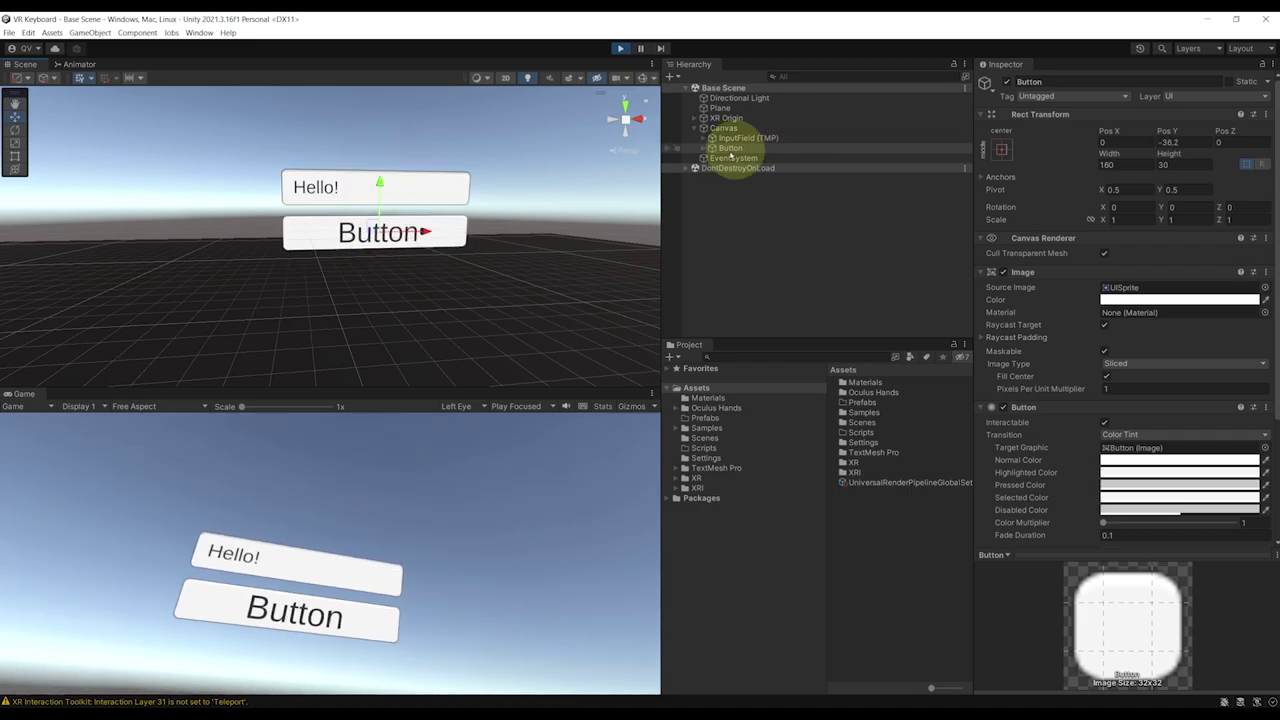
pyautogui.click(703, 148)
pyautogui.click(740, 158)
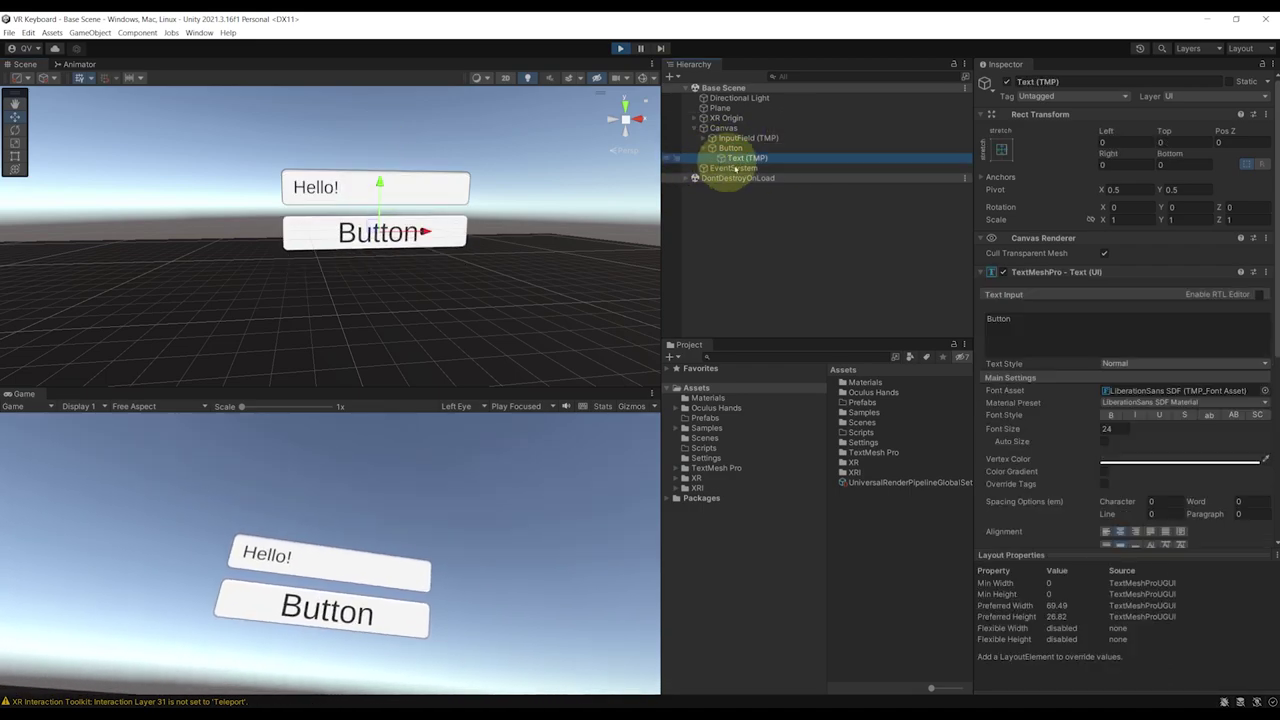
pyautogui.doubleClick(1040, 322)
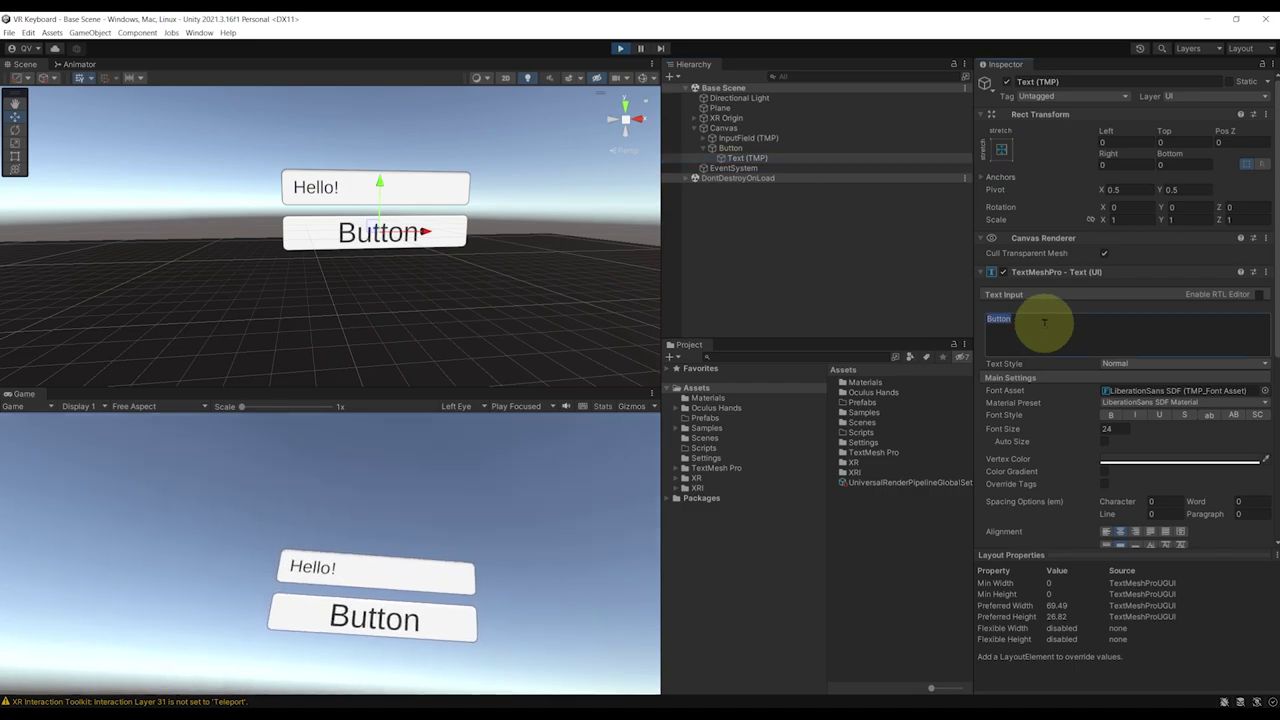
pyautogui.write('Q')
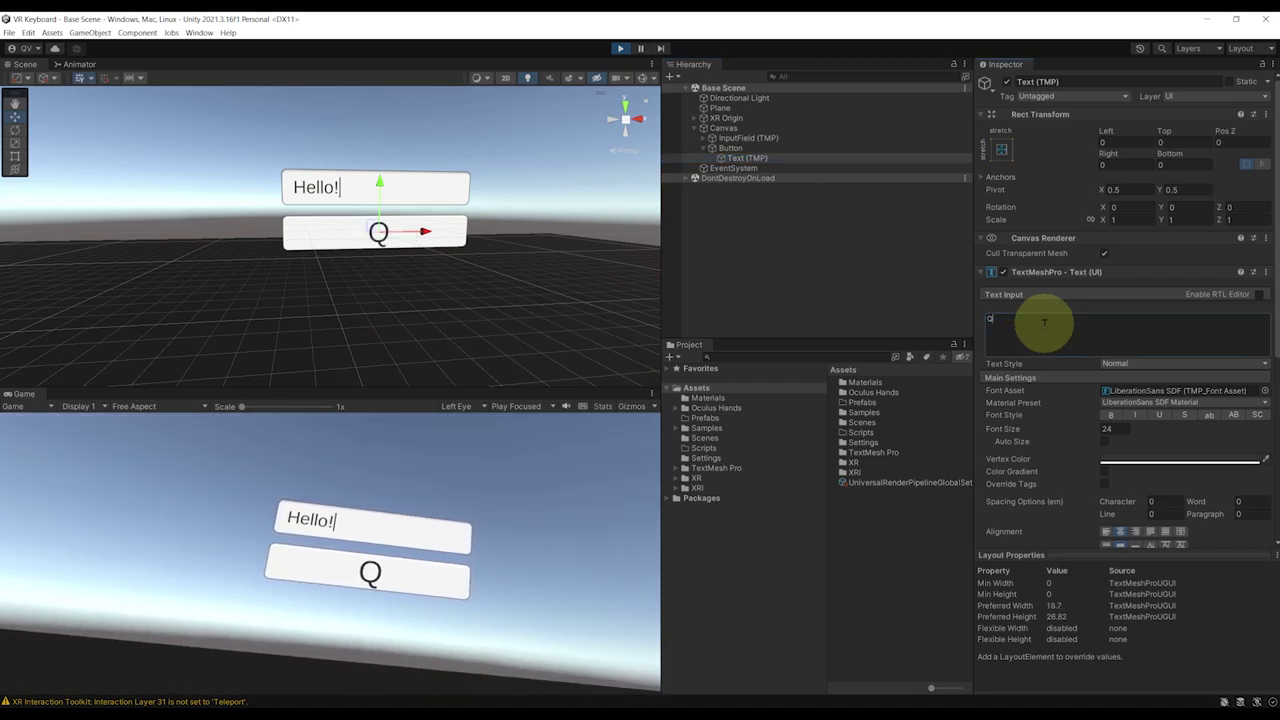
pyautogui.click(729, 148)
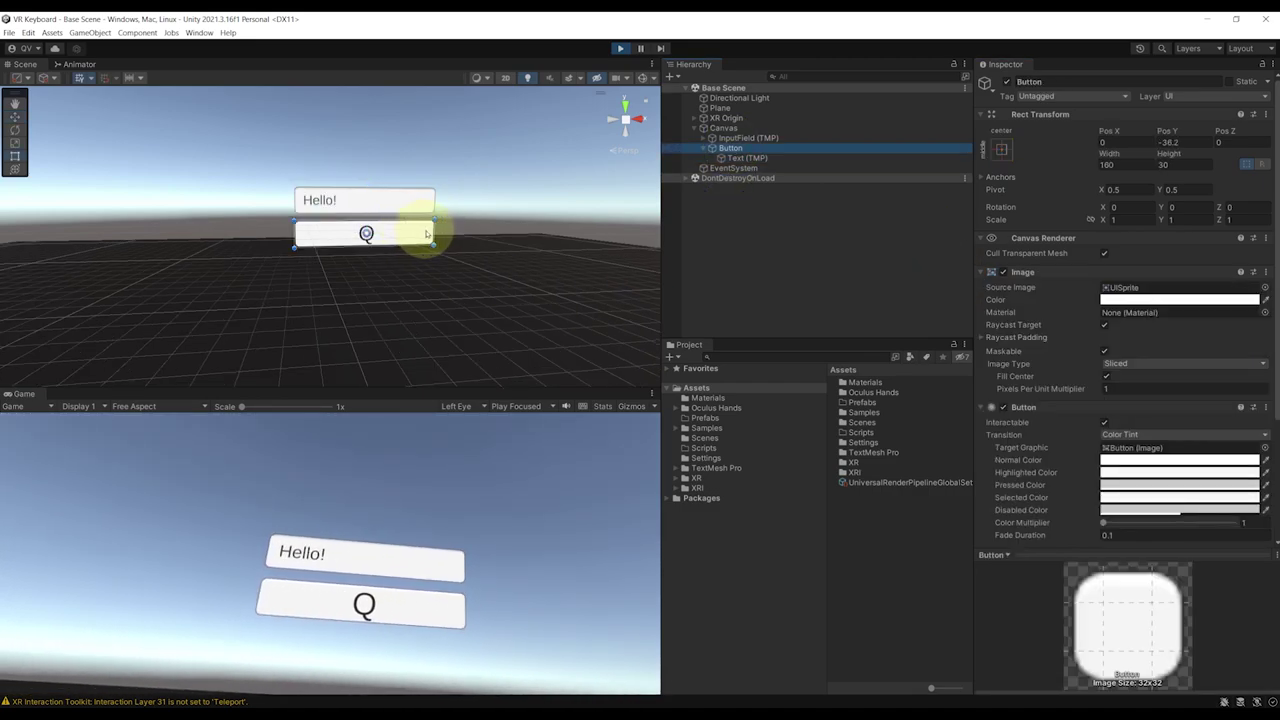
# Step: Narrow the Q button, duplicate it into two rows of Q keys, then stop Play mode
pyautogui.moveTo(432, 230); pyautogui.dragTo(240, 215)
pyautogui.hotkey('ctrl', 'd')
pyautogui.hotkey('ctrl', 'd')
pyautogui.hotkey('ctrl', 'd')
pyautogui.hotkey('ctrl', 'd')
pyautogui.hotkey('ctrl', 'd')
pyautogui.hotkey('ctrl', 'd')
pyautogui.moveTo(262, 245); pyautogui.dragTo(262, 232)
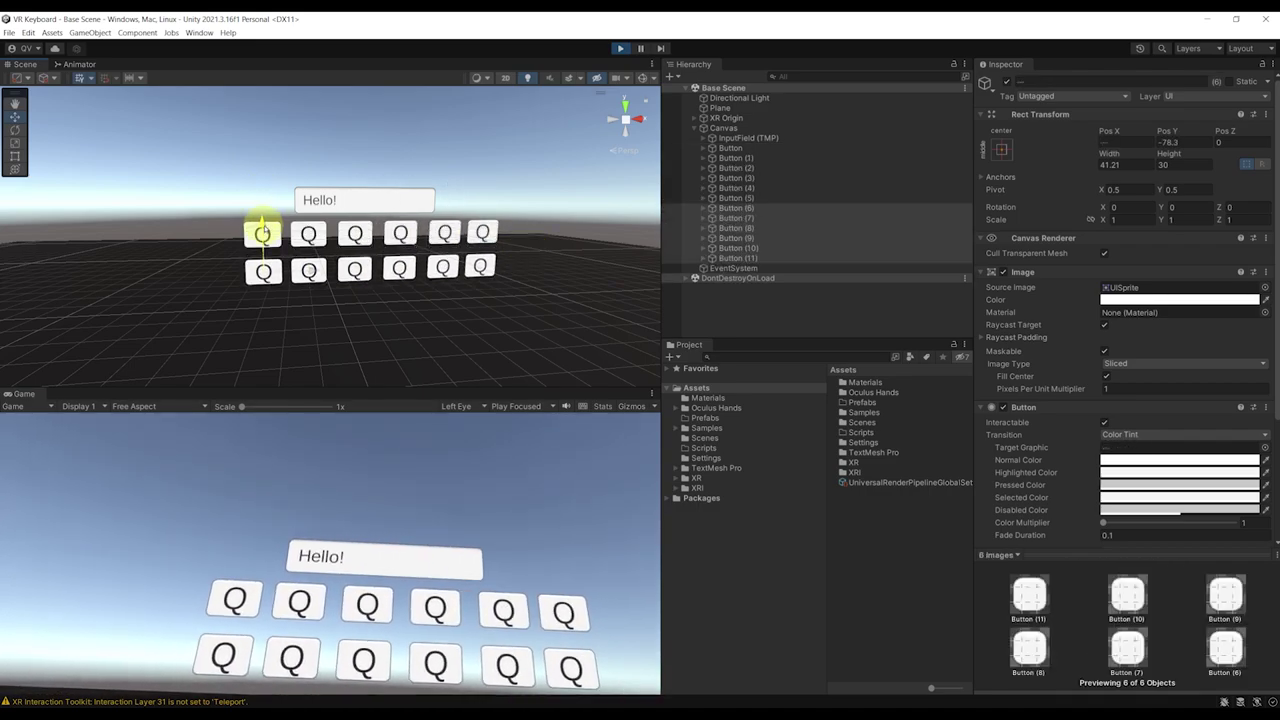
pyautogui.scroll(6, 330, 210)
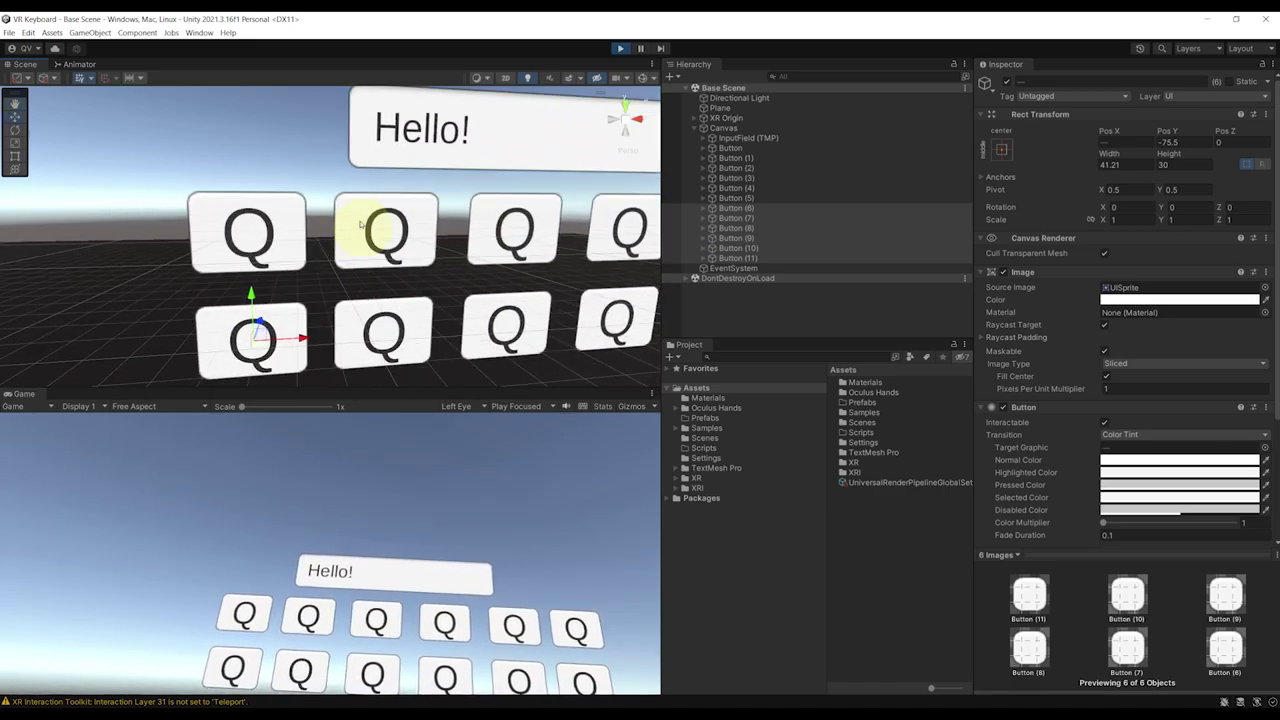
pyautogui.scroll(-3, 297, 262)
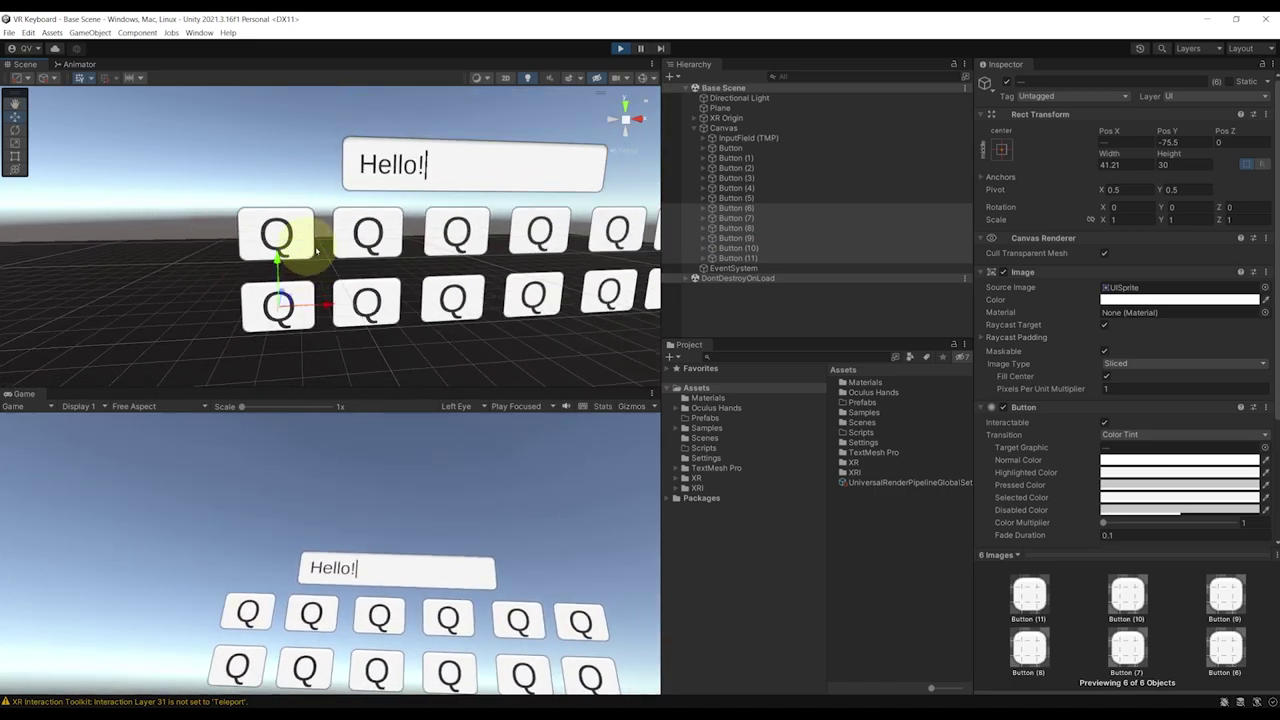
pyautogui.scroll(-4, 485, 195)
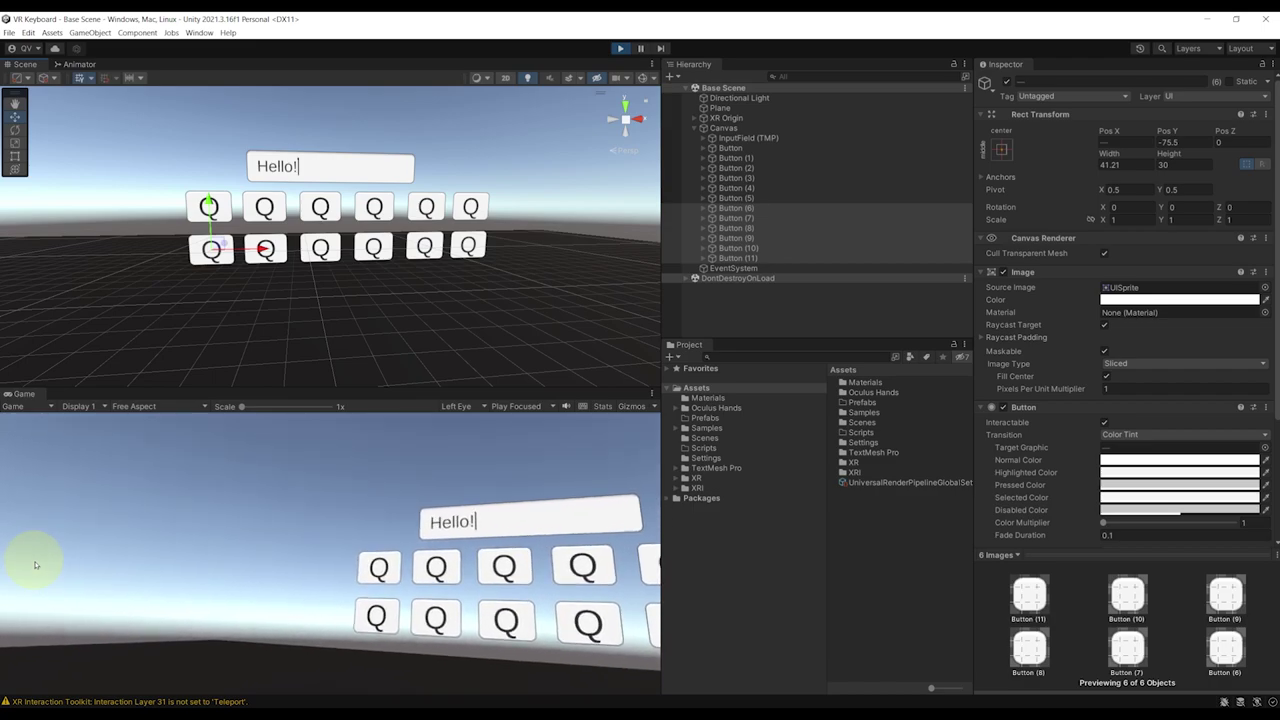
pyautogui.hotkey('ctrl', 'p')
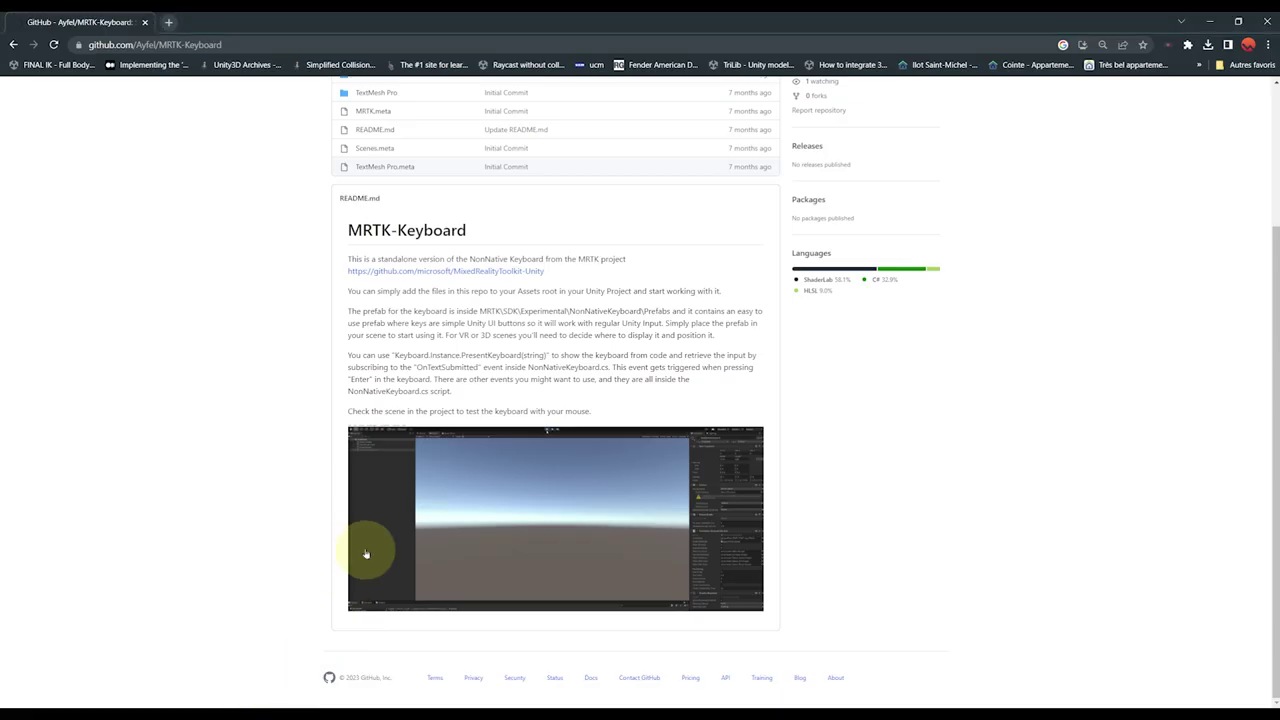
# Step: Read through the MRTK-Keyboard README, then download the repository via Code > Download ZIP
pyautogui.scroll(3, 330, 425)
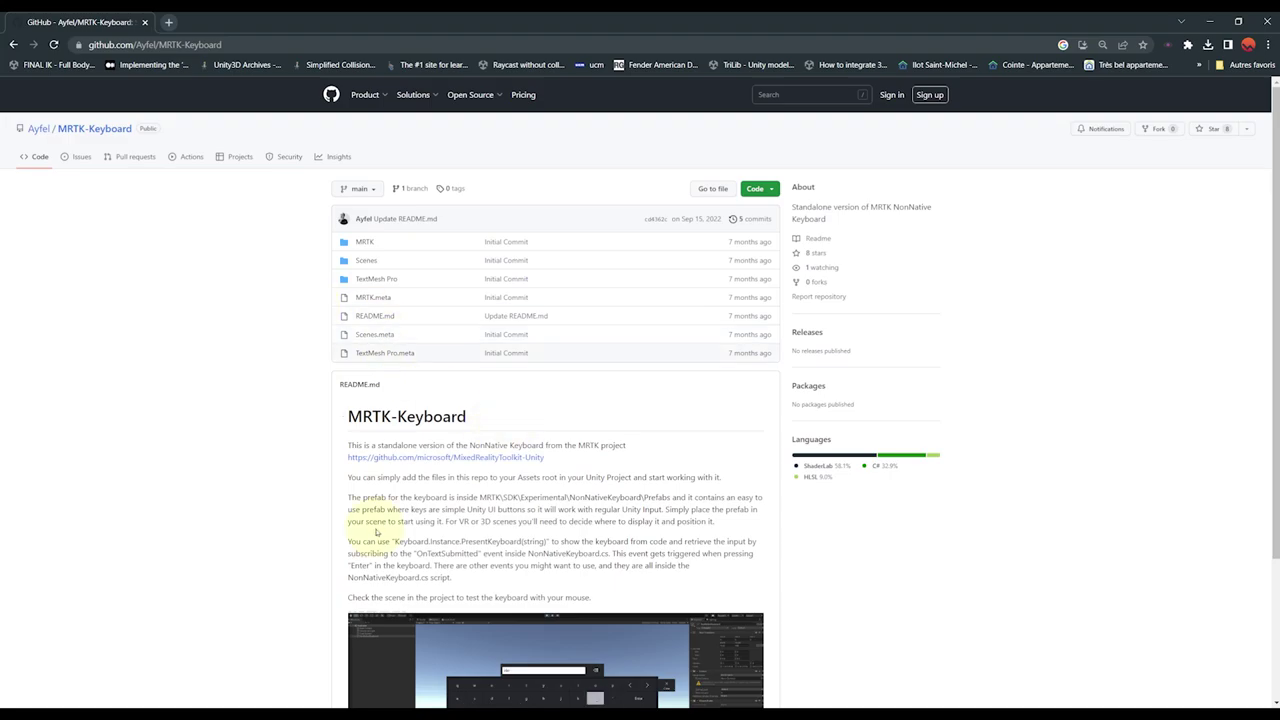
pyautogui.scroll(-2, 400, 540)
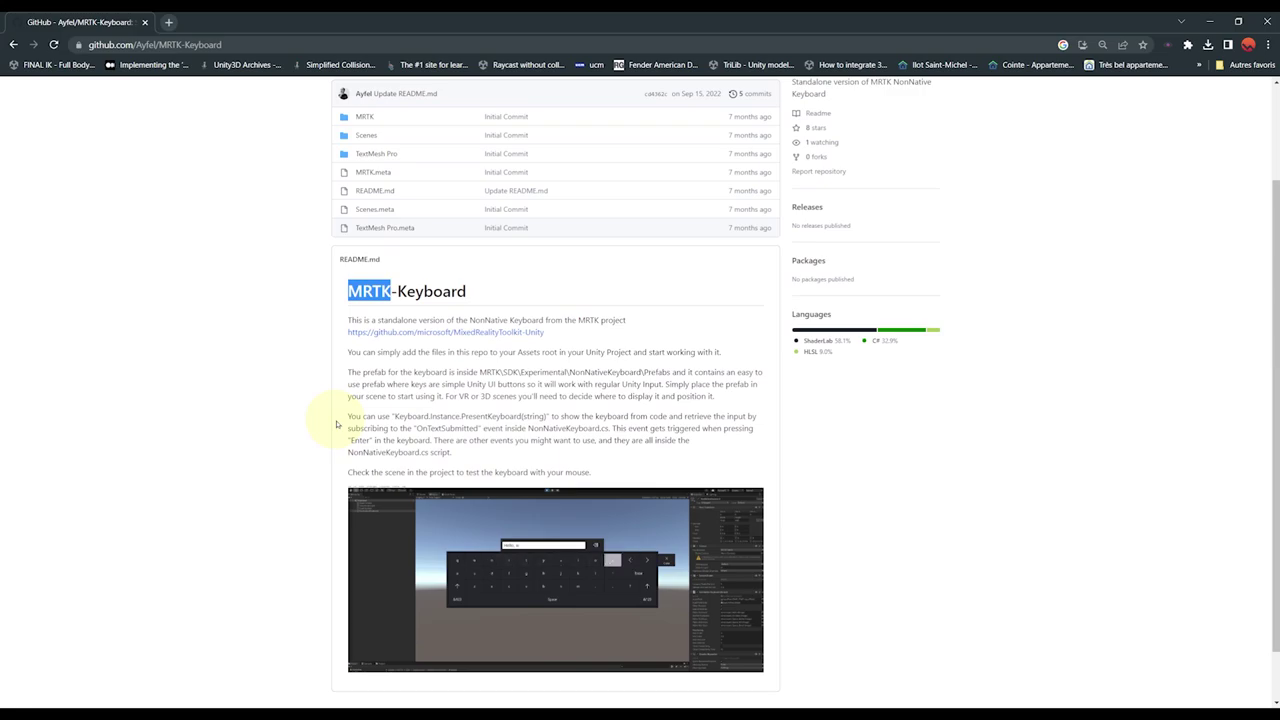
pyautogui.scroll(1, 345, 432)
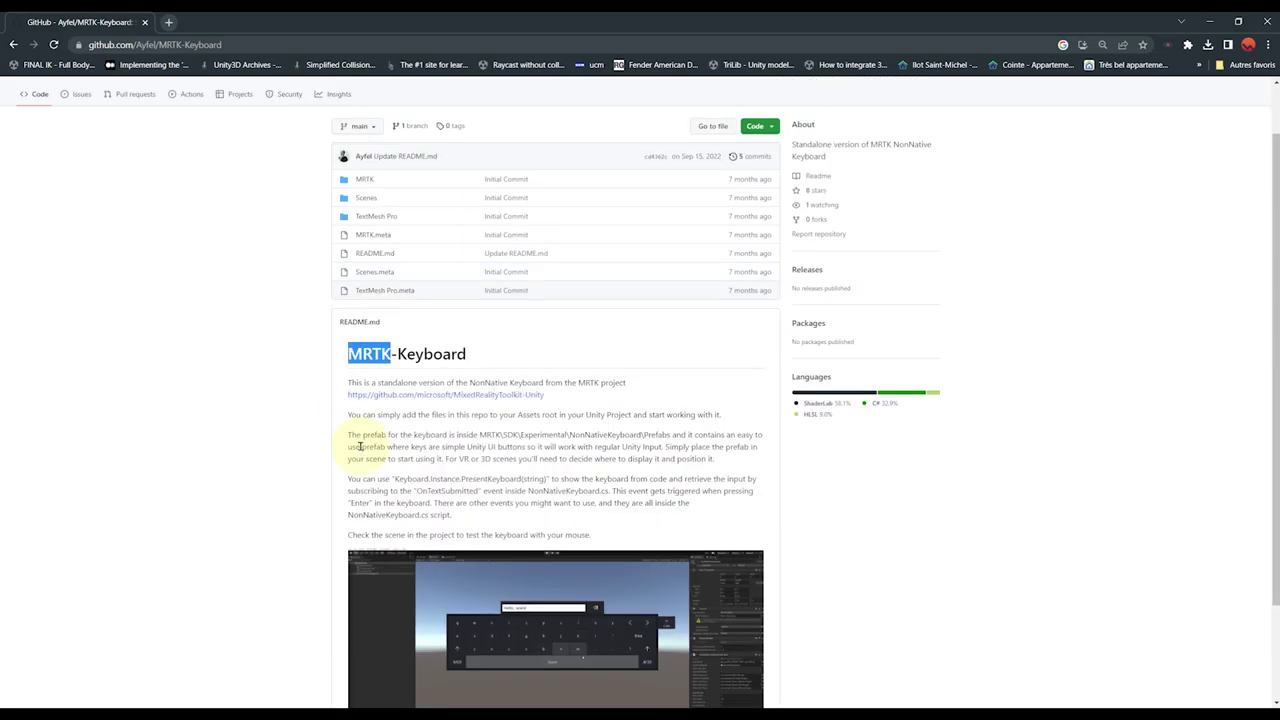
pyautogui.click(424, 458)
pyautogui.scroll(1, 400, 470)
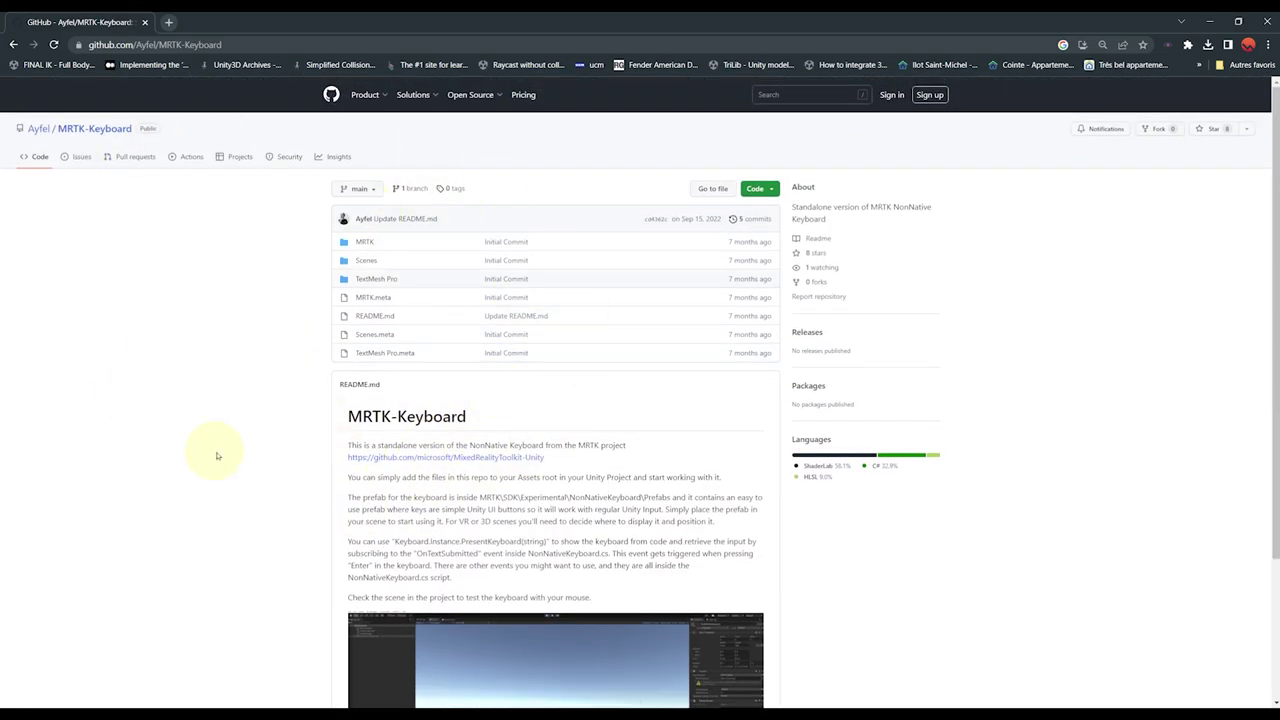
pyautogui.scroll(-3, 243, 386)
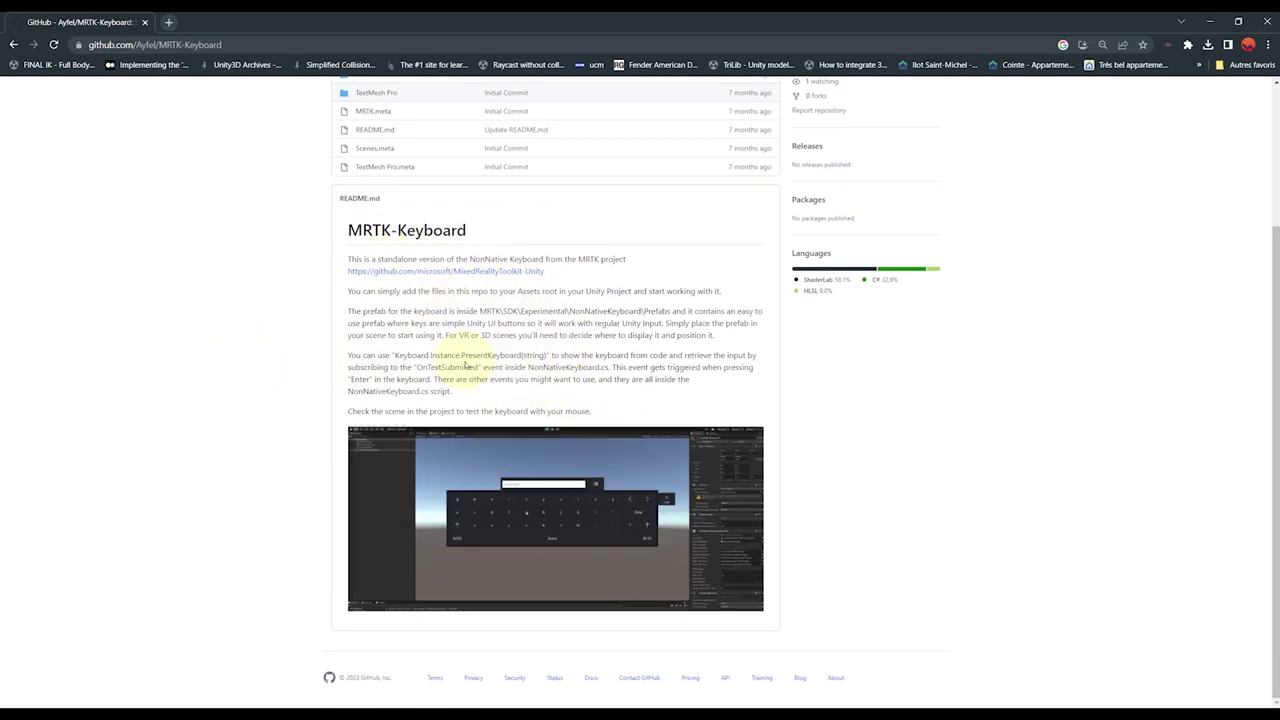
pyautogui.scroll(1, 519, 375)
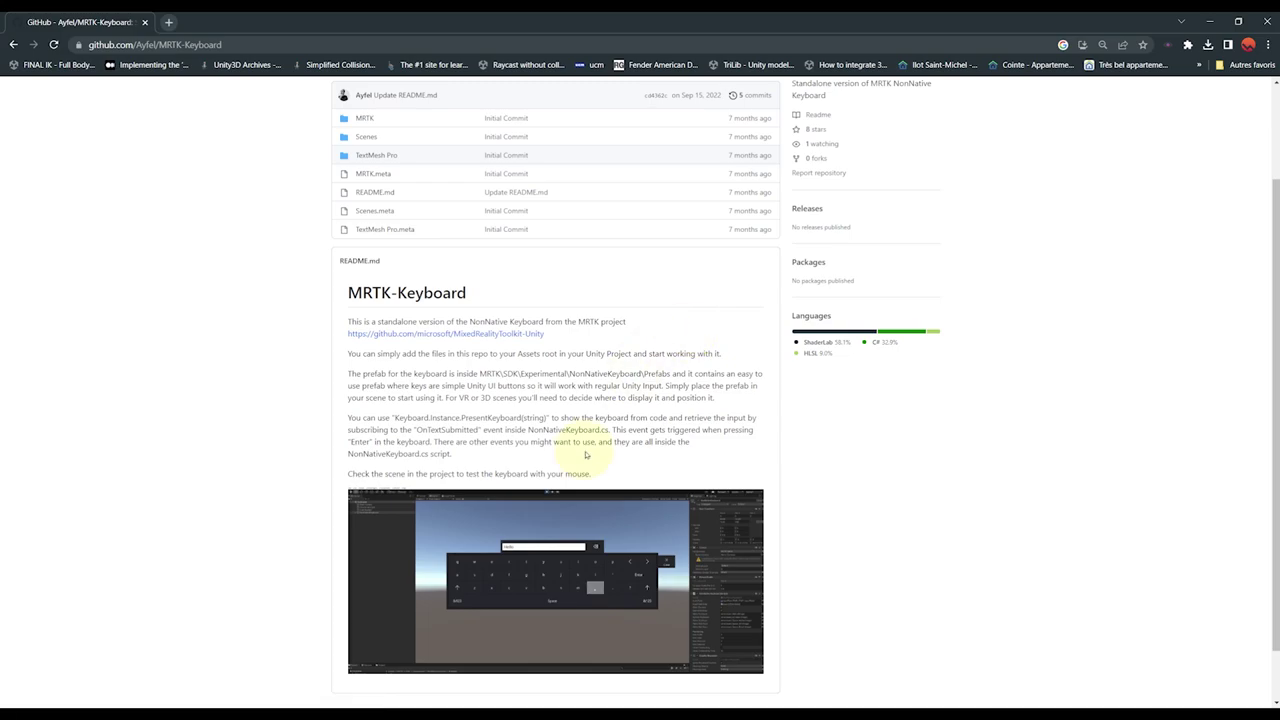
pyautogui.scroll(-1, 590, 472)
pyautogui.scroll(1, 590, 472)
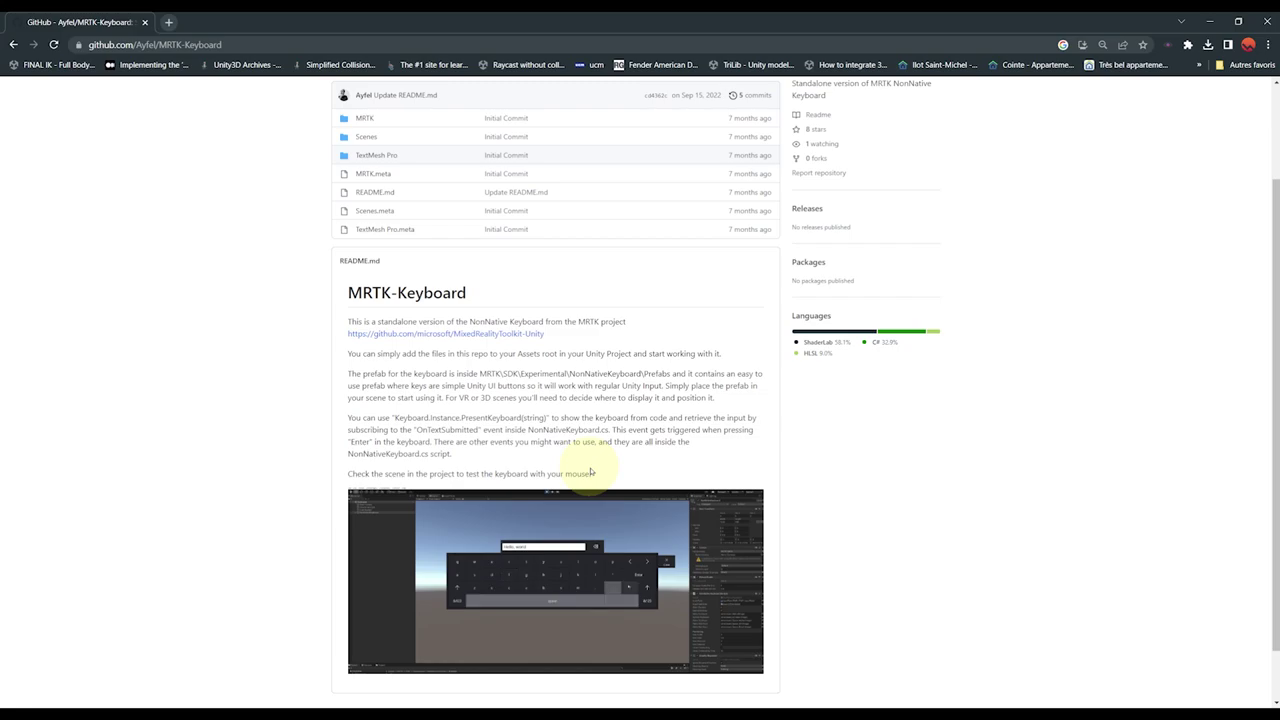
pyautogui.scroll(2, 661, 489)
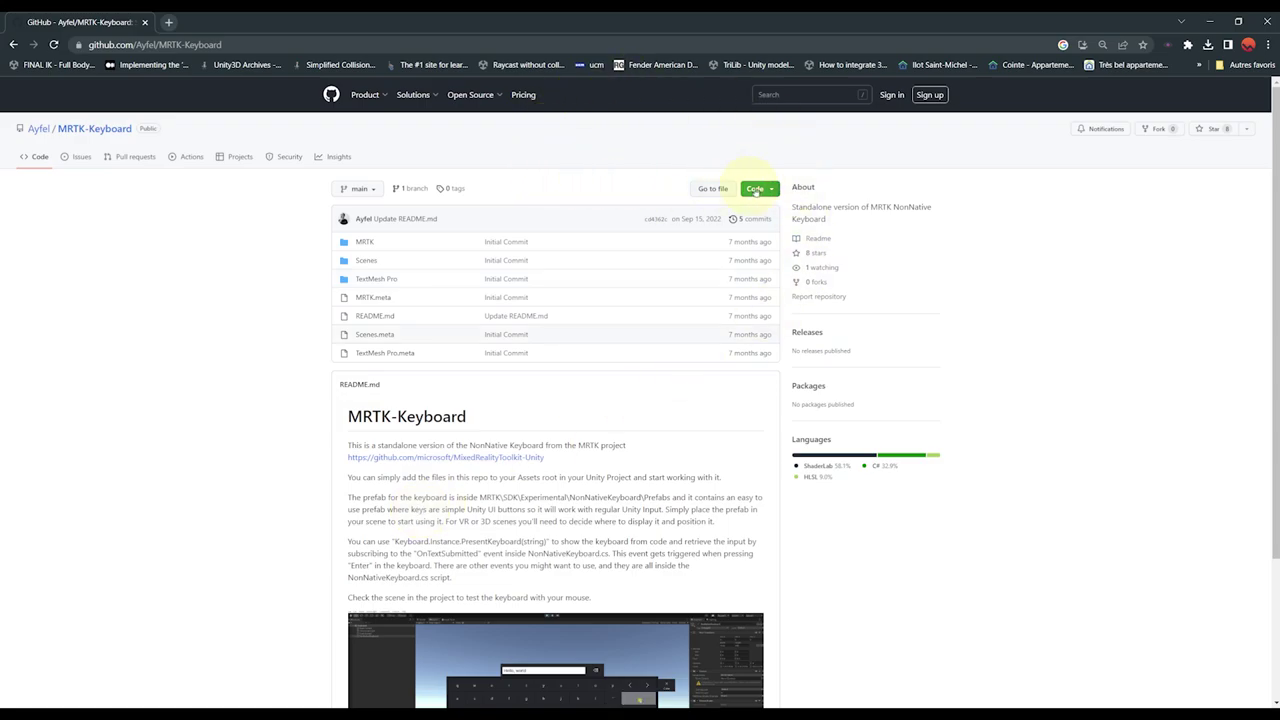
pyautogui.click(762, 190)
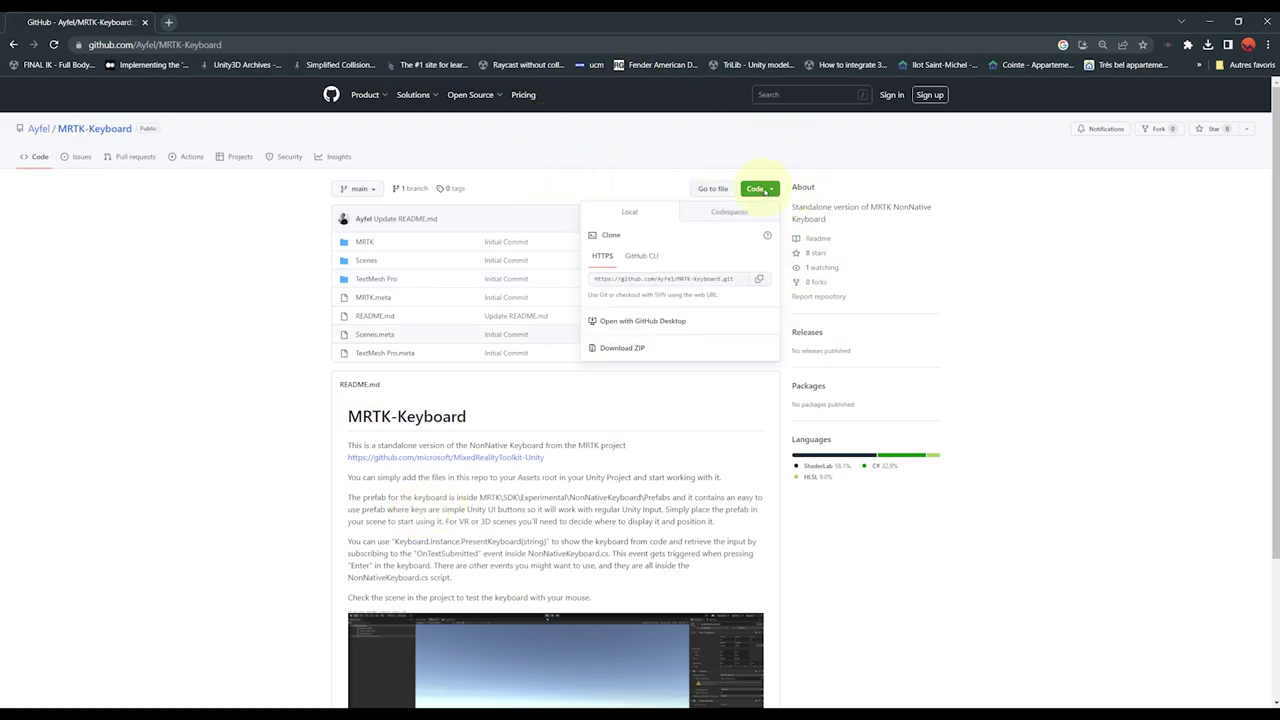
pyautogui.click(613, 350)
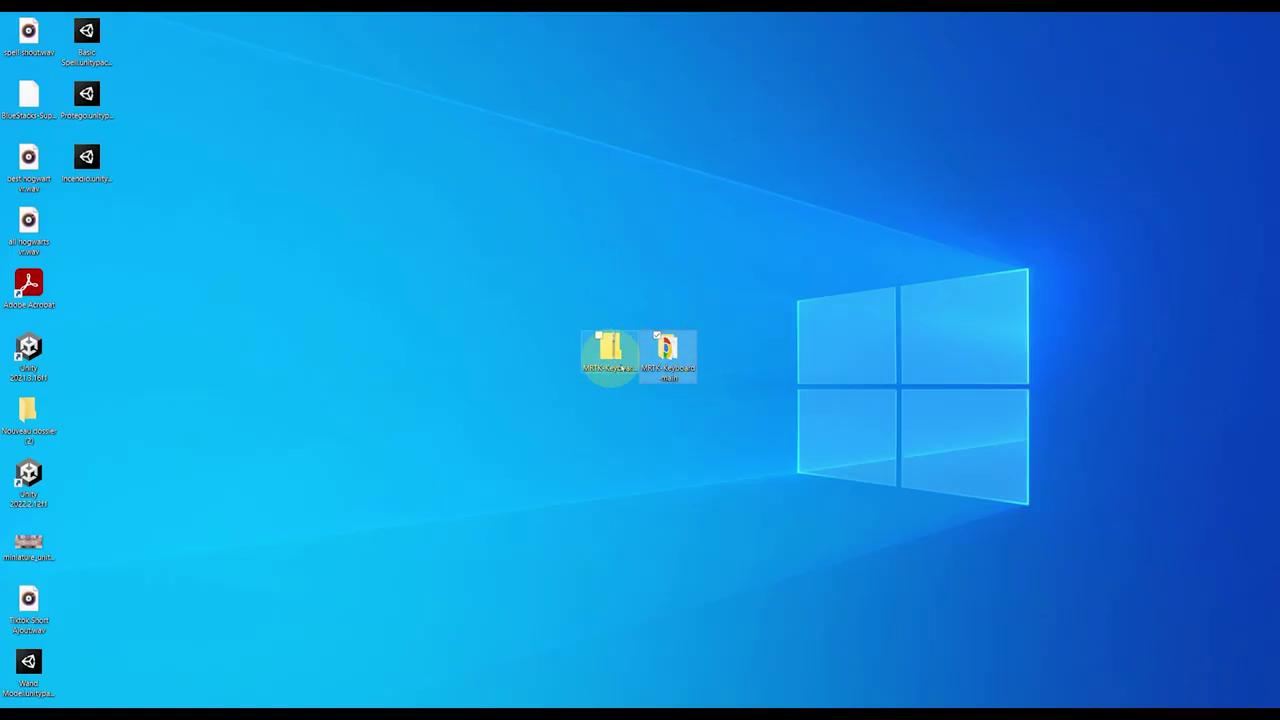
# Step: Delete the TextMesh Pro folder inside MRTK-Keyboard-main, then drag the package toward Unity
pyautogui.click(668, 352)
pyautogui.doubleClick(672, 360)
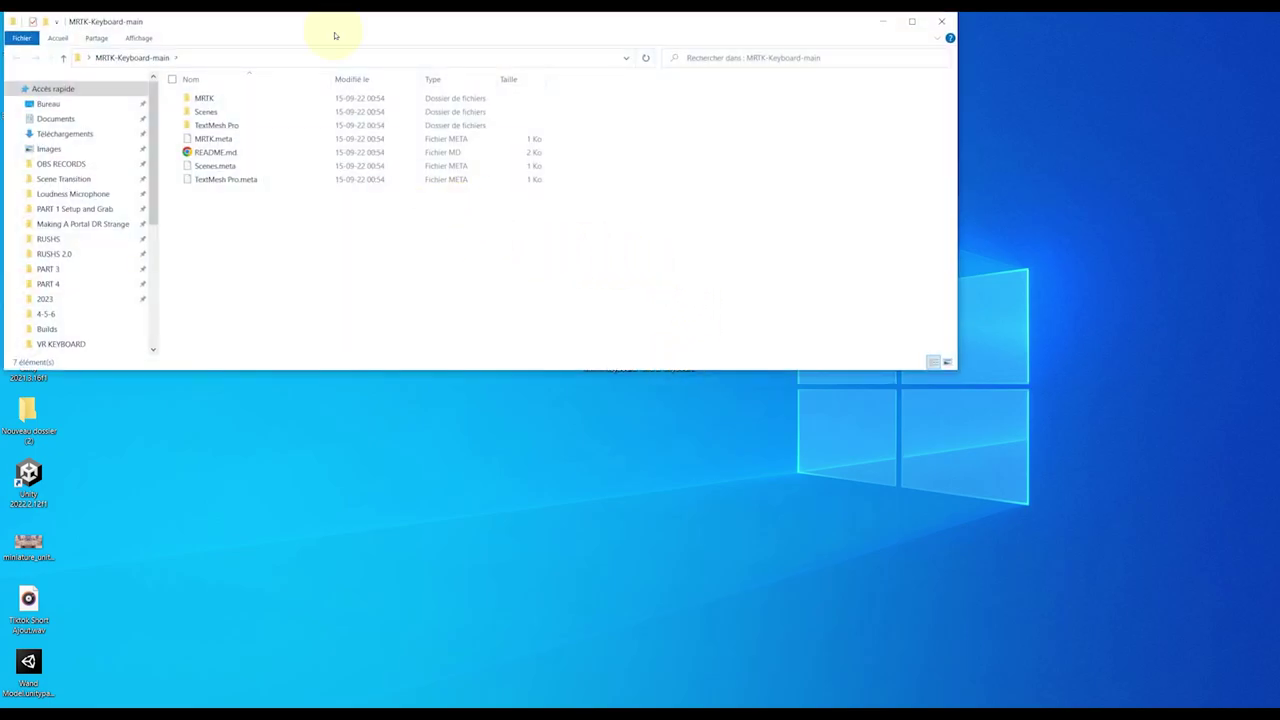
pyautogui.moveTo(335, 36); pyautogui.dragTo(486, 152)
pyautogui.click(374, 226)
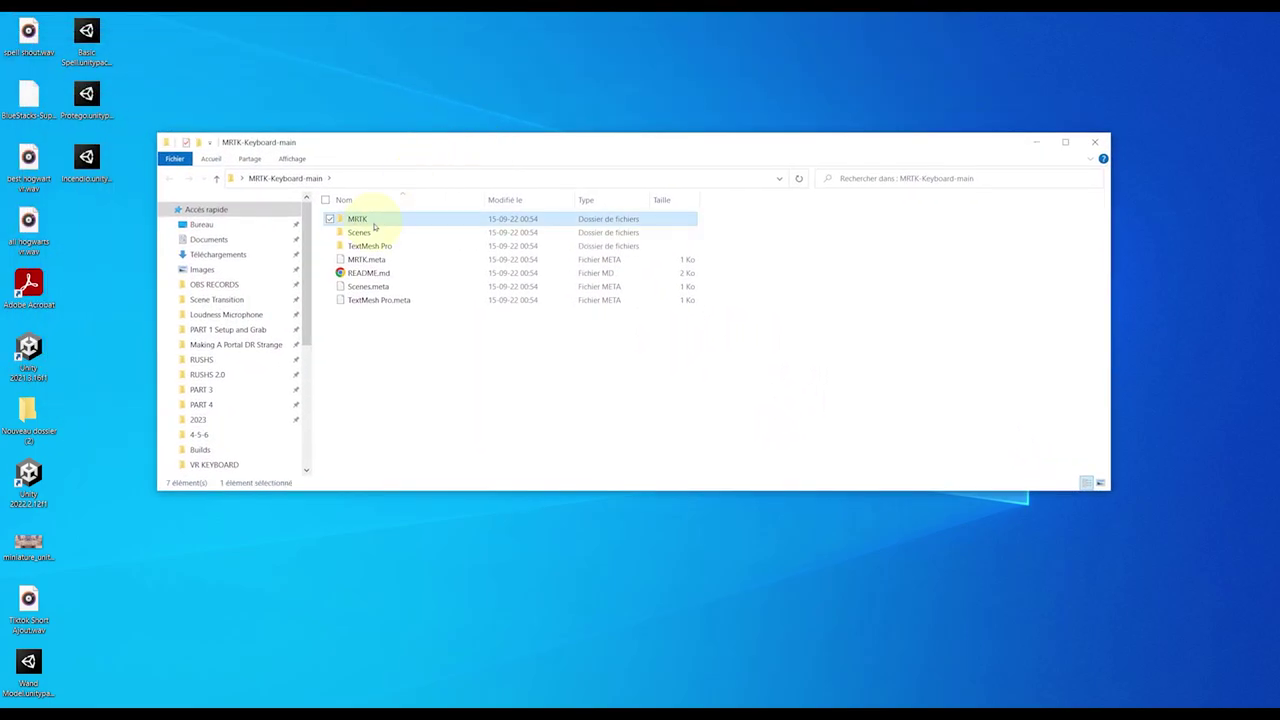
pyautogui.click(382, 233)
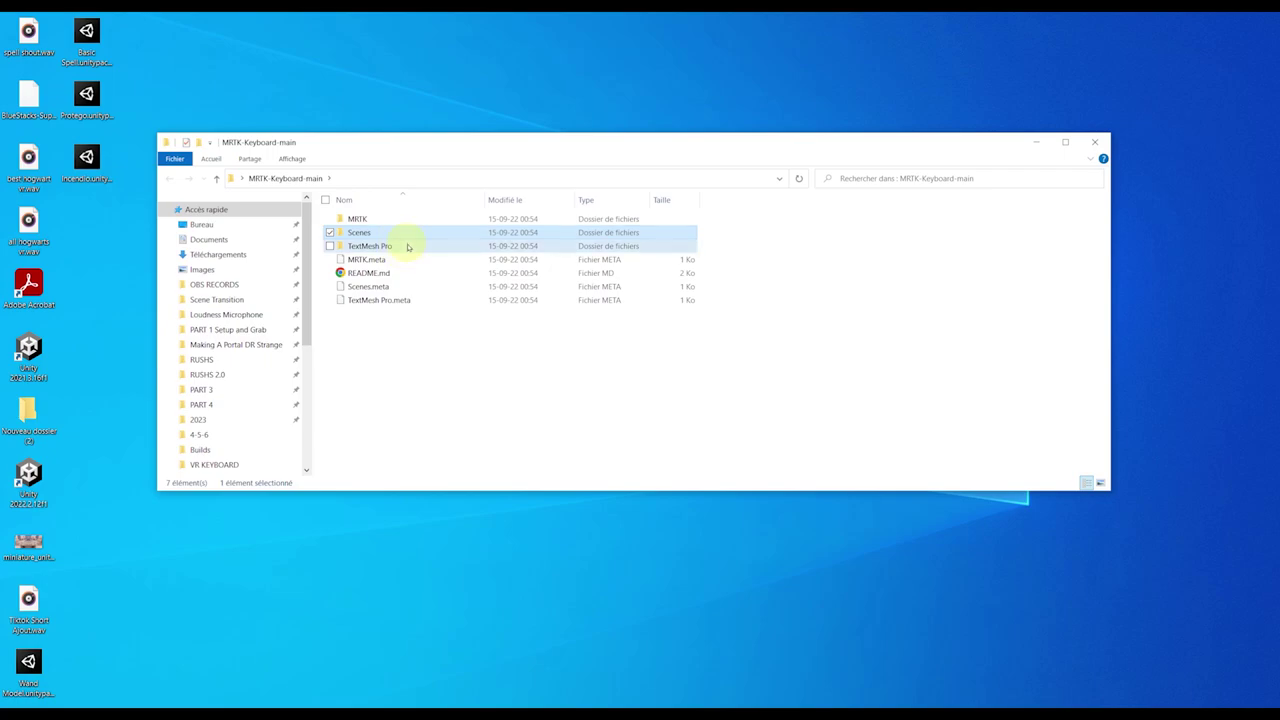
pyautogui.click(408, 247)
pyautogui.click(691, 358)
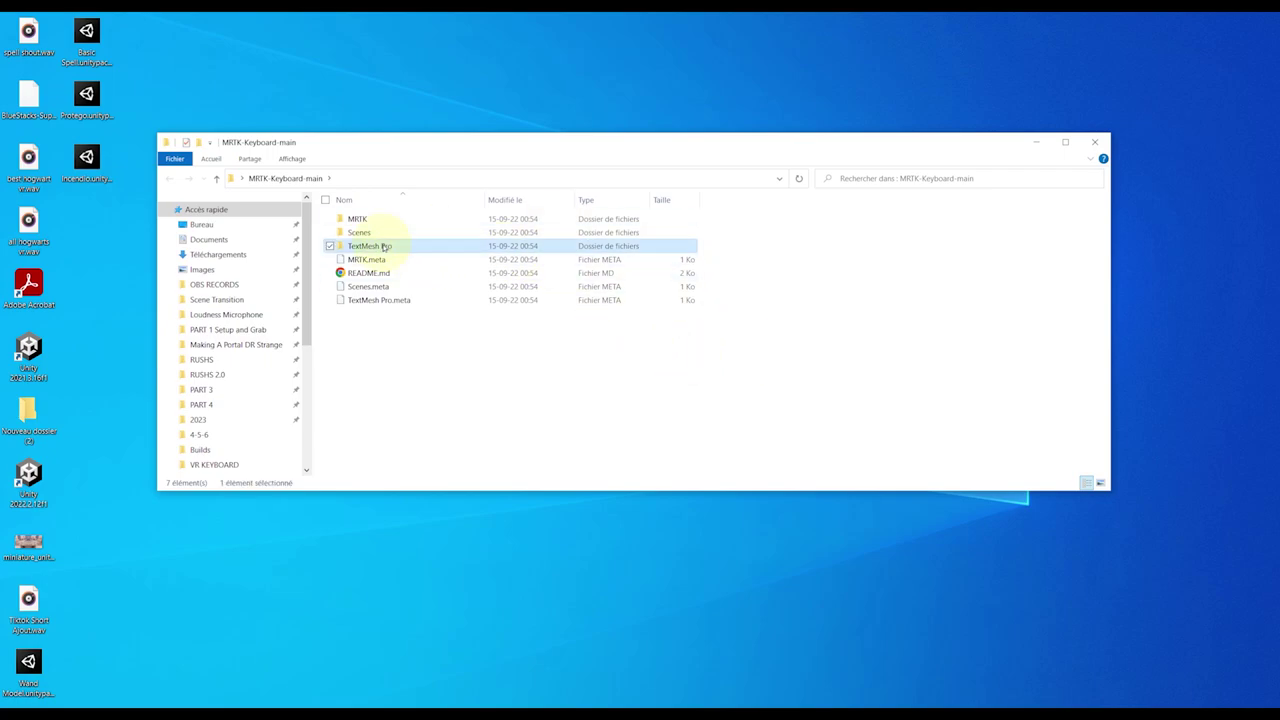
pyautogui.press('Delete')
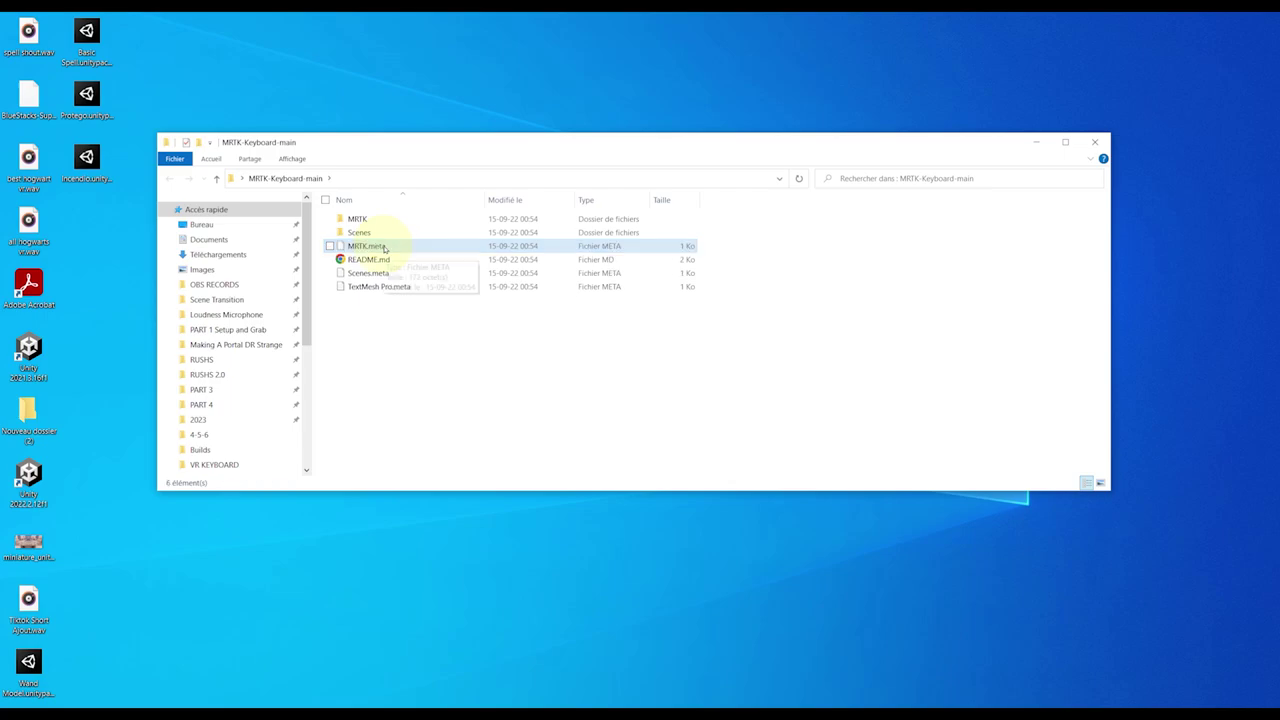
pyautogui.click(1036, 145)
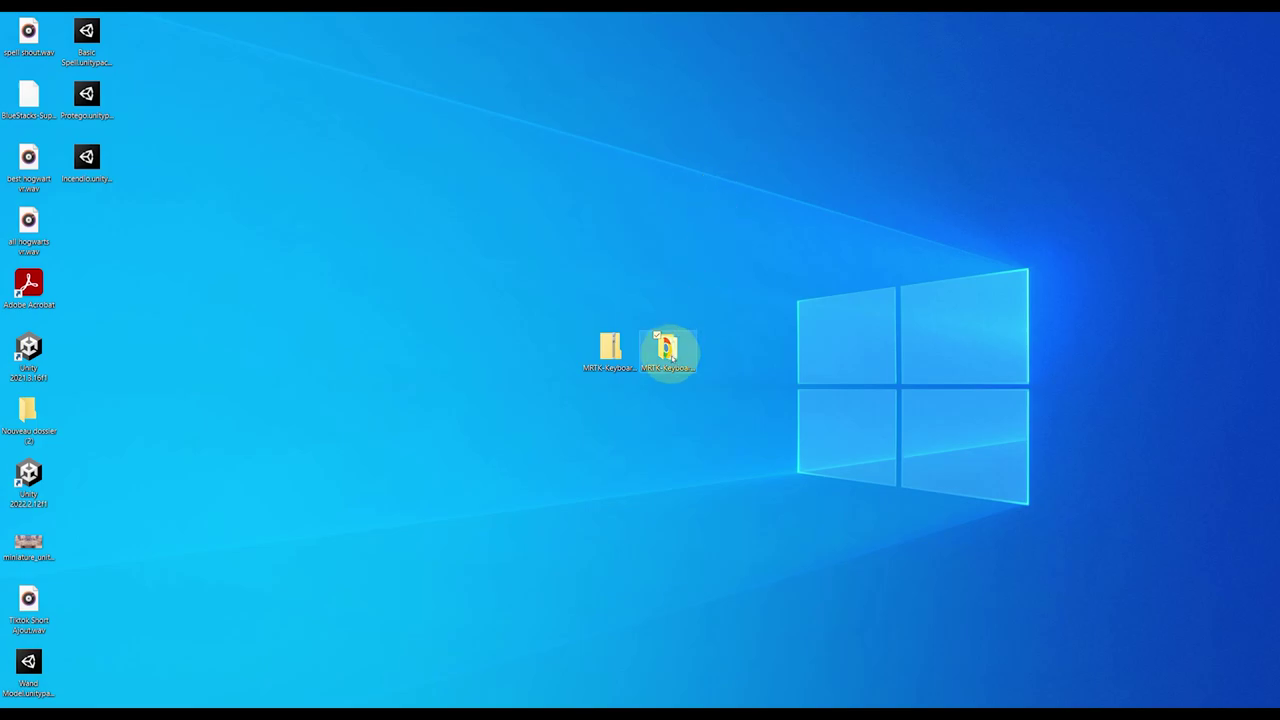
pyautogui.moveTo(670, 355); pyautogui.dragTo(506, 666)
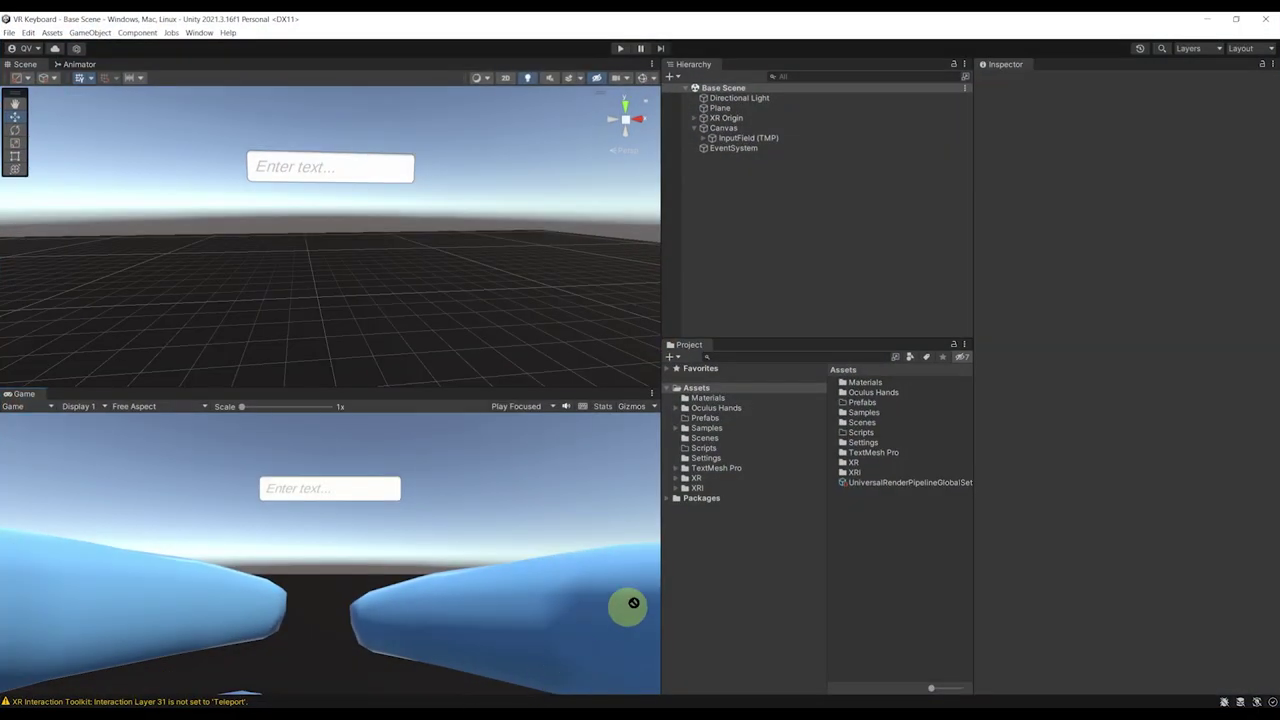
# Step: Import the MRTK-Keyboard-main folder into the project's Assets and show its contents
pyautogui.moveTo(633, 603); pyautogui.dragTo(739, 528)
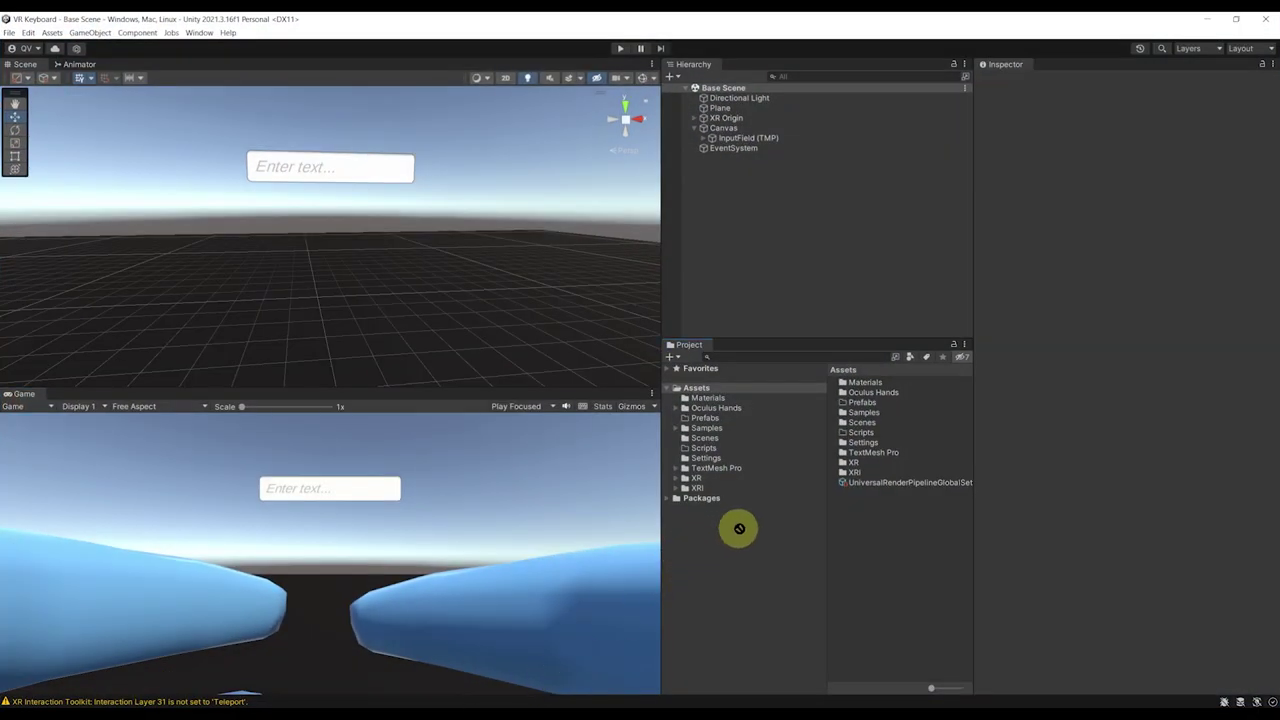
pyautogui.moveTo(884, 527); pyautogui.dragTo(880, 517)
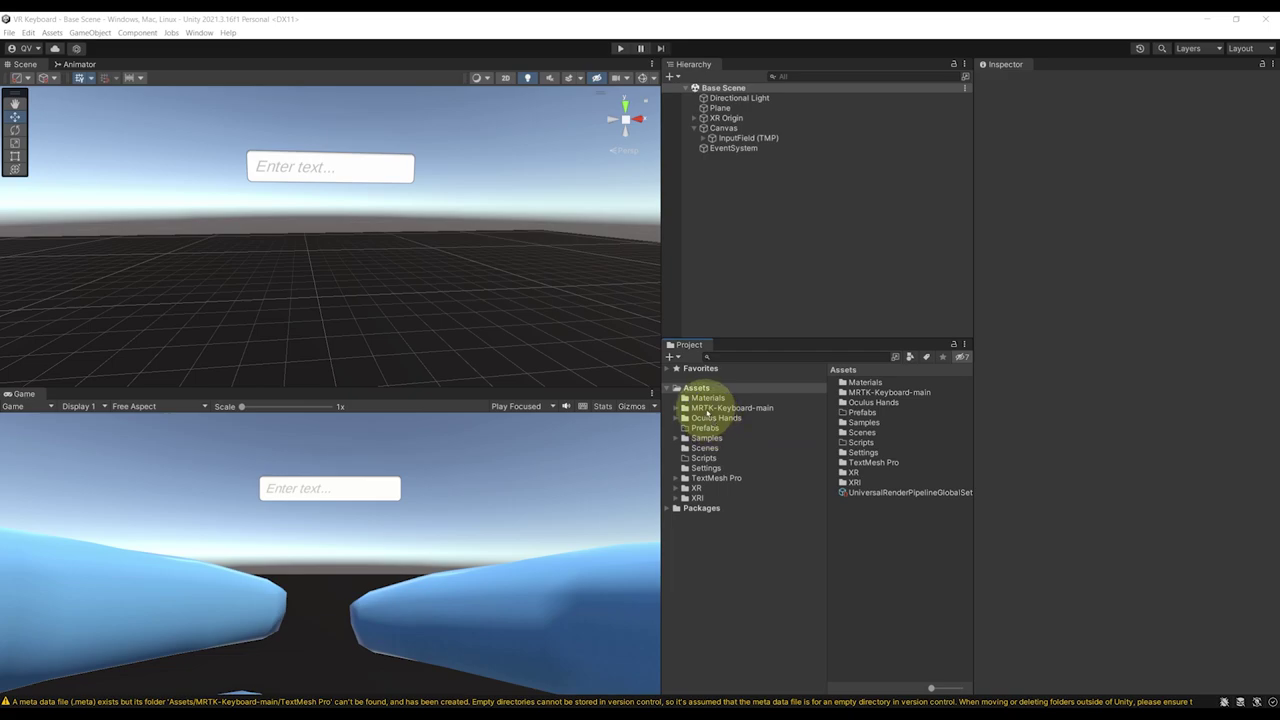
pyautogui.click(730, 408)
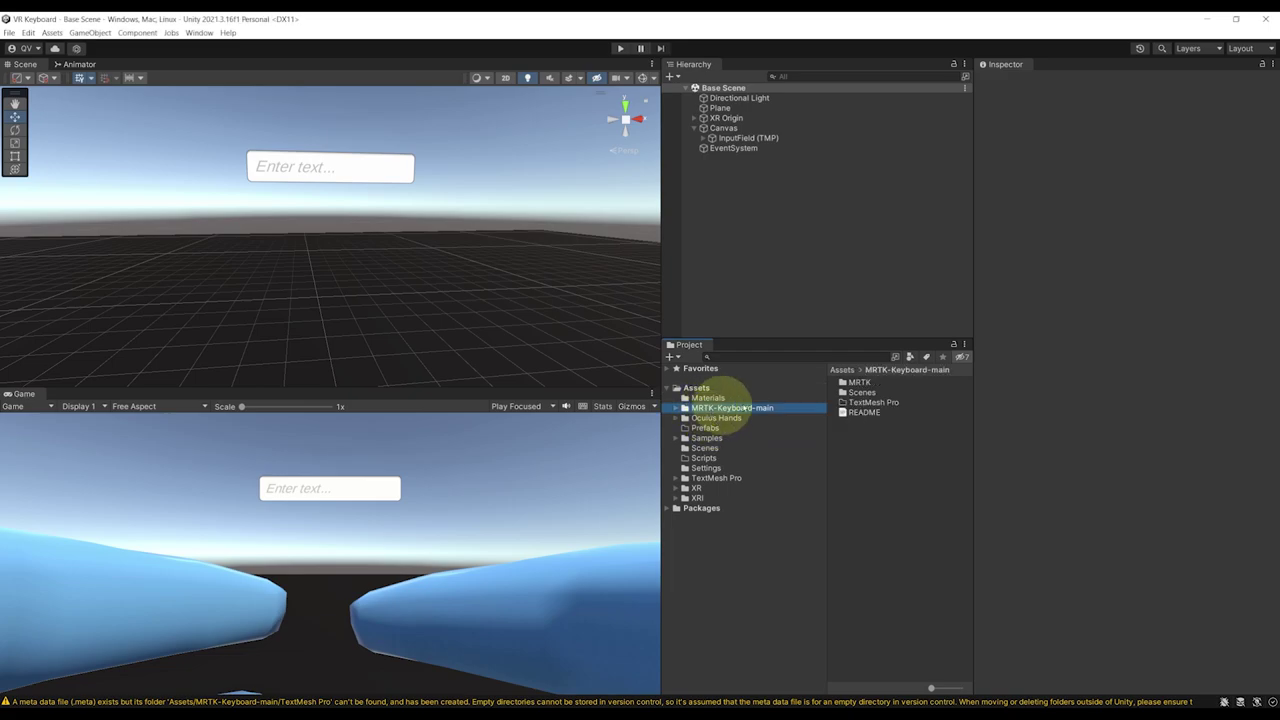
# Step: Browse MRTK > SDK > Experimental > NonNativeKeyboard > Prefabs and select the NonNativeKeyboard prefab
pyautogui.doubleClick(857, 382)
pyautogui.click(858, 383)
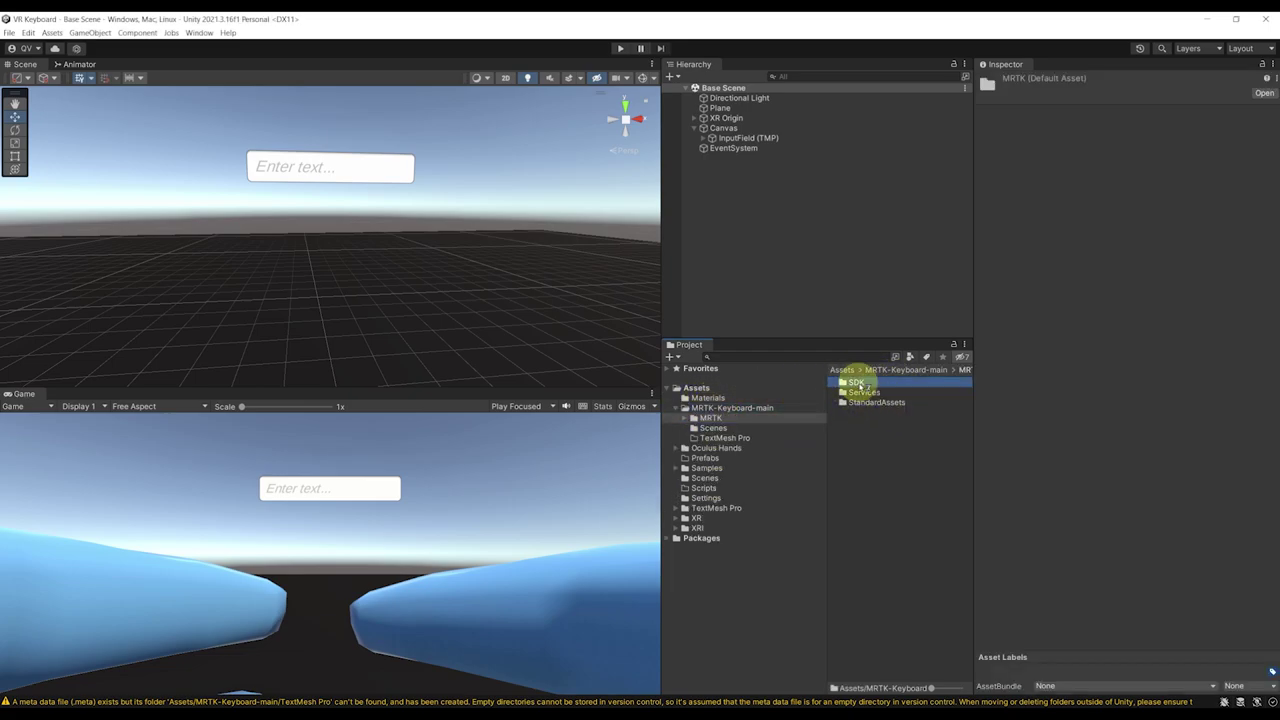
pyautogui.doubleClick(858, 383)
pyautogui.doubleClick(872, 383)
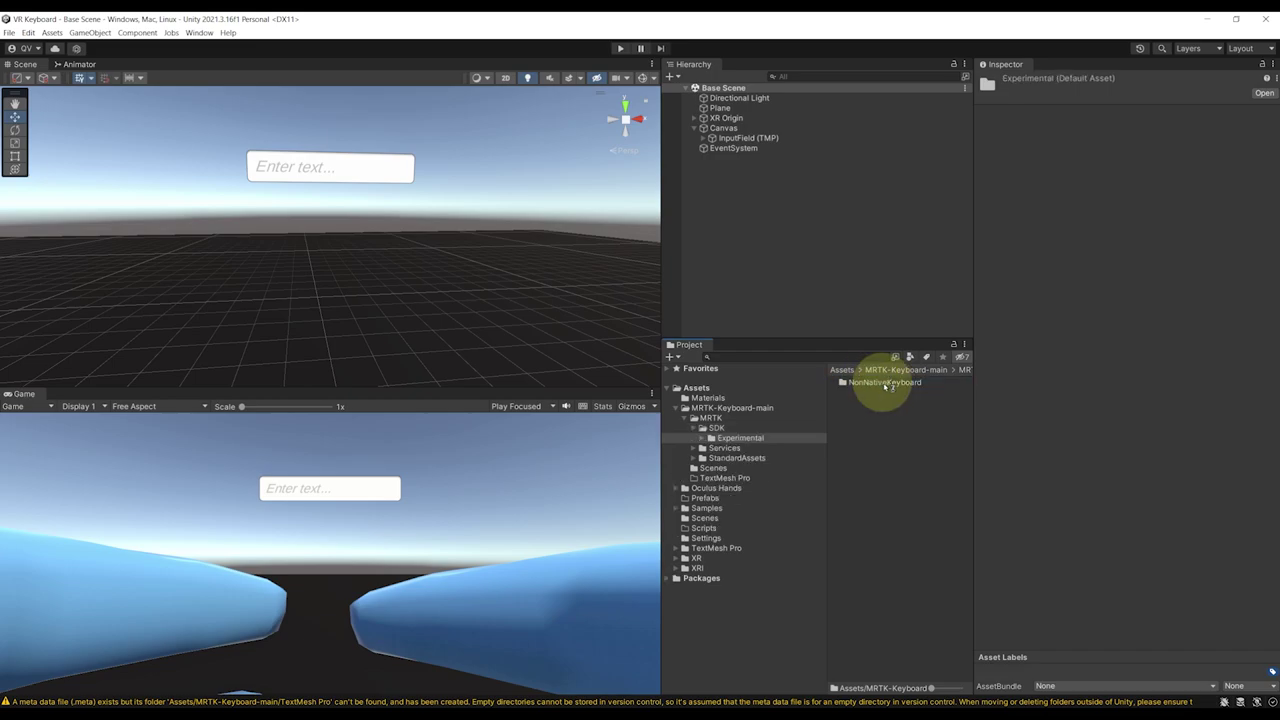
pyautogui.doubleClick(884, 383)
pyautogui.doubleClick(862, 393)
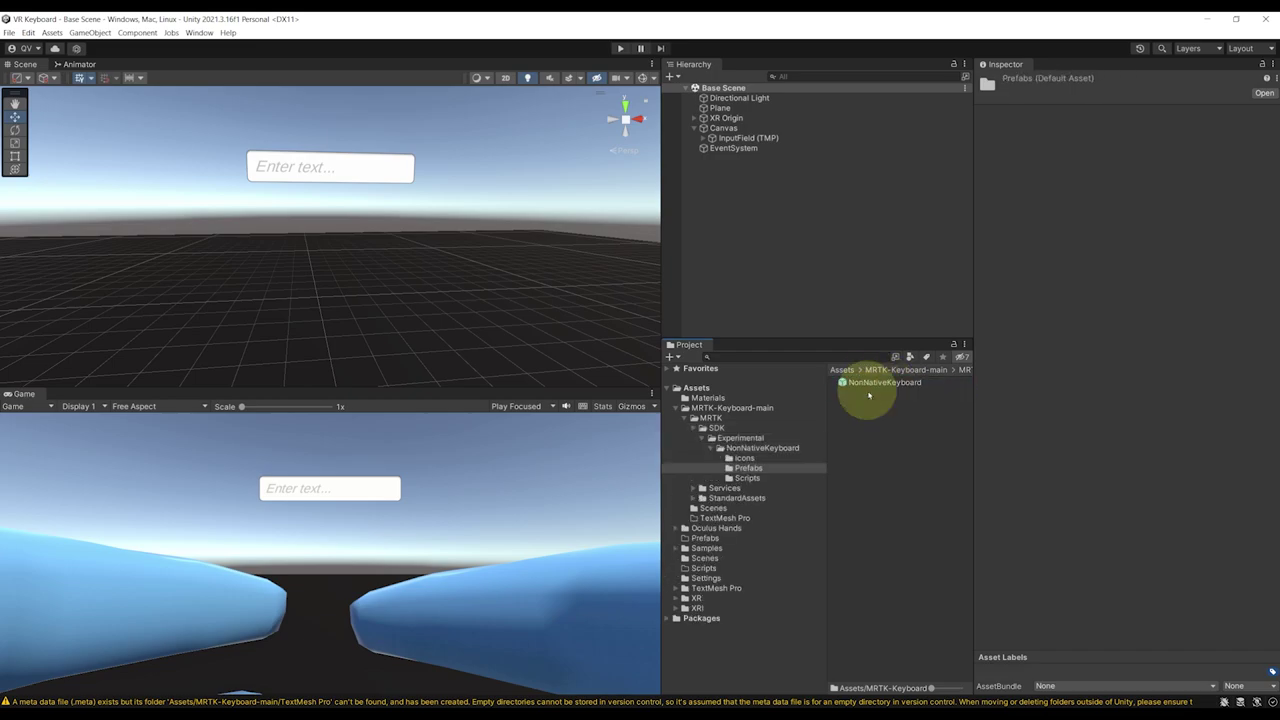
pyautogui.click(886, 383)
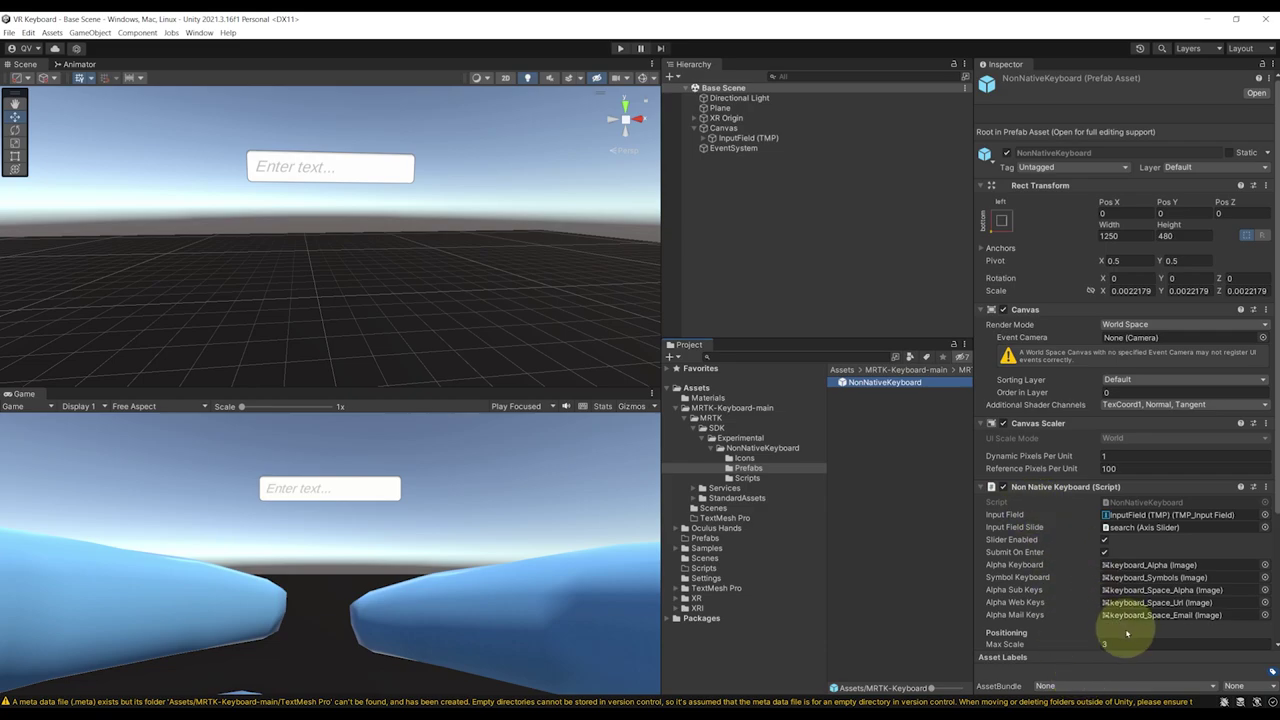
pyautogui.scroll(-3, 1060, 531)
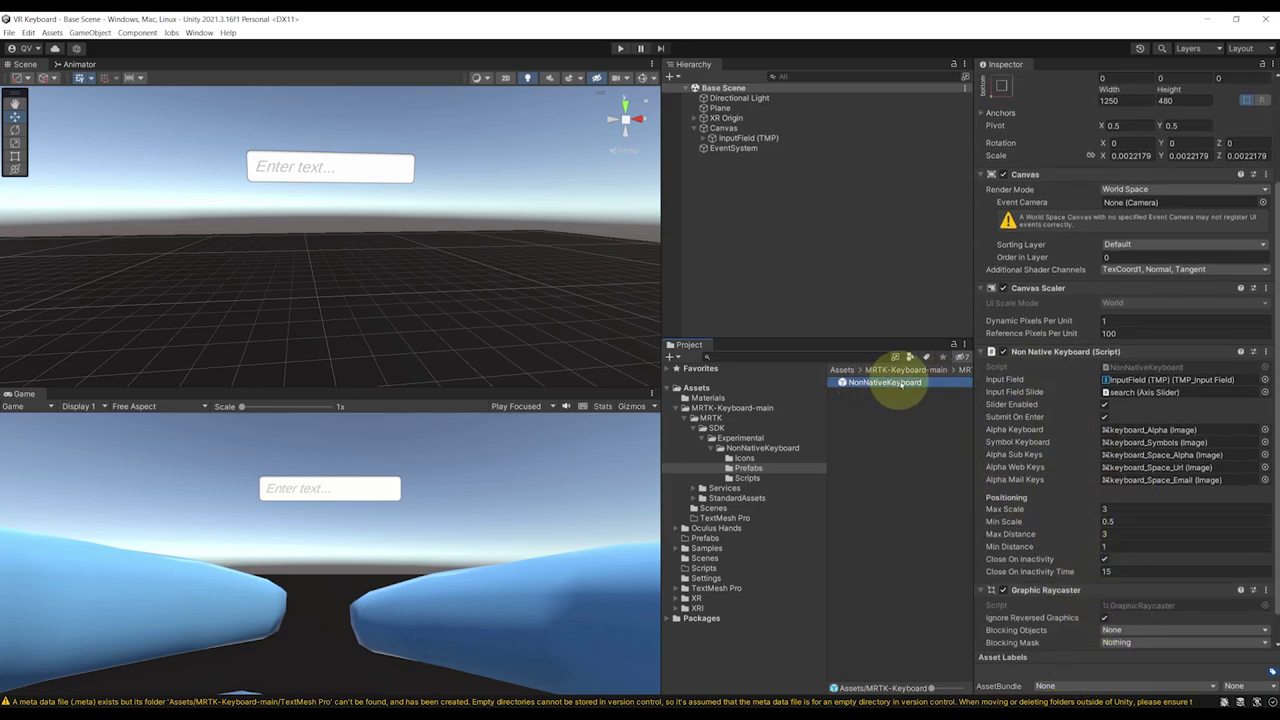
# Step: Add the NonNativeKeyboard prefab to the scene at Pos Z 2.63, frame it, and save
pyautogui.moveTo(886, 384); pyautogui.dragTo(780, 271)
pyautogui.scroll(-3, 384, 300)
pyautogui.keyDown('alt'); pyautogui.moveTo(384, 300); pyautogui.dragTo(457, 277); pyautogui.keyUp('alt')
pyautogui.press('f')
pyautogui.hotkey('ctrl', 's')
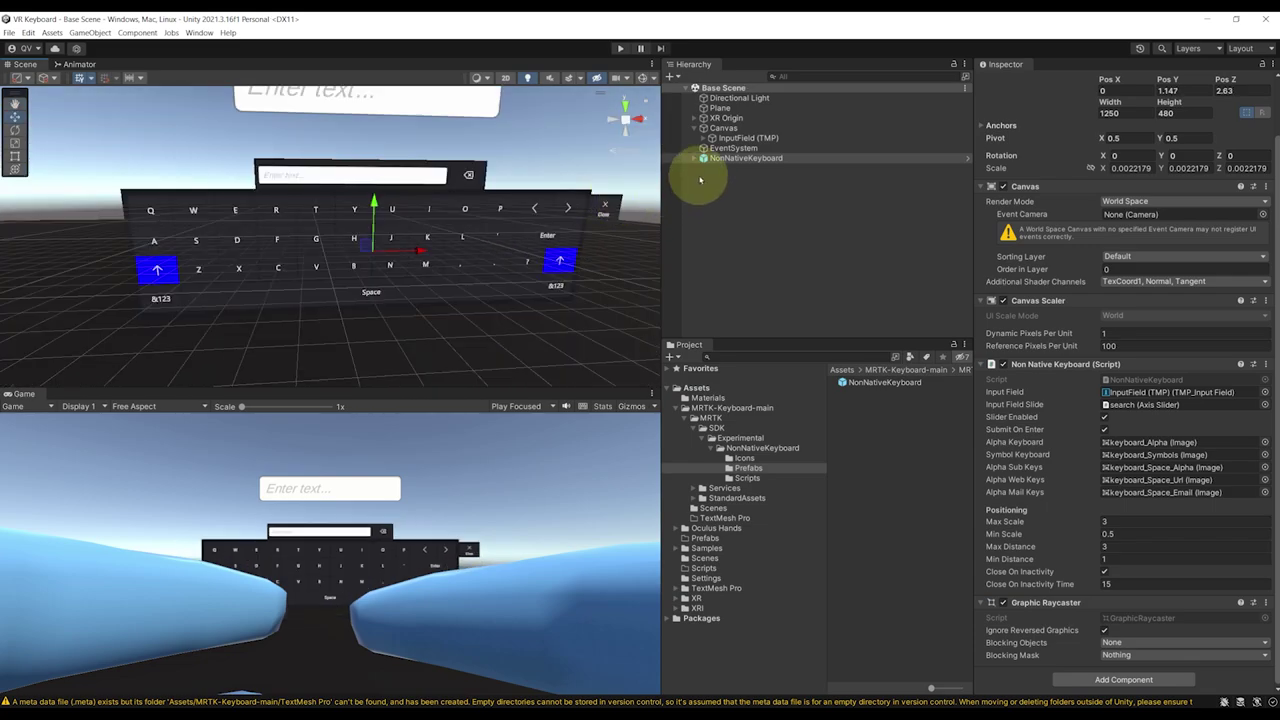
# Step: Orbit the view until the keyboard faces it and undo an accidental keyboard resize
pyautogui.click(311, 277)
pyautogui.moveTo(446, 188)
pyautogui.keyDown('alt'); pyautogui.mouseDown()
pyautogui.moveTo(340, 214)
pyautogui.moveTo(426, 206)
pyautogui.moveTo(398, 218)
pyautogui.moveTo(461, 200)
pyautogui.mouseUp(); pyautogui.keyUp('alt')
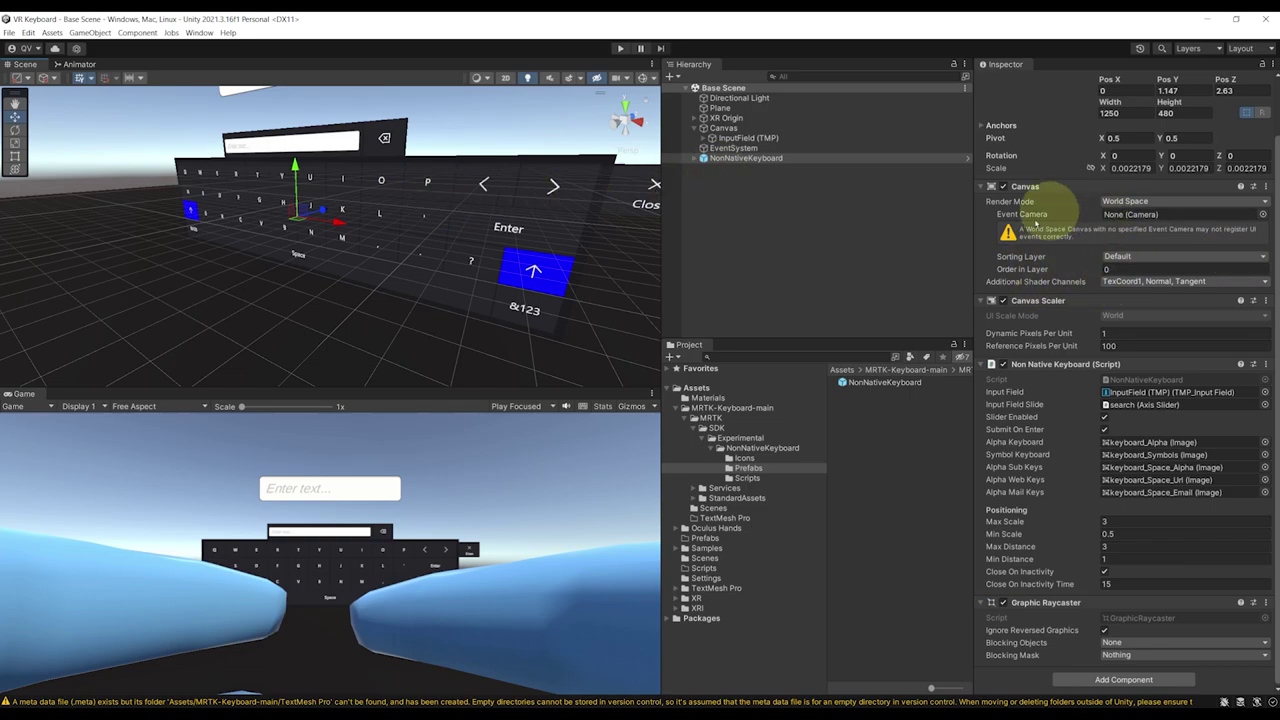
pyautogui.keyDown('alt'); pyautogui.moveTo(469, 243); pyautogui.dragTo(400, 240); pyautogui.keyUp('alt')
pyautogui.hotkey('ctrl', 'z')
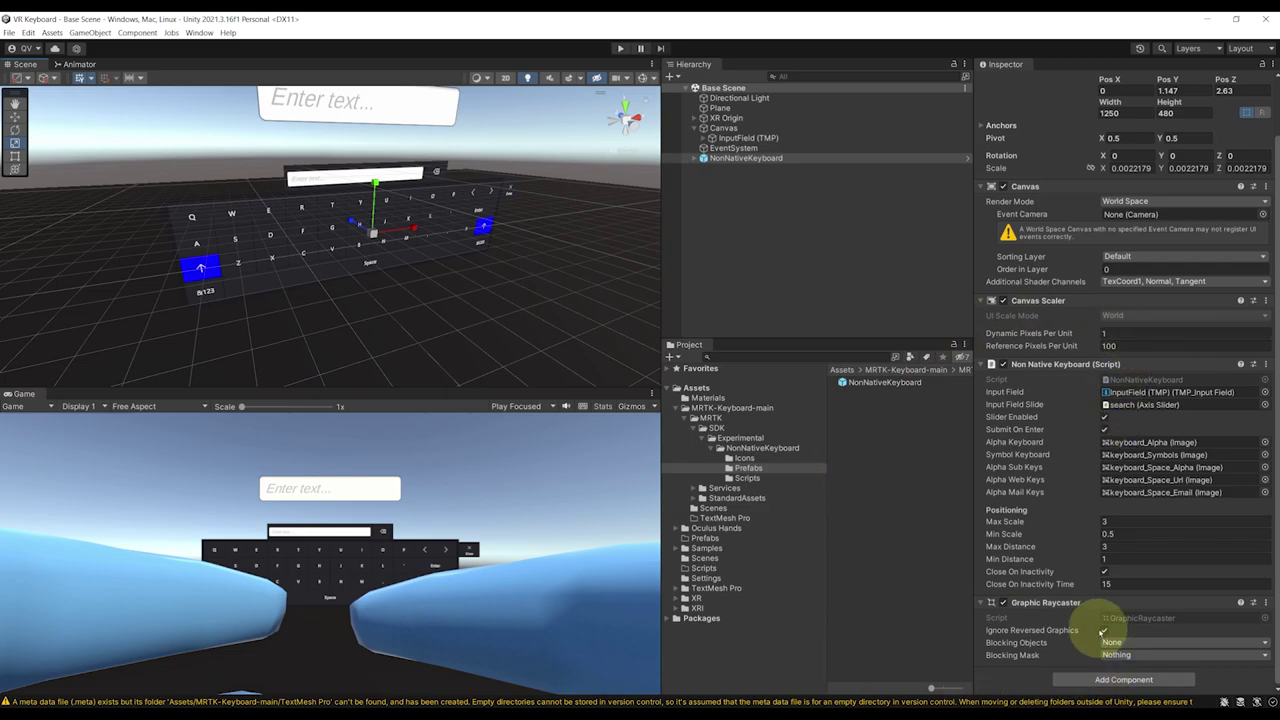
# Step: Replace the keyboard's Graphic Raycaster with a Tracked Device Graphic Raycaster, then enter Play mode
pyautogui.rightClick(1046, 603)
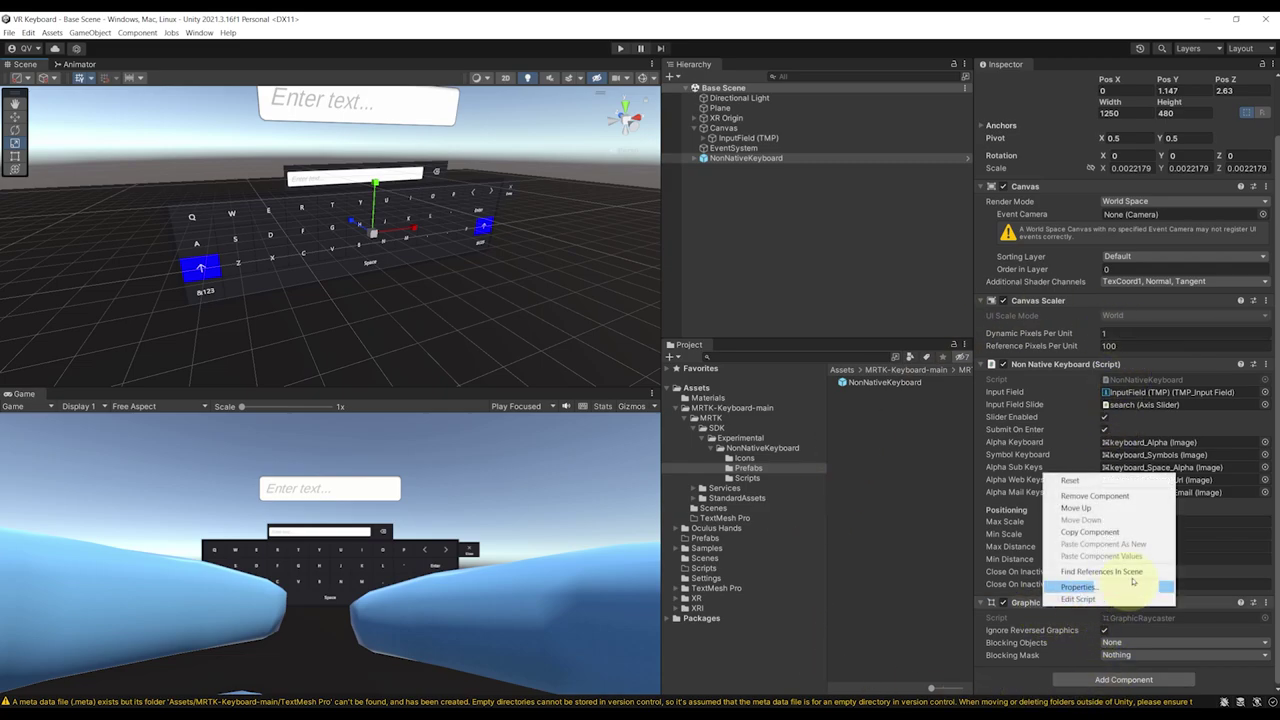
pyautogui.click(1095, 496)
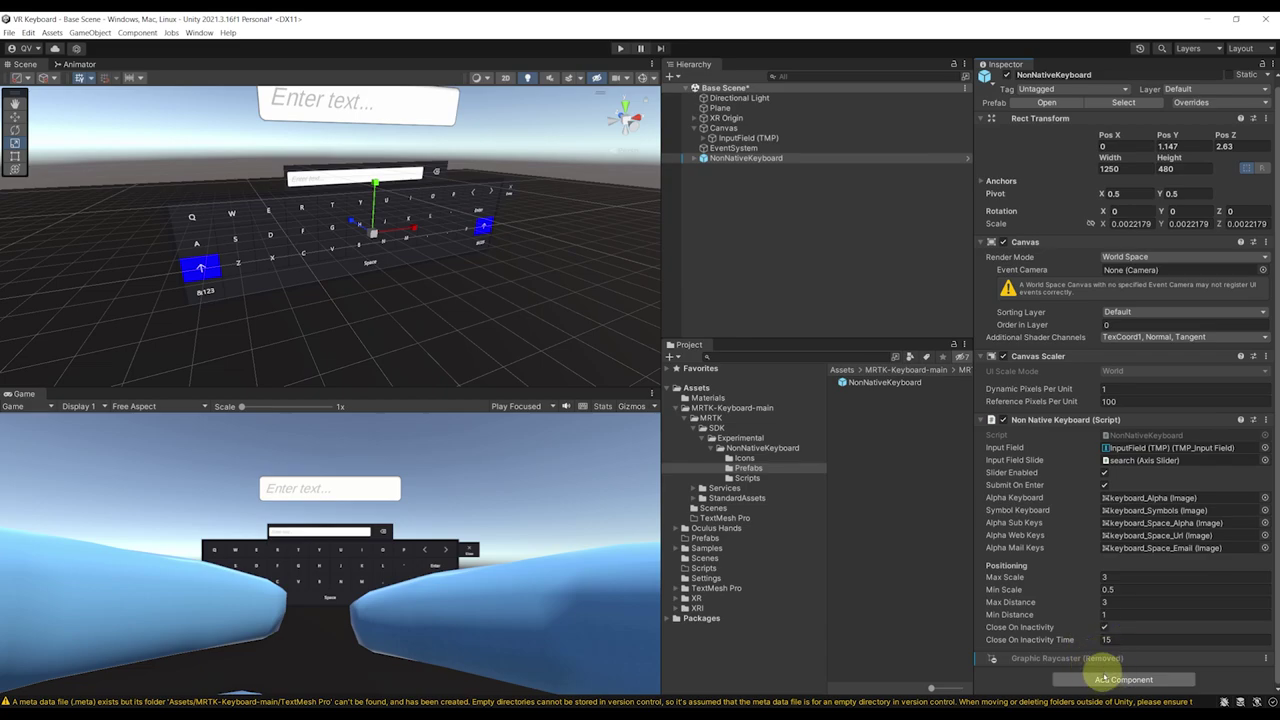
pyautogui.click(1102, 679)
pyautogui.write('Tracked')
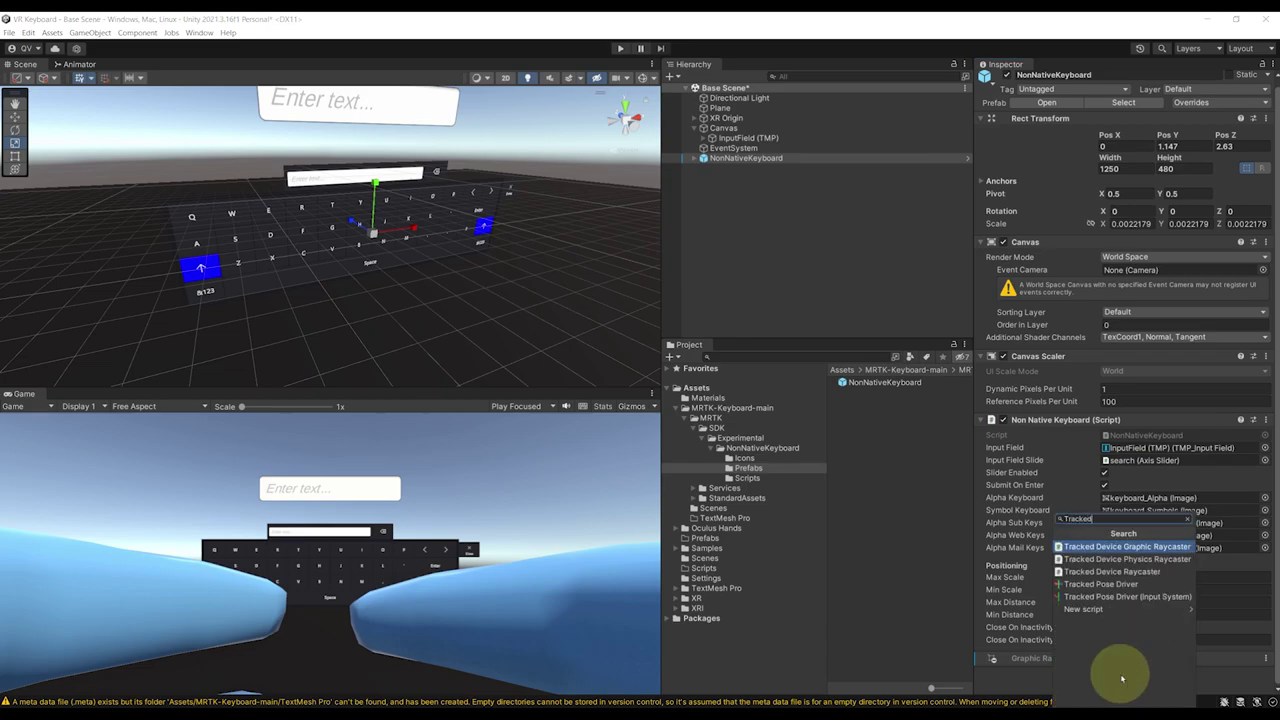
pyautogui.press('Up')
pyautogui.press('Return')
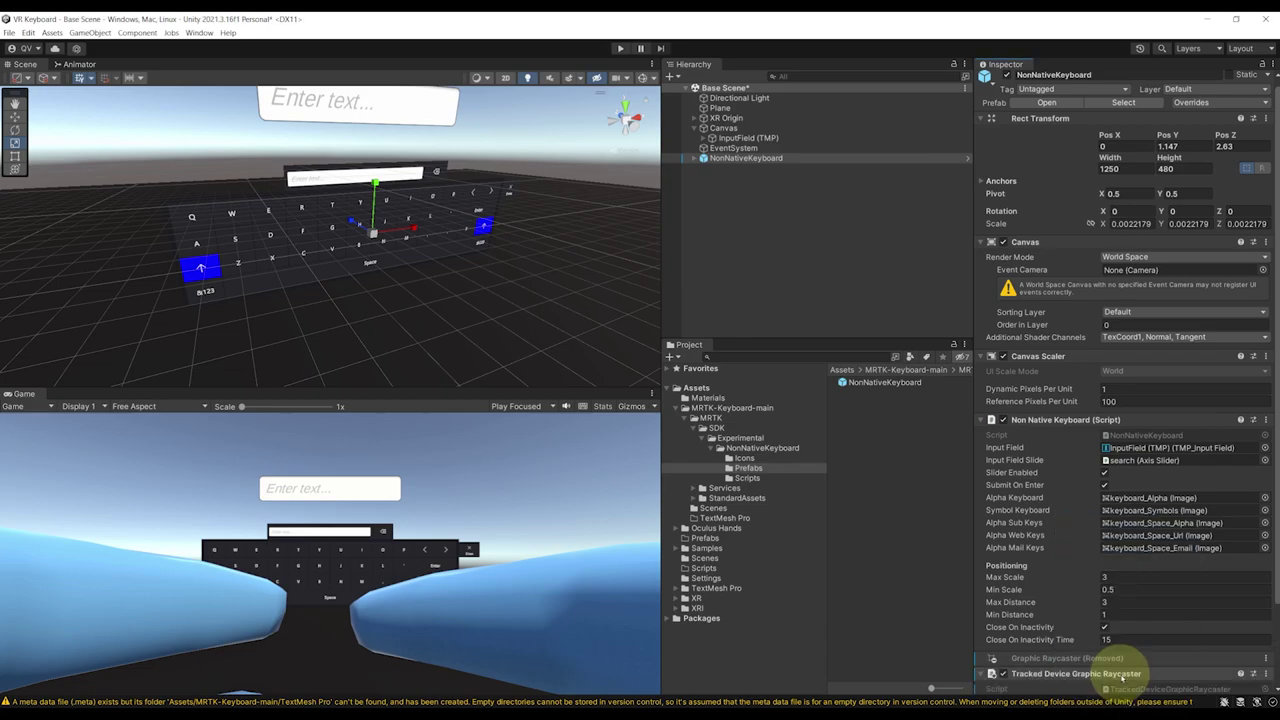
pyautogui.scroll(-2, 1234, 666)
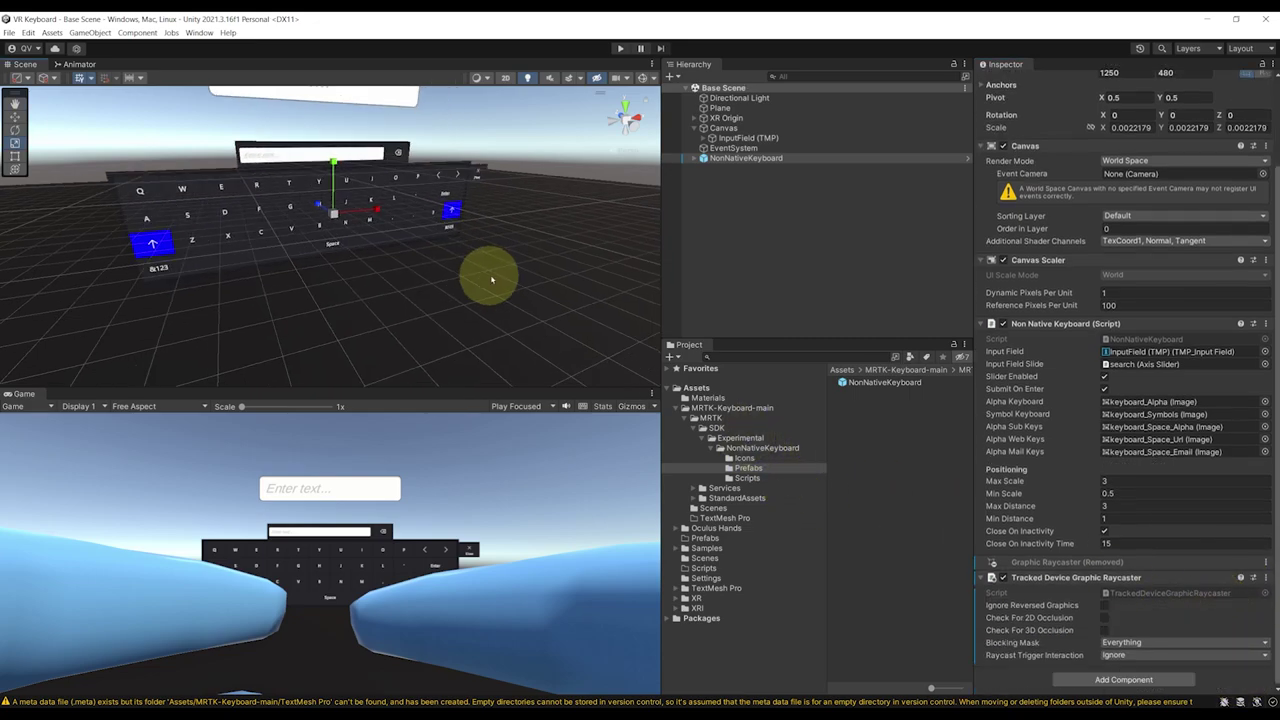
pyautogui.click(621, 48)
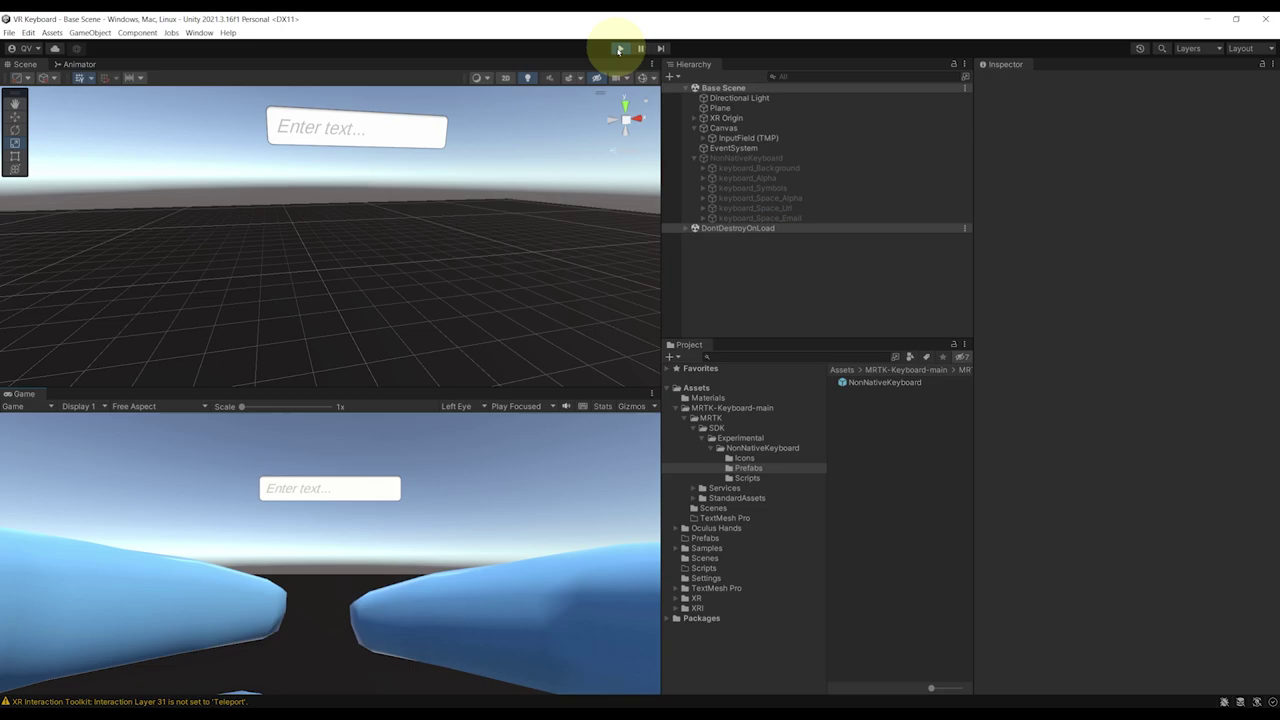
# Step: Inspect the NonNativeKeyboard object during Play mode, then stop playing to resume editing
pyautogui.doubleClick(757, 158)
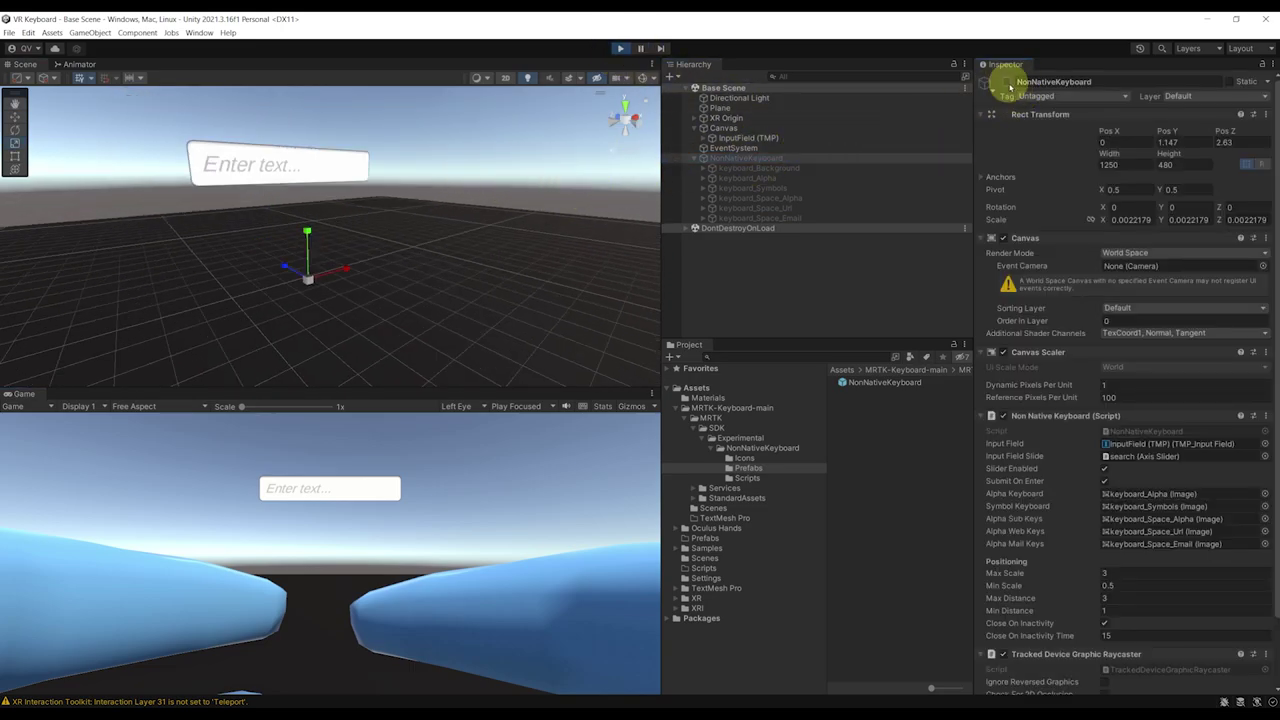
pyautogui.click(620, 48)
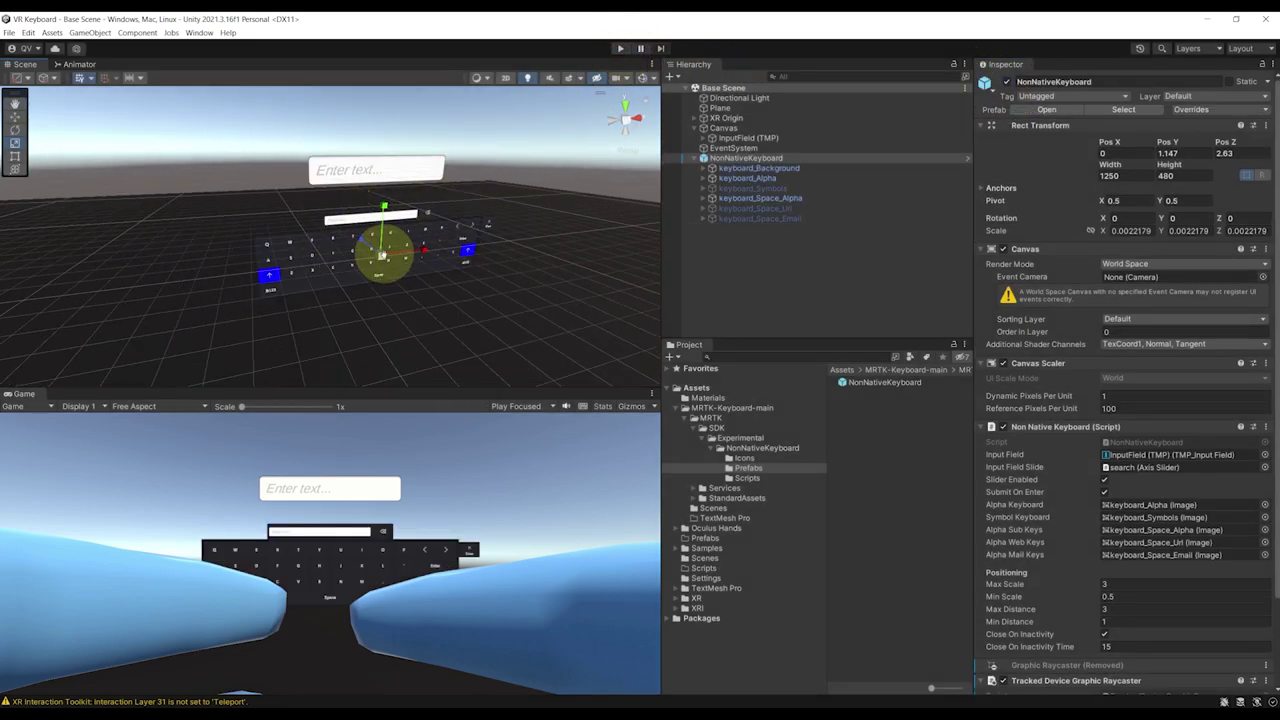
pyautogui.scroll(5, 382, 255)
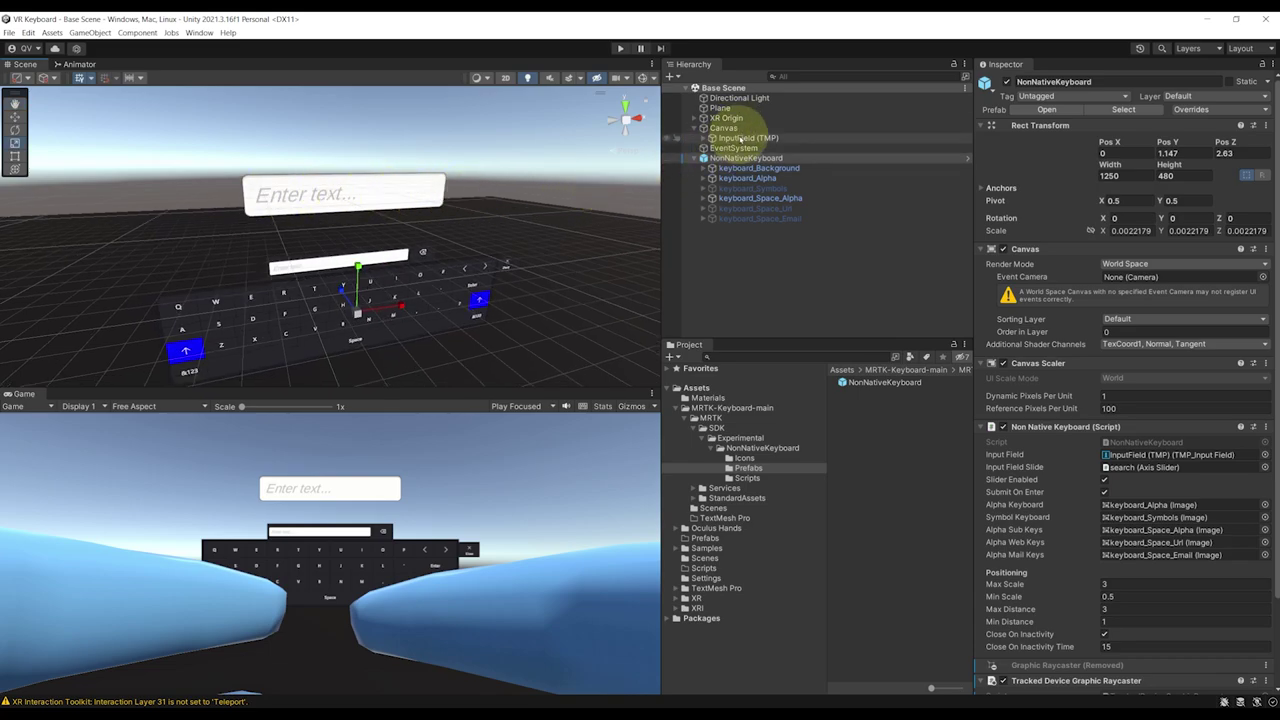
# Step: Add an On Select event to InputField (TMP) calling NonNativeKeyboard.PresentKeyboard
pyautogui.click(745, 138)
pyautogui.scroll(-6, 1057, 390)
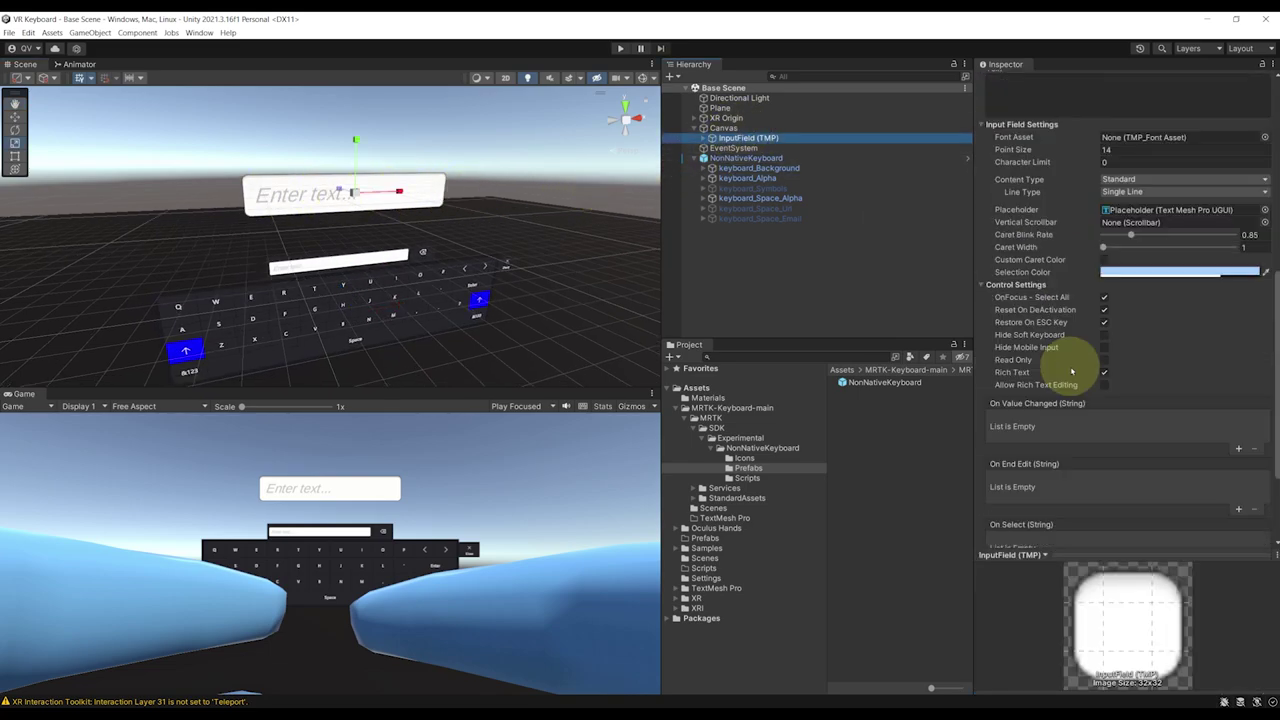
pyautogui.scroll(-3, 1072, 372)
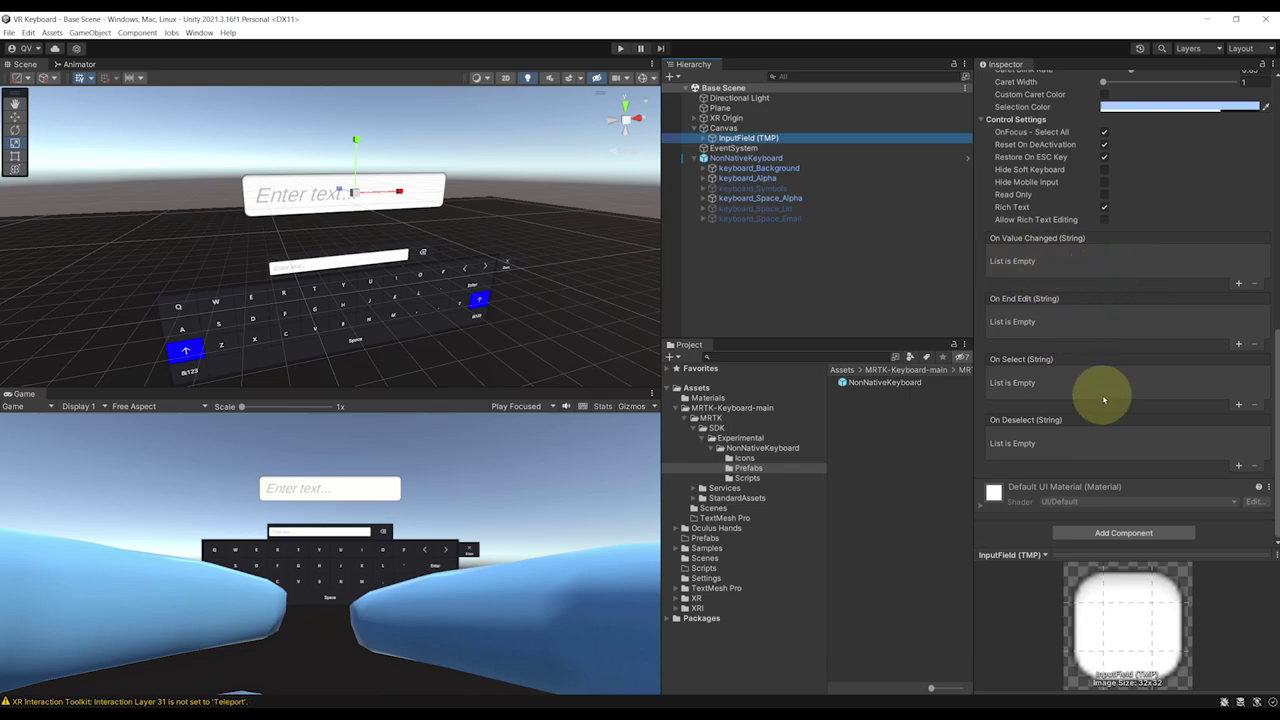
pyautogui.click(1238, 405)
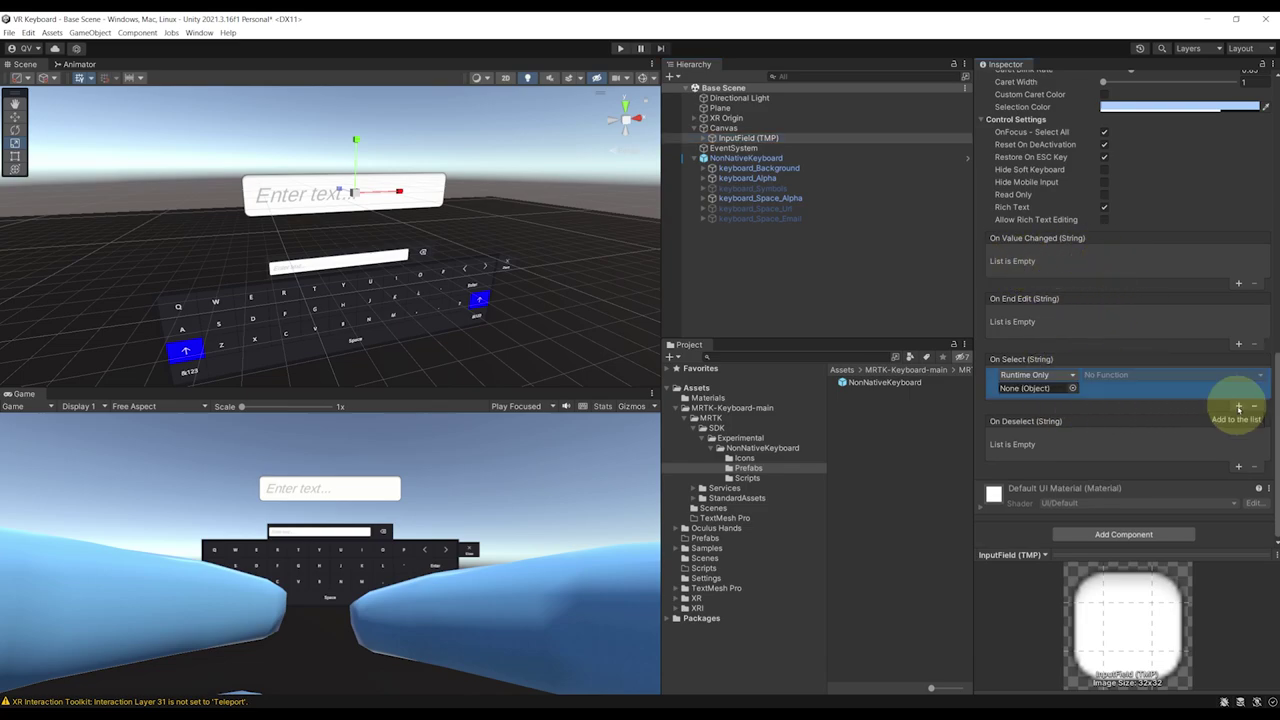
pyautogui.click(742, 159)
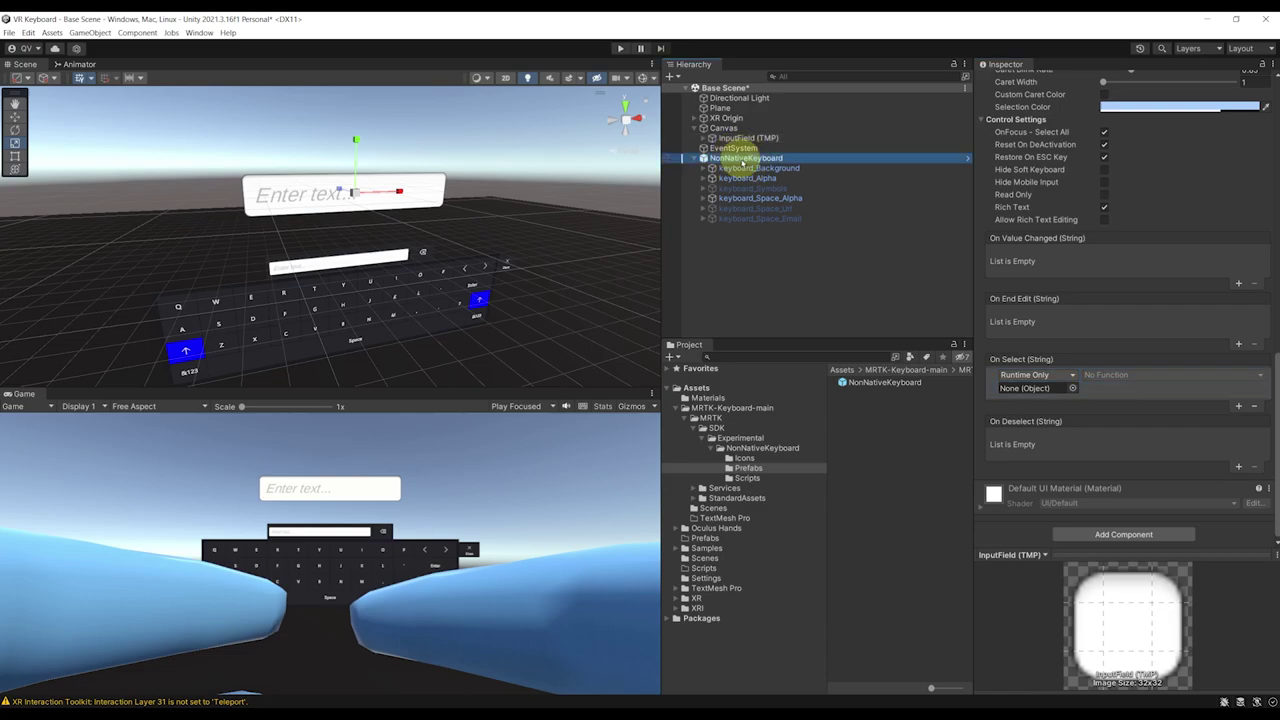
pyautogui.moveTo(796, 183); pyautogui.dragTo(1007, 374)
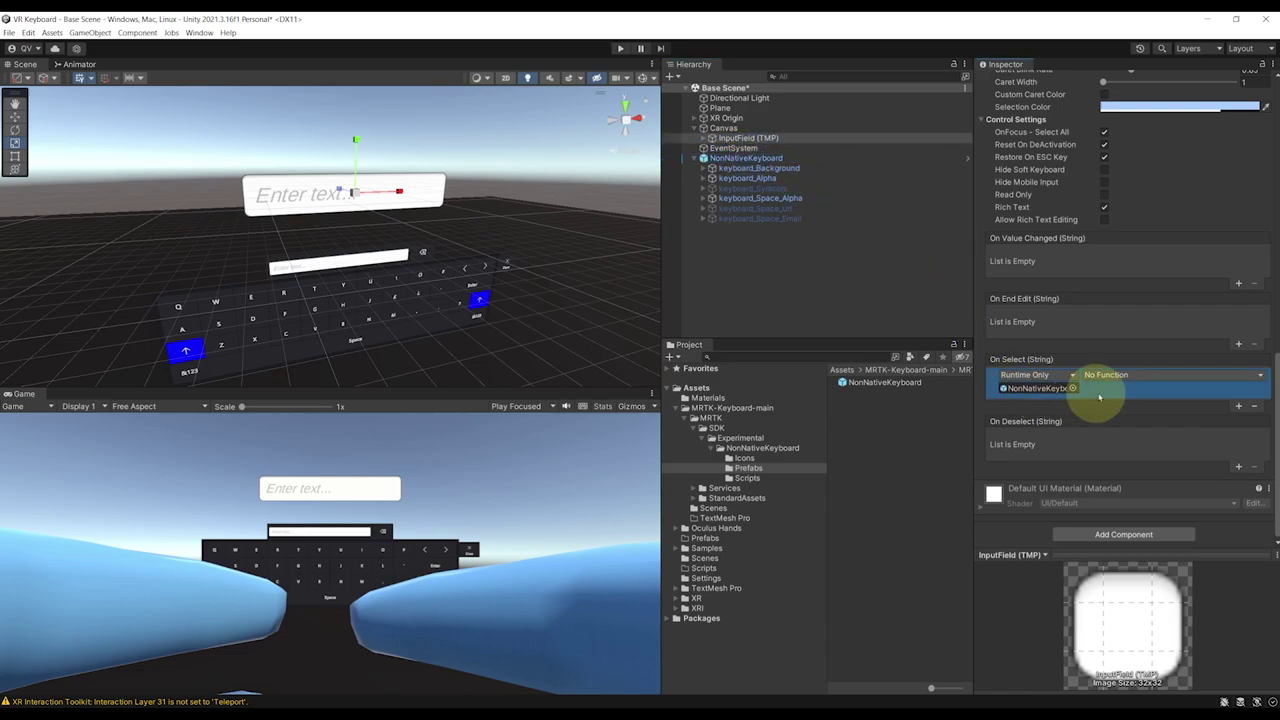
pyautogui.click(1112, 376)
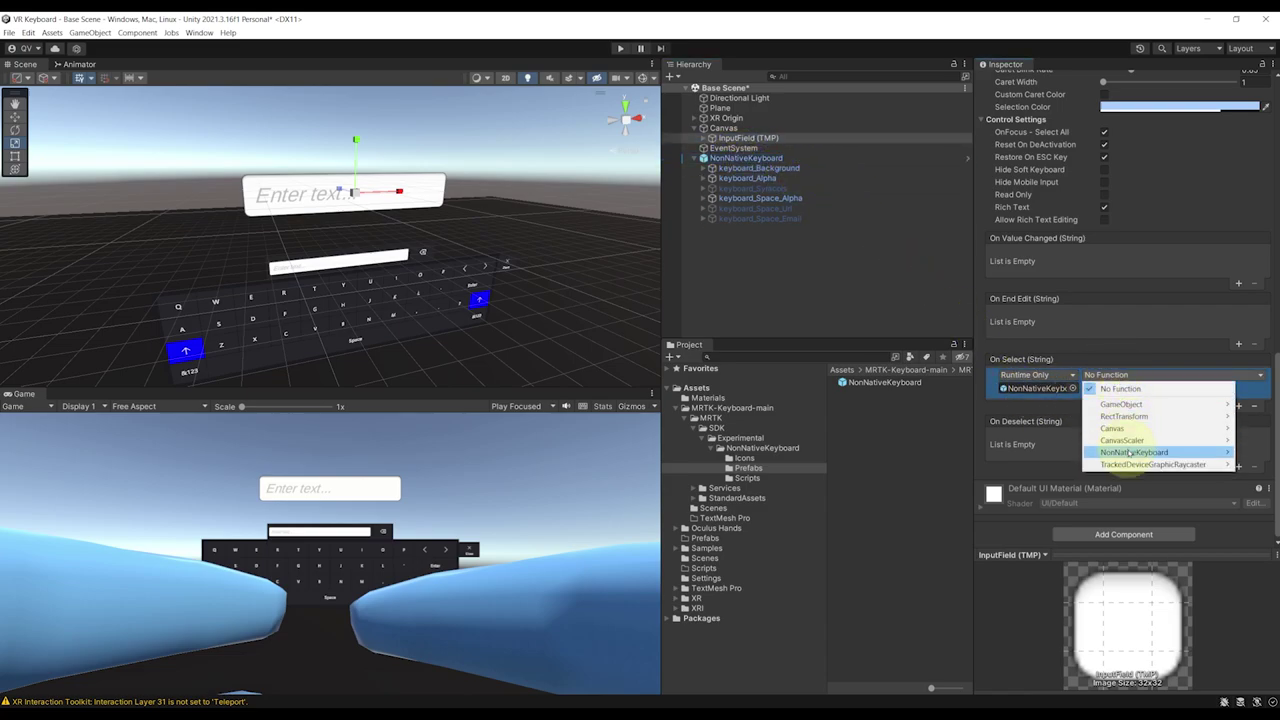
pyautogui.moveTo(1130, 453)
pyautogui.click(967, 314)
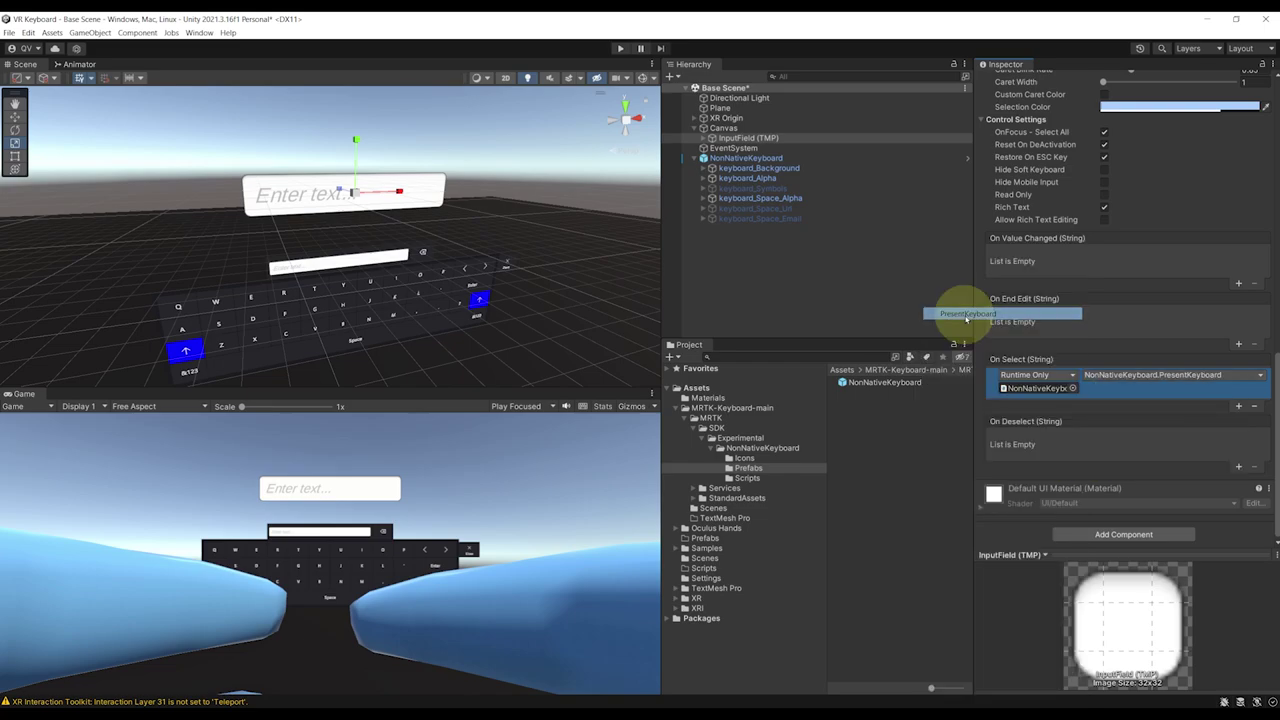
# Step: Set the Game view to Play Maximized, save the scene, and start Play mode
pyautogui.click(527, 406)
pyautogui.click(540, 430)
pyautogui.hotkey('ctrl', 's')
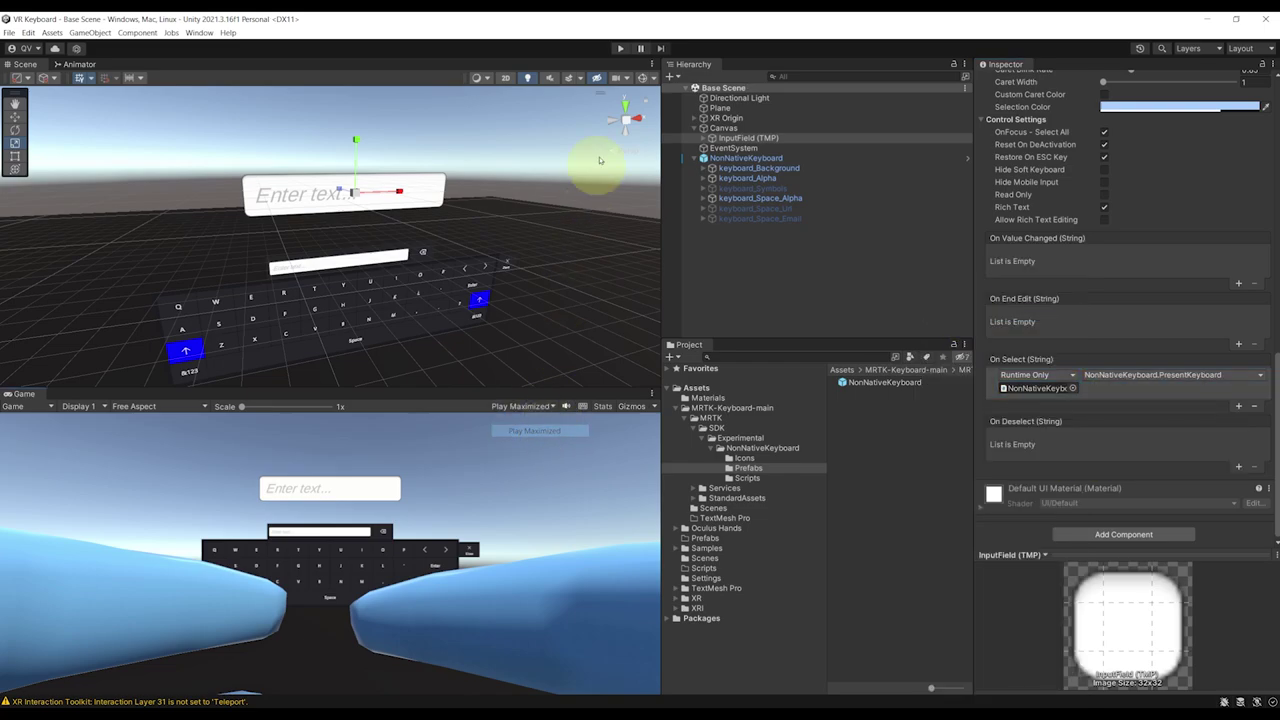
pyautogui.click(621, 49)
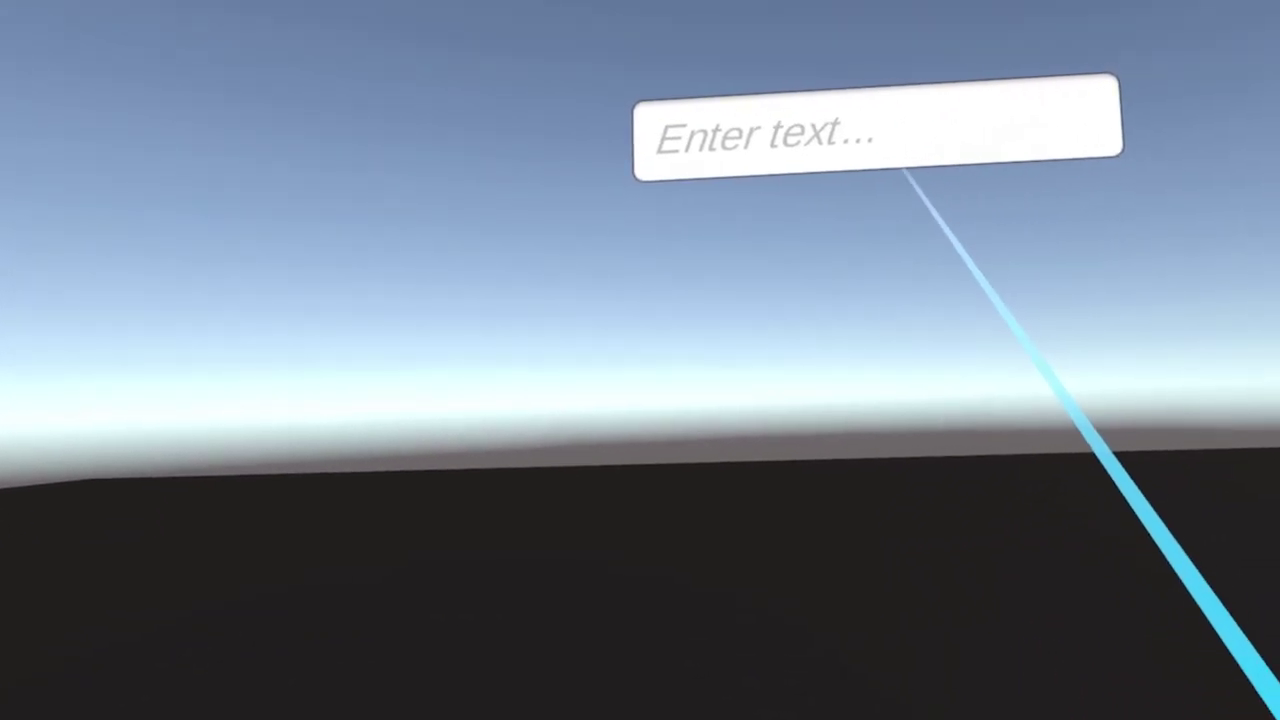
# Step: Select the Enter text... field with the controller ray so the virtual keyboard appears
pyautogui.click(864, 160)
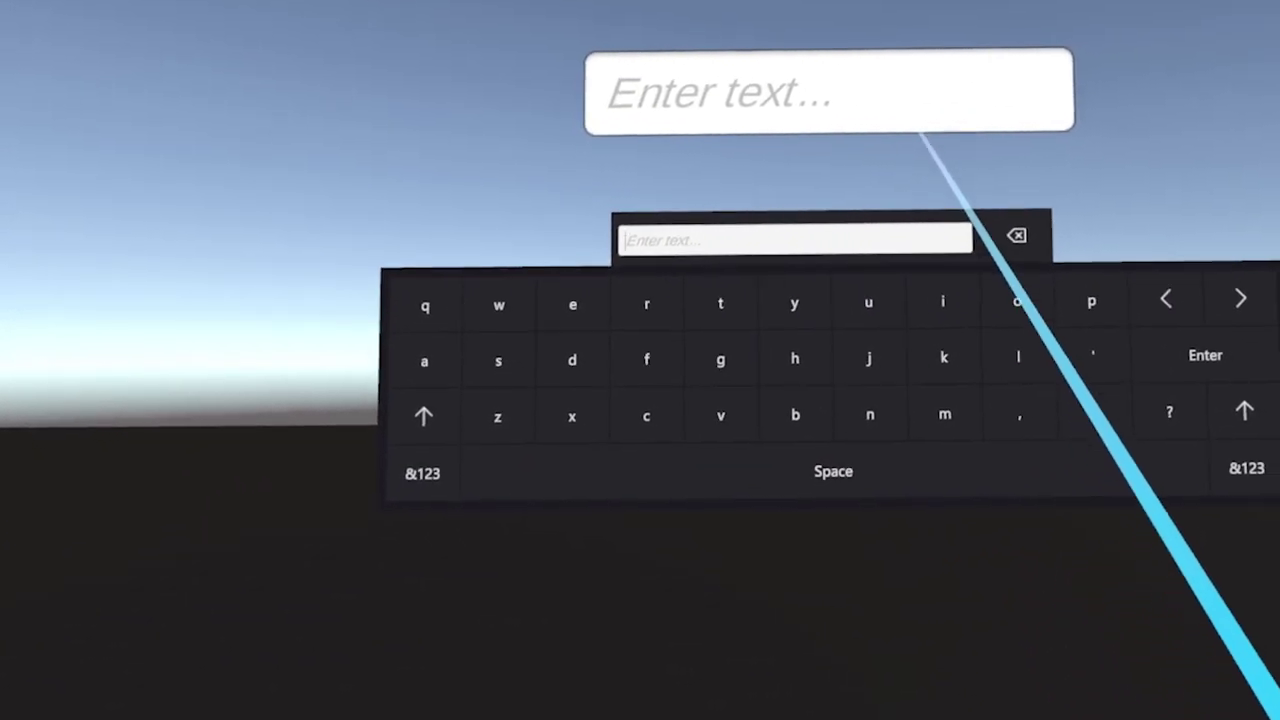